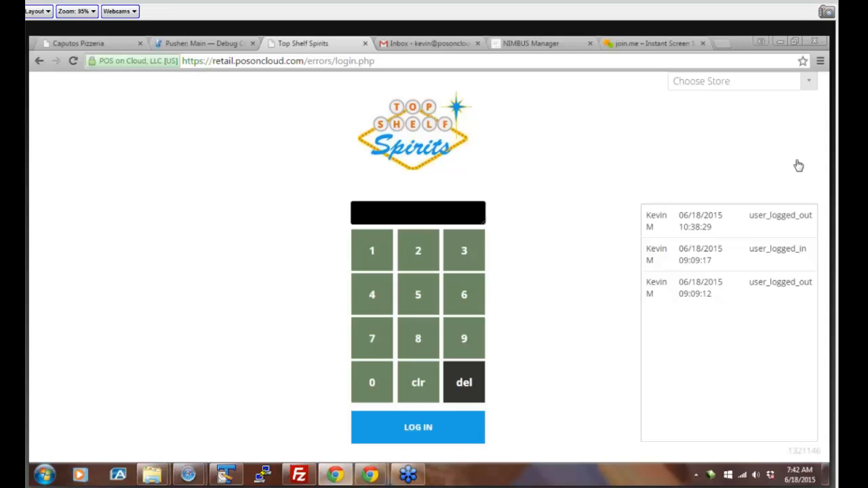
Step: View the available stores without changing the selection, and log in with the employee's PIN
{"action": "left_click", "coordinate": [778, 87]}
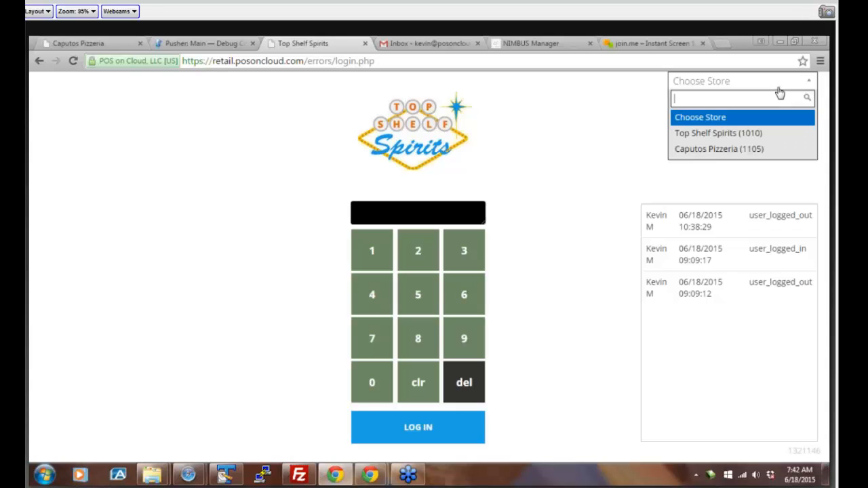
{"action": "left_click", "coordinate": [584, 262]}
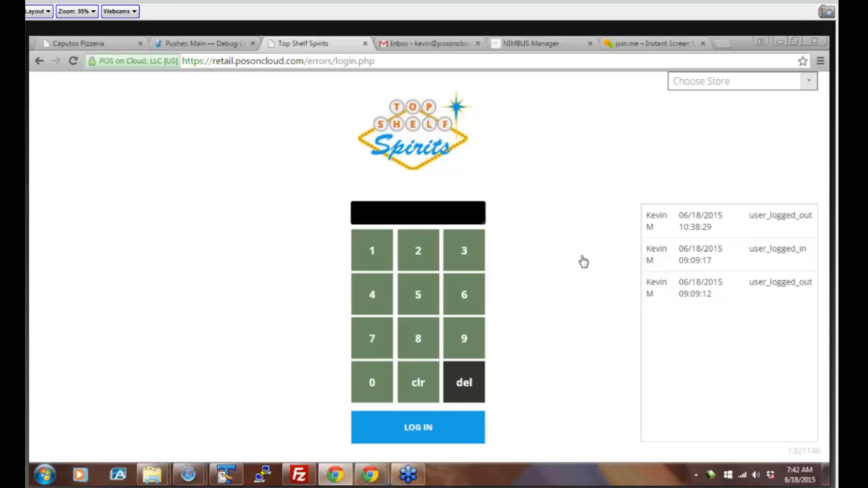
{"action": "left_click", "coordinate": [381, 306]}
{"action": "left_click", "coordinate": [407, 328]}
{"action": "left_click", "coordinate": [470, 288]}
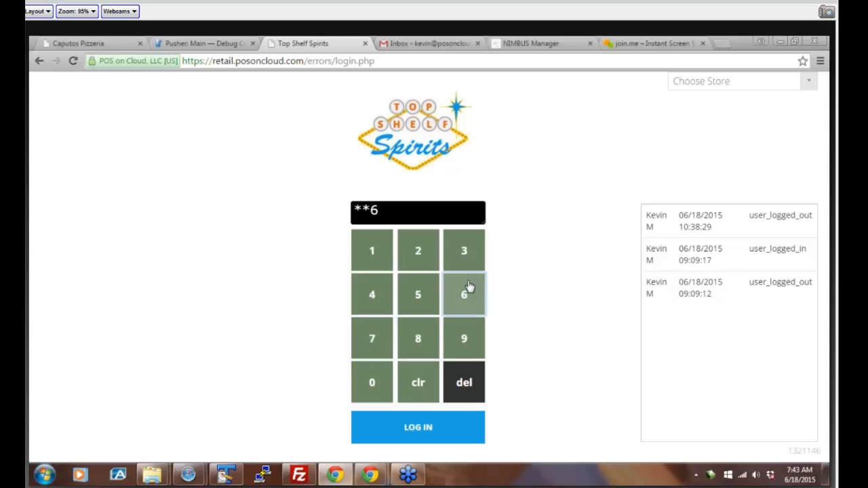
{"action": "left_click", "coordinate": [416, 336]}
{"action": "left_click", "coordinate": [398, 436]}
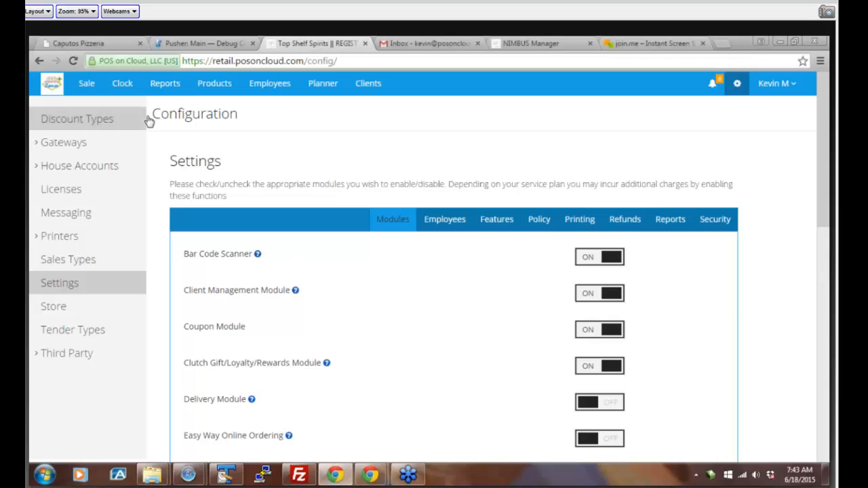
Step: Start a new sale and add one Bud Lte 12 Pk Bttl from the Beer category's Bud Lite products
{"action": "left_click", "coordinate": [87, 86]}
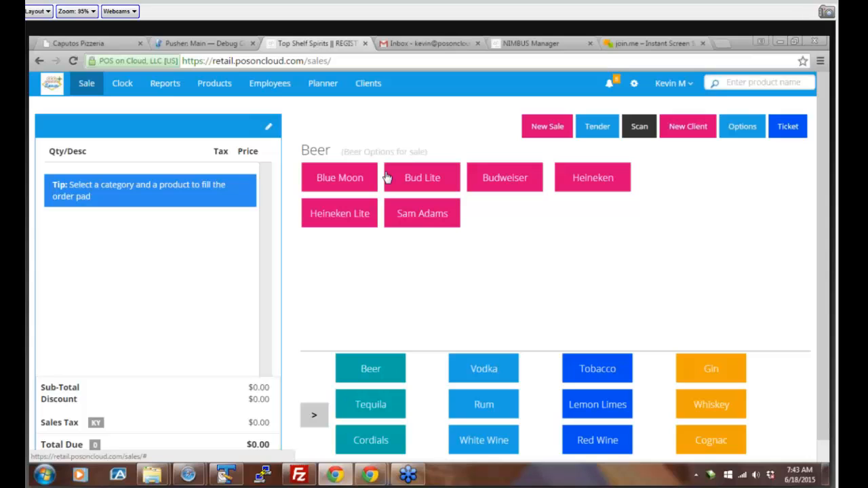
{"action": "left_click", "coordinate": [547, 132]}
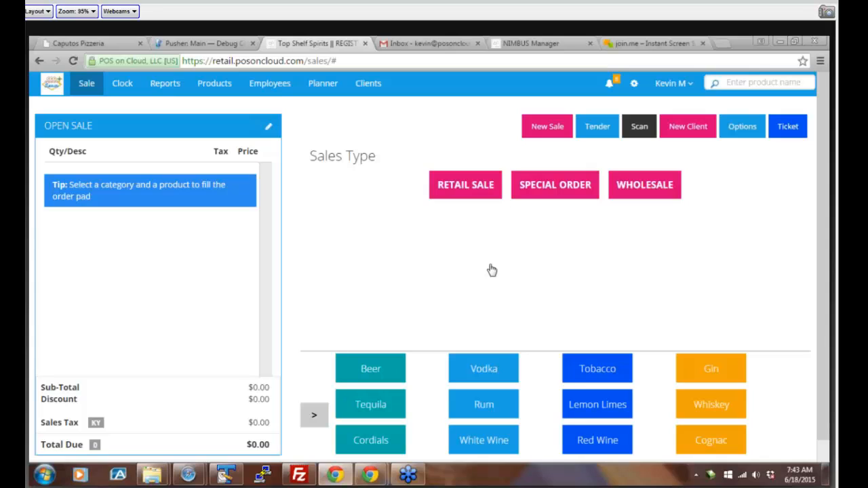
{"action": "left_click", "coordinate": [384, 364]}
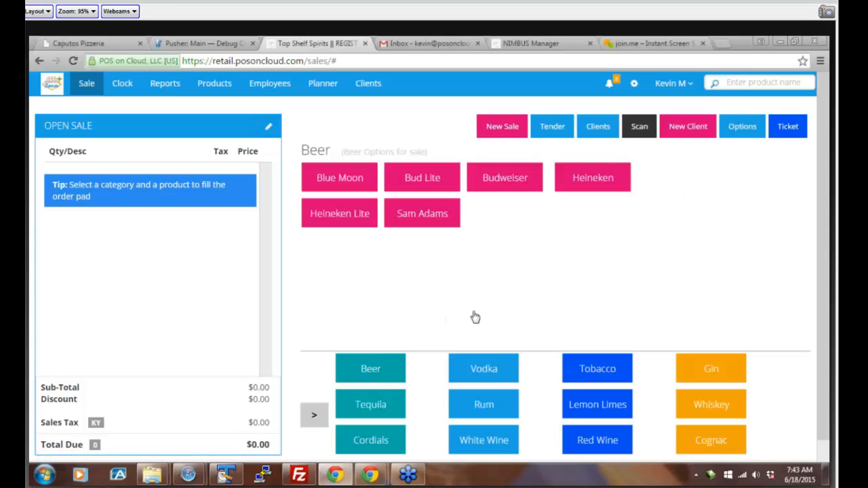
{"action": "left_click", "coordinate": [429, 177]}
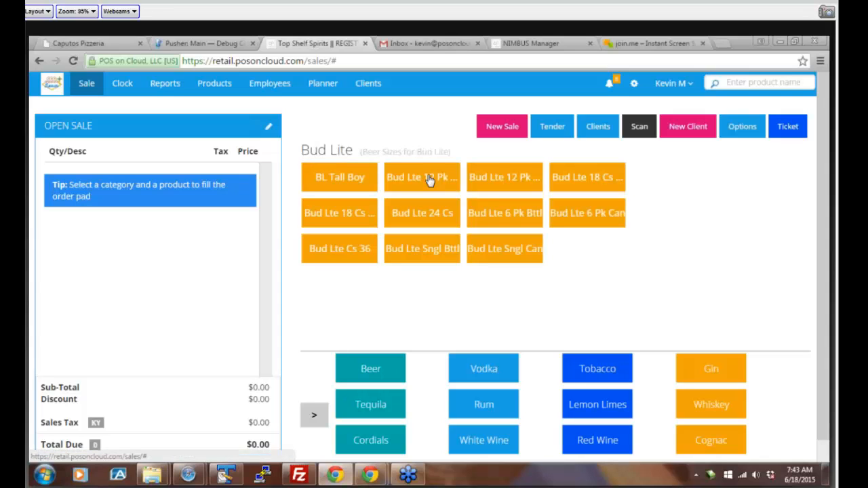
{"action": "left_click", "coordinate": [428, 178]}
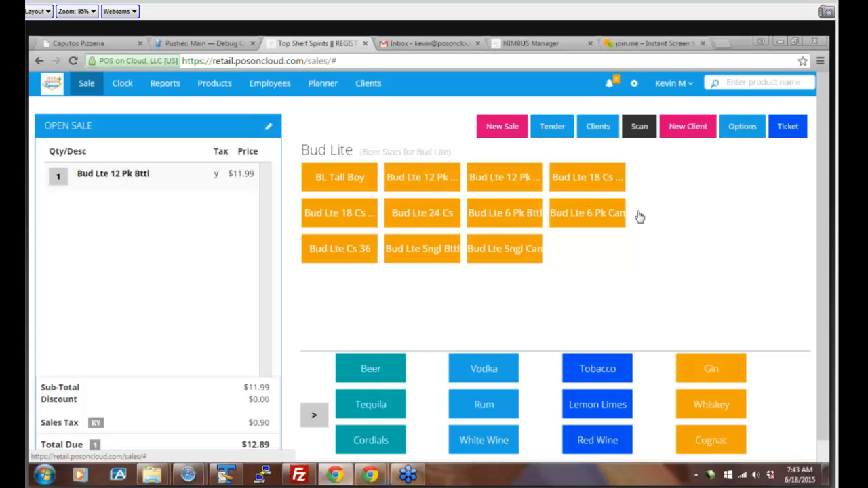
Step: View the barcode scanner prompt without scanning, and add Bacardi Gold to the sale by searching the products for "bacardi"
{"action": "left_click", "coordinate": [637, 124]}
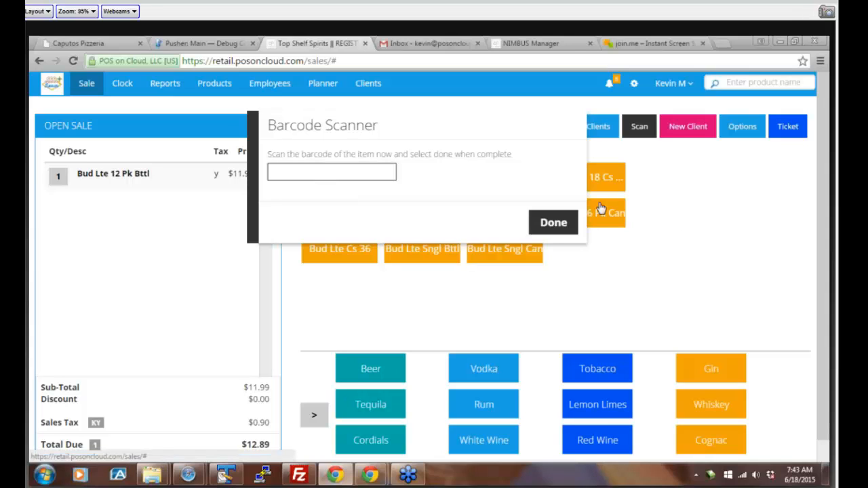
{"action": "left_click", "coordinate": [554, 224]}
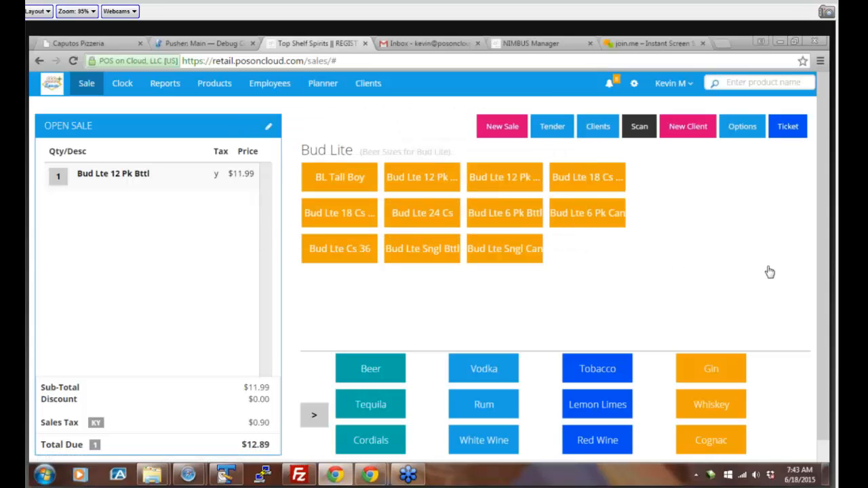
{"action": "left_click", "coordinate": [752, 80]}
{"action": "type", "text": "bacardi"}
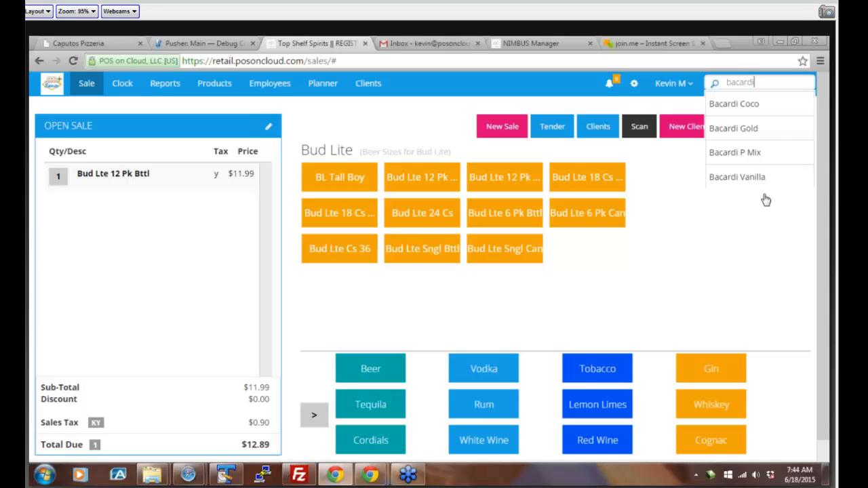
{"action": "left_click", "coordinate": [765, 135]}
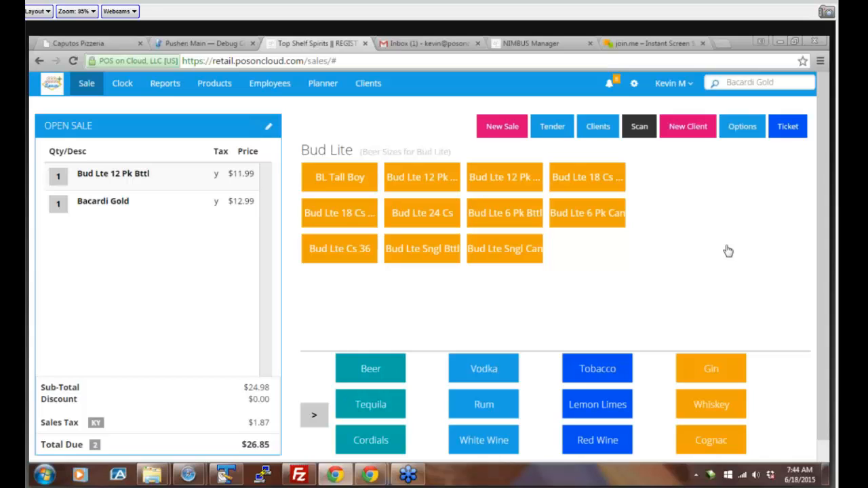
Step: Add Limes from the Lemon Limes category to the sale with a weight of 3.5 lbs
{"action": "left_click", "coordinate": [597, 410]}
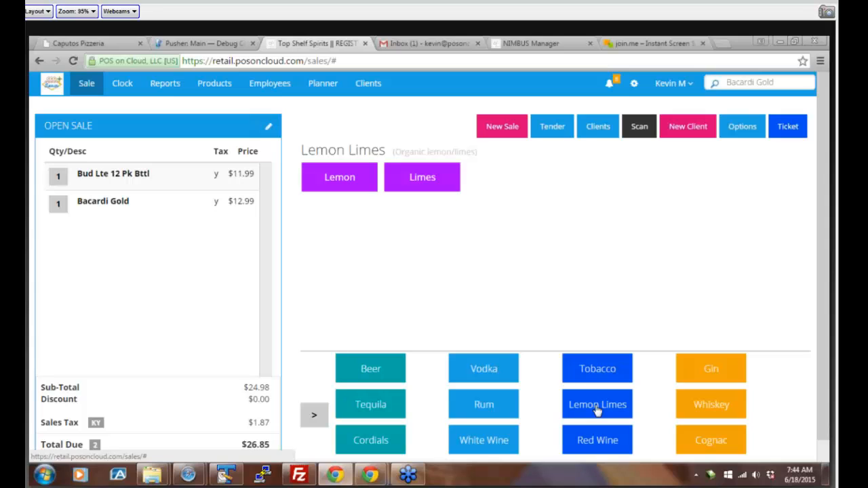
{"action": "left_click", "coordinate": [415, 193]}
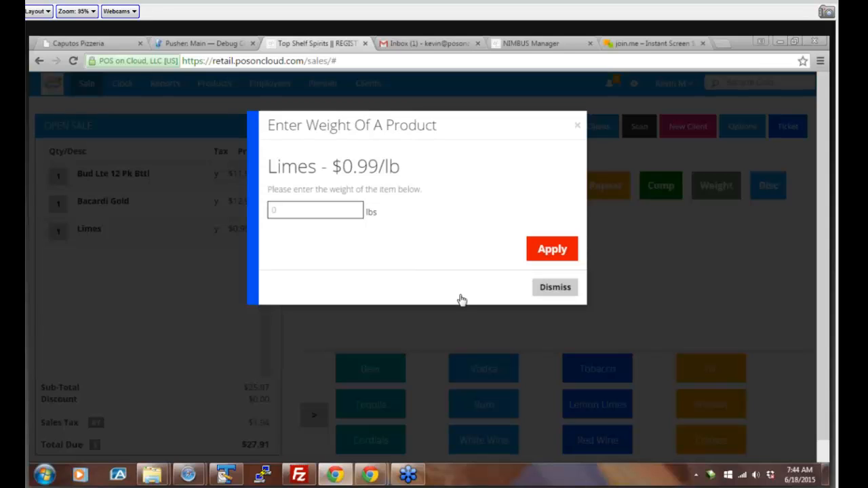
{"action": "type", "text": "3.5"}
{"action": "left_click", "coordinate": [558, 251]}
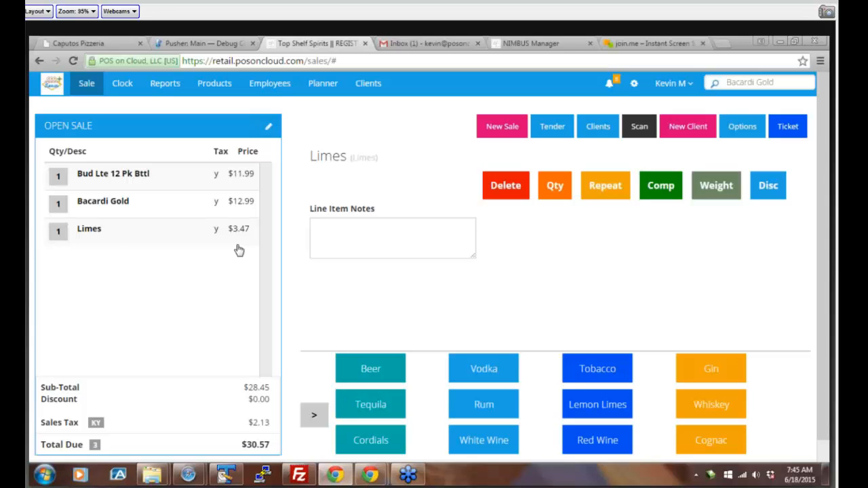
Step: Add Smirnoff from the Vodka category to the sale and set its quantity to 3
{"action": "left_click", "coordinate": [474, 381]}
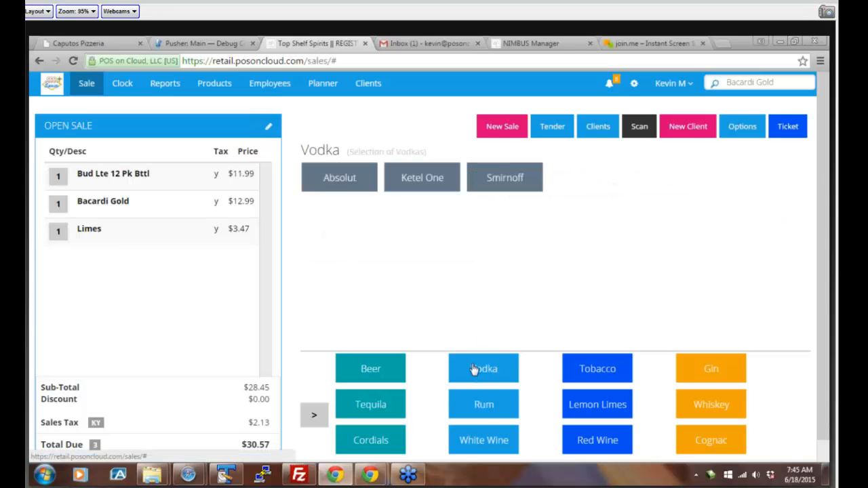
{"action": "left_click", "coordinate": [496, 177]}
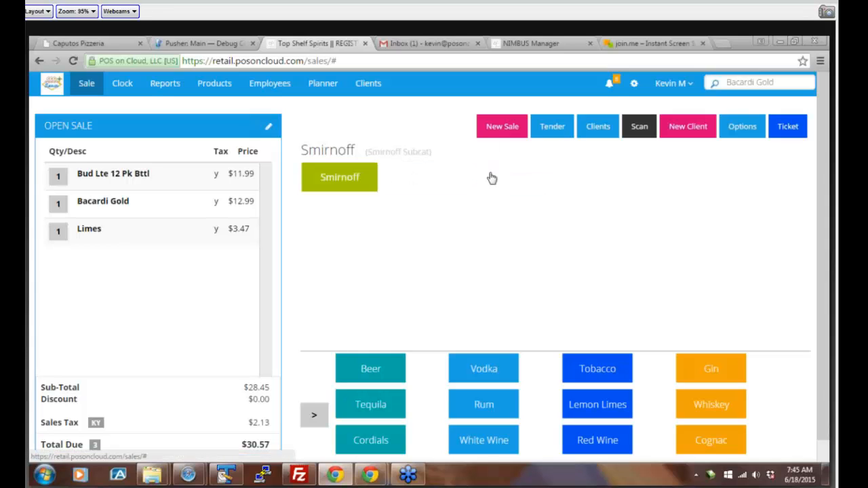
{"action": "left_click", "coordinate": [370, 175]}
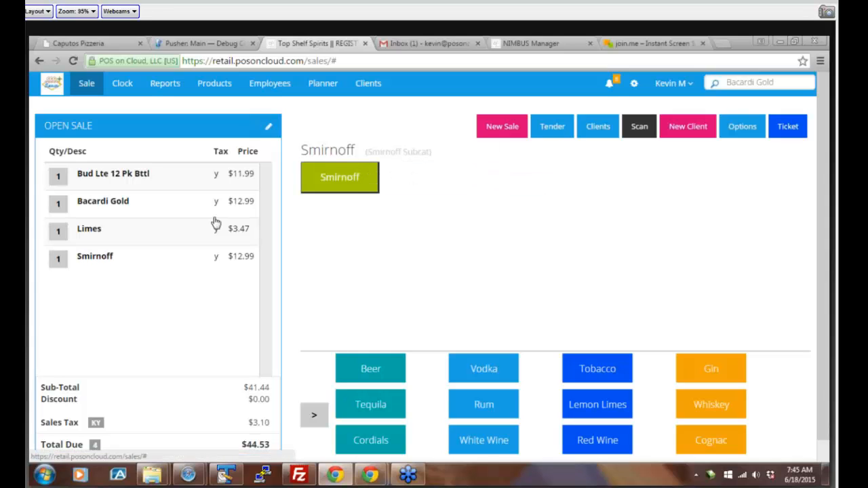
{"action": "left_click", "coordinate": [92, 258]}
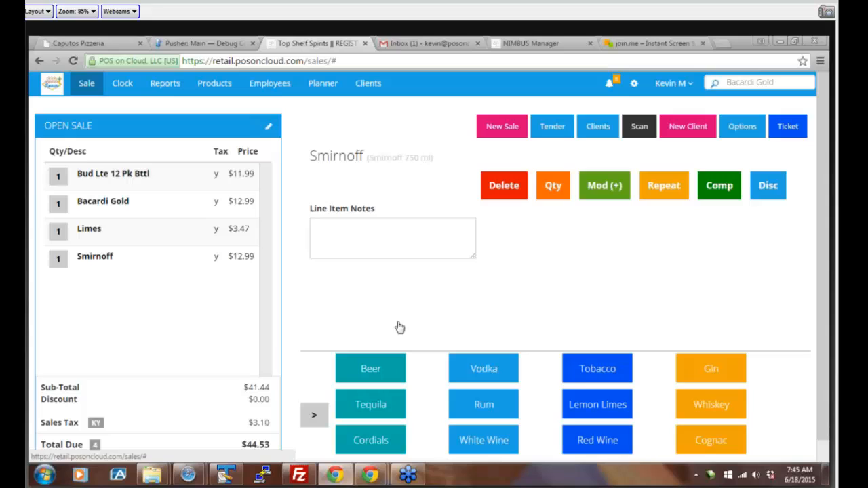
{"action": "left_click", "coordinate": [555, 202]}
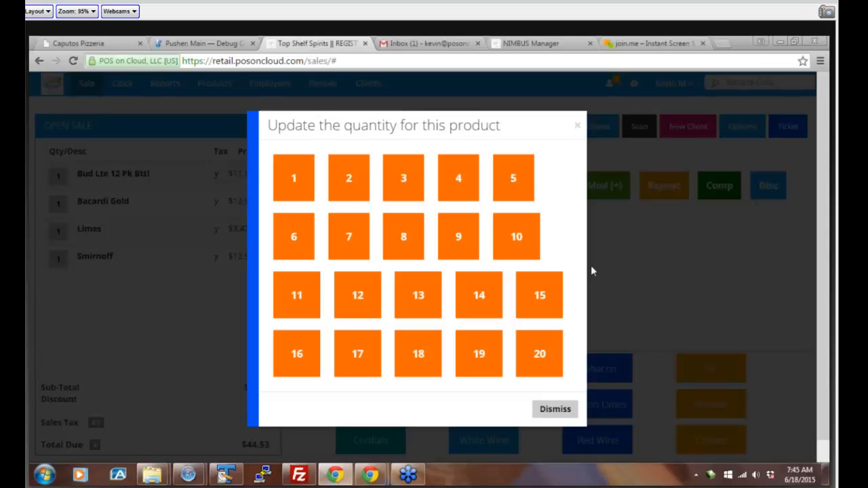
{"action": "left_click", "coordinate": [406, 185]}
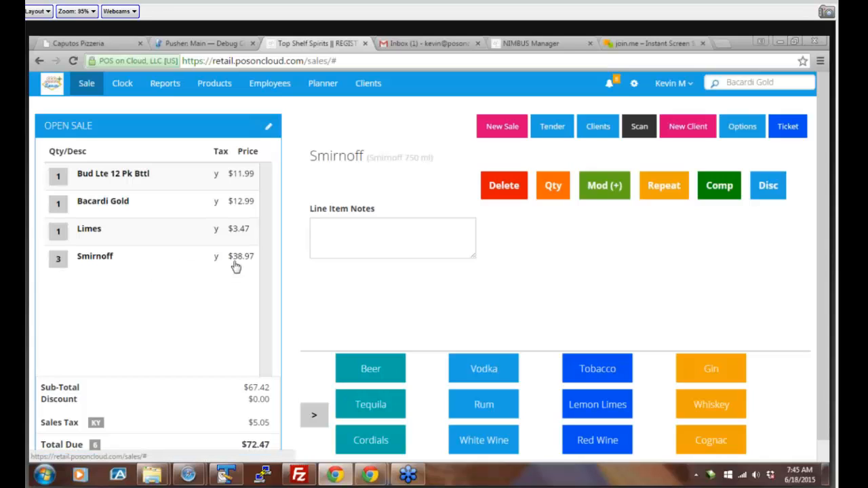
Step: Browse through all pages of product categories and return to the first page
{"action": "left_click", "coordinate": [315, 426]}
{"action": "left_click", "coordinate": [315, 428]}
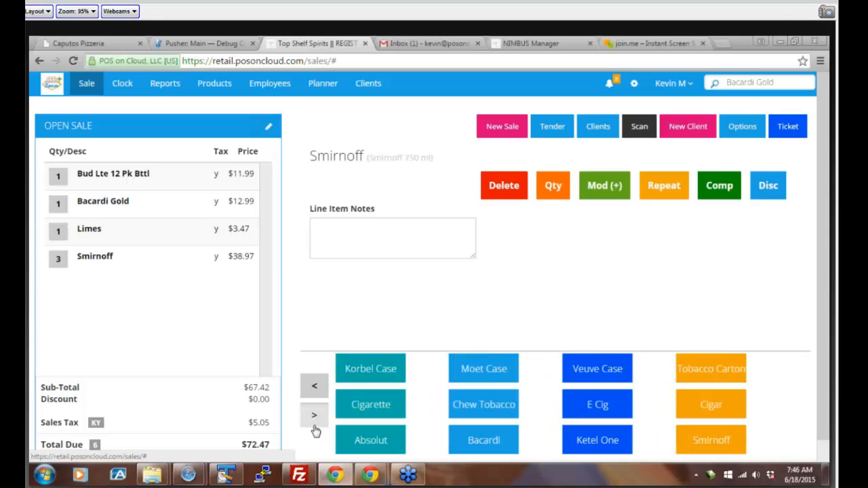
{"action": "left_click", "coordinate": [315, 429]}
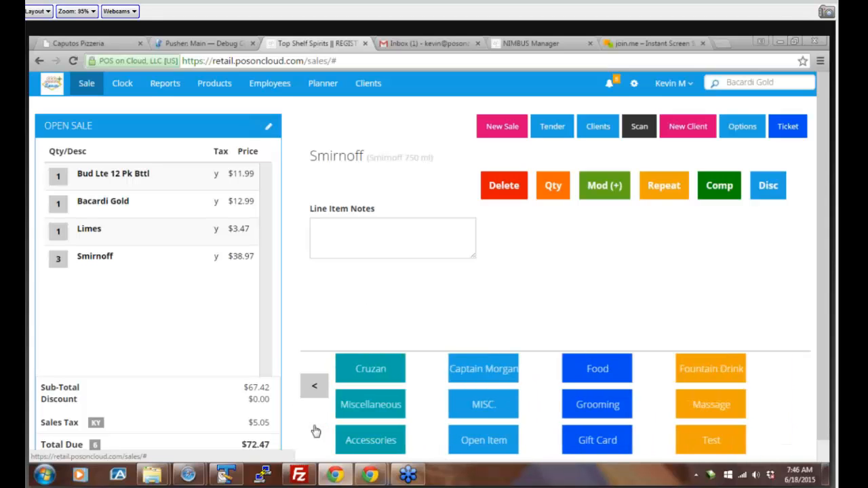
{"action": "left_click", "coordinate": [315, 387]}
{"action": "left_click", "coordinate": [314, 386]}
{"action": "left_click", "coordinate": [315, 386]}
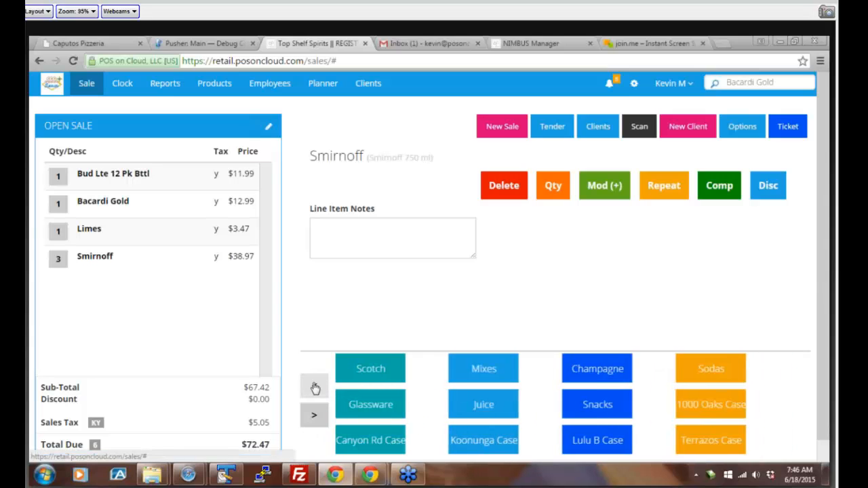
{"action": "left_click", "coordinate": [315, 387]}
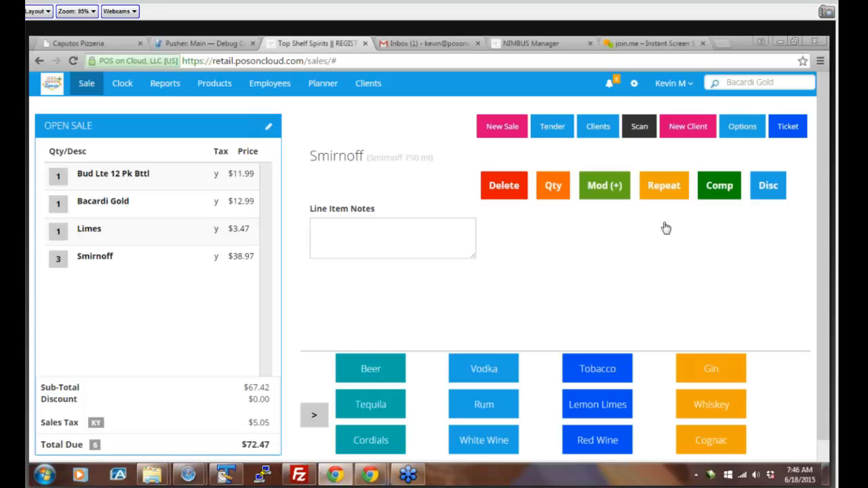
Step: Tender the open sale as a cash payment of $73.00
{"action": "left_click", "coordinate": [553, 127]}
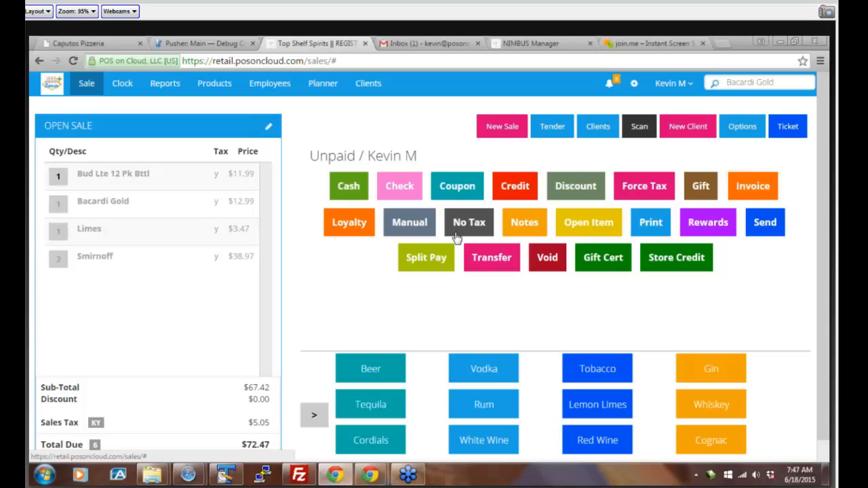
{"action": "left_click", "coordinate": [352, 187]}
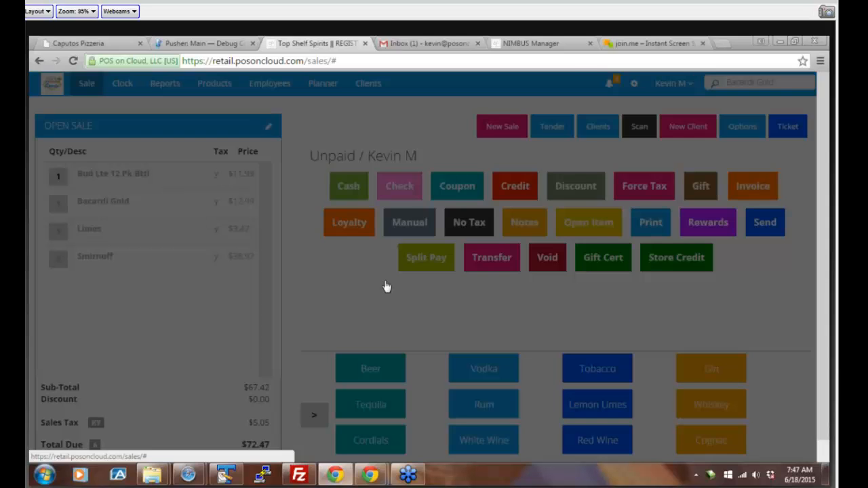
{"action": "left_click", "coordinate": [389, 378]}
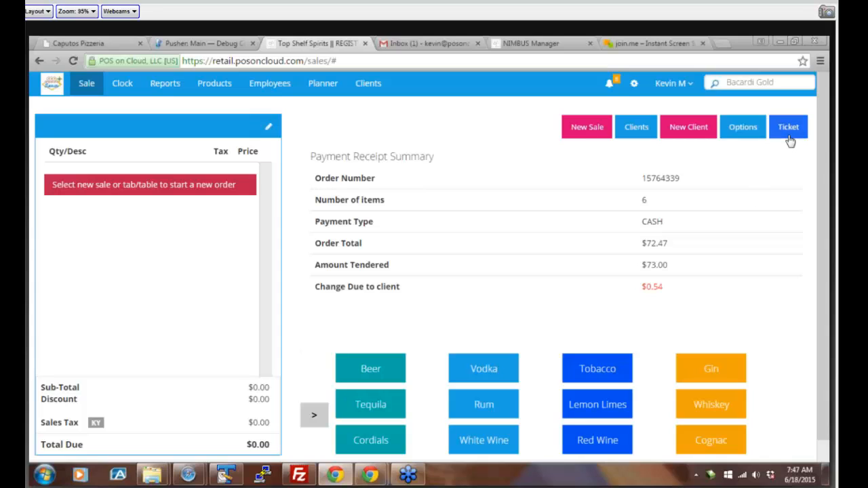
Step: Refund 11.99 for the Bud Lte 12 Pk Bttl line of the paid ticket and leave the item refund dialog
{"action": "left_click", "coordinate": [789, 137]}
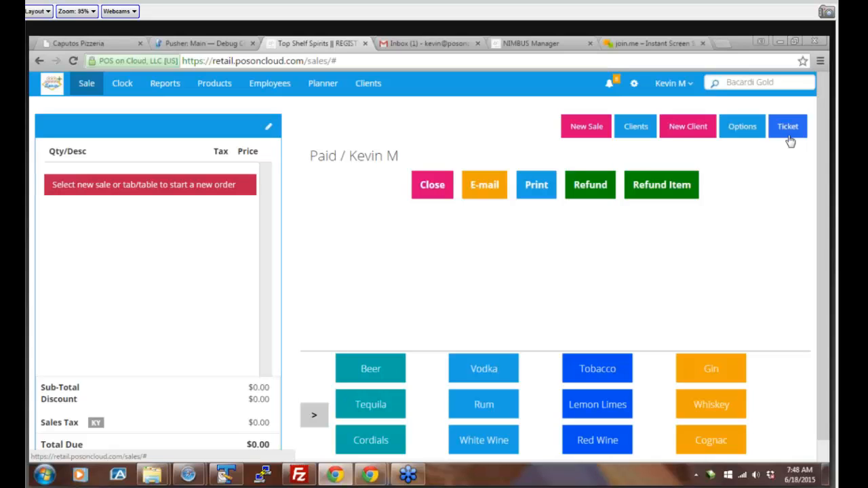
{"action": "left_click", "coordinate": [655, 187]}
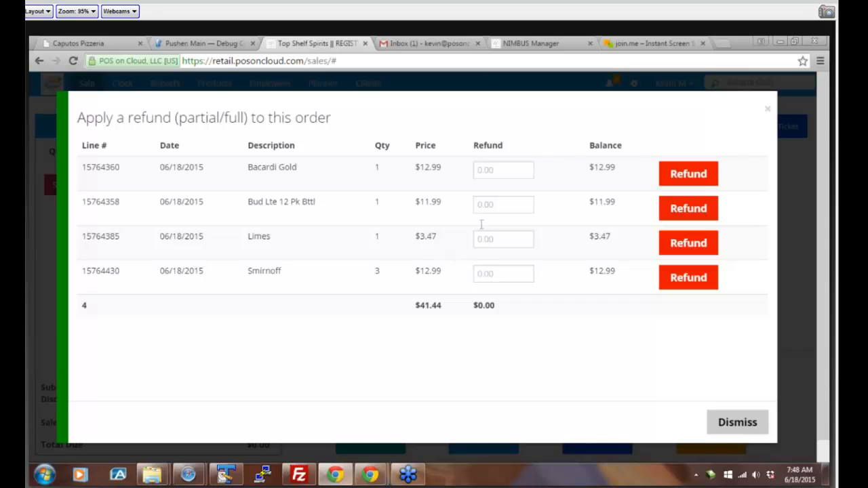
{"action": "left_click", "coordinate": [507, 199]}
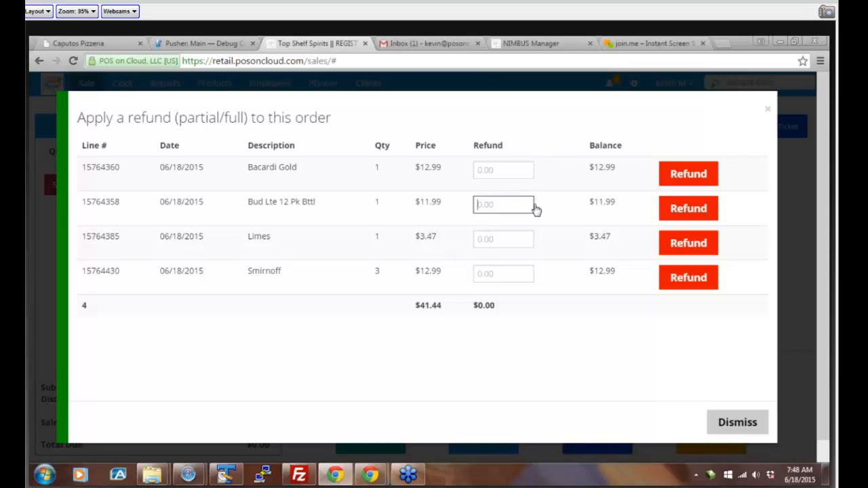
{"action": "type", "text": "11.99"}
{"action": "left_click", "coordinate": [709, 212]}
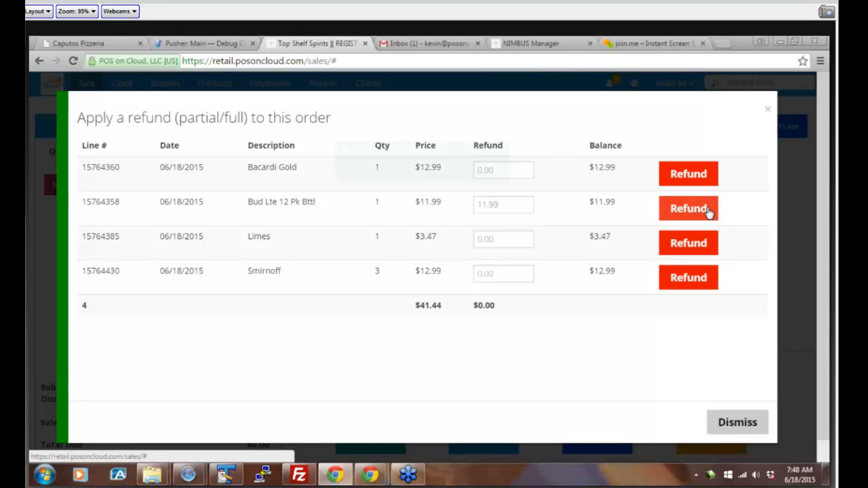
{"action": "left_click", "coordinate": [737, 422]}
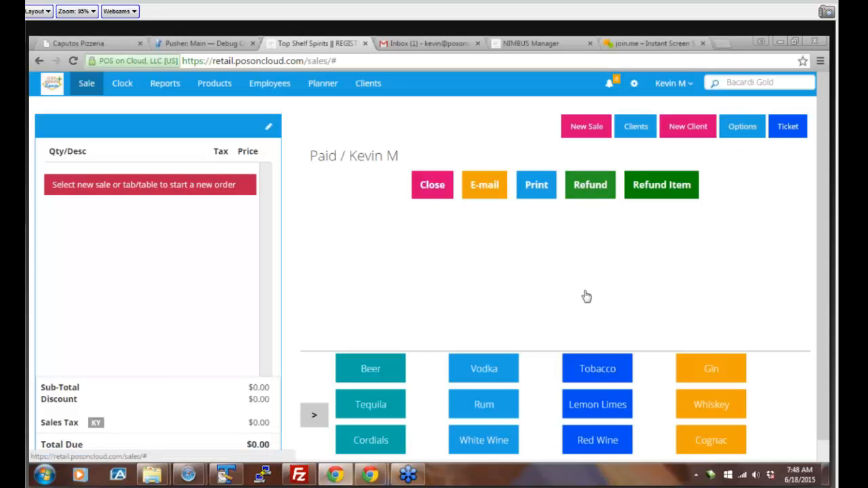
Step: Close out the paid order and start a new sale with the WHOLESALE sales type
{"action": "left_click", "coordinate": [430, 187]}
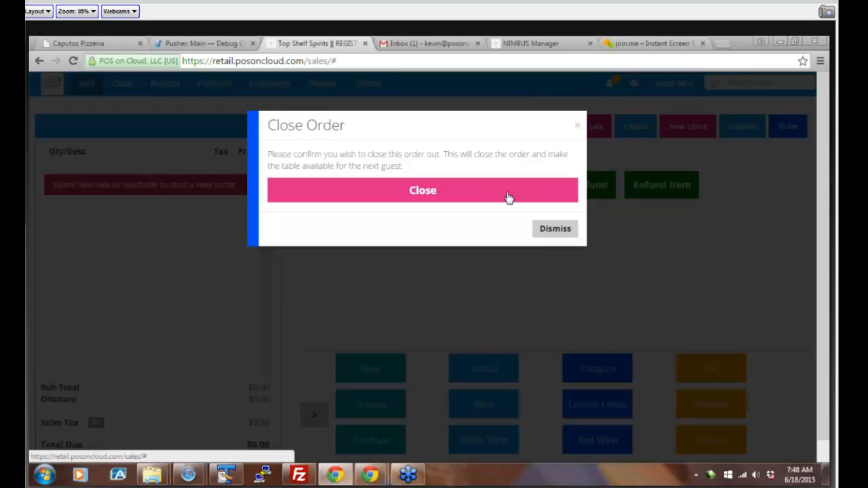
{"action": "left_click", "coordinate": [508, 196]}
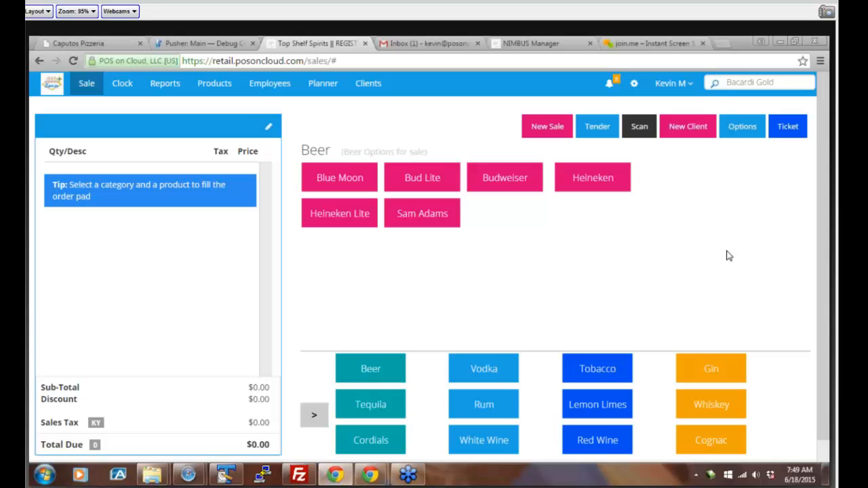
{"action": "left_click", "coordinate": [552, 127]}
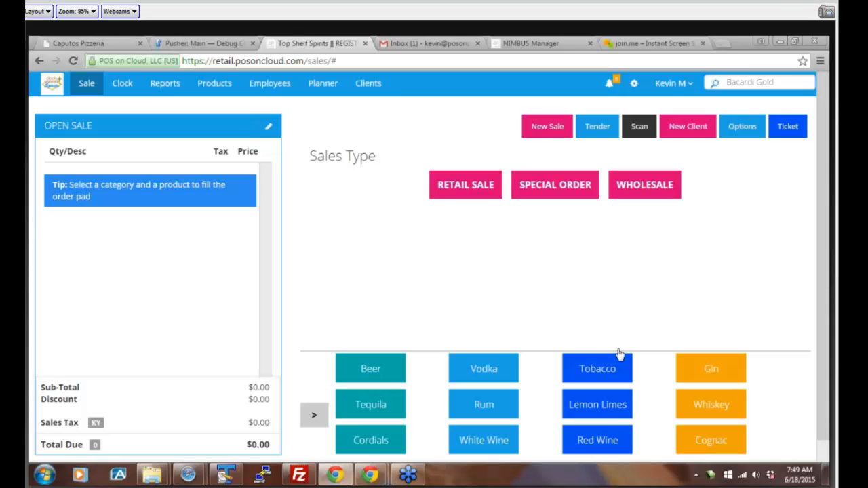
{"action": "left_click", "coordinate": [647, 186]}
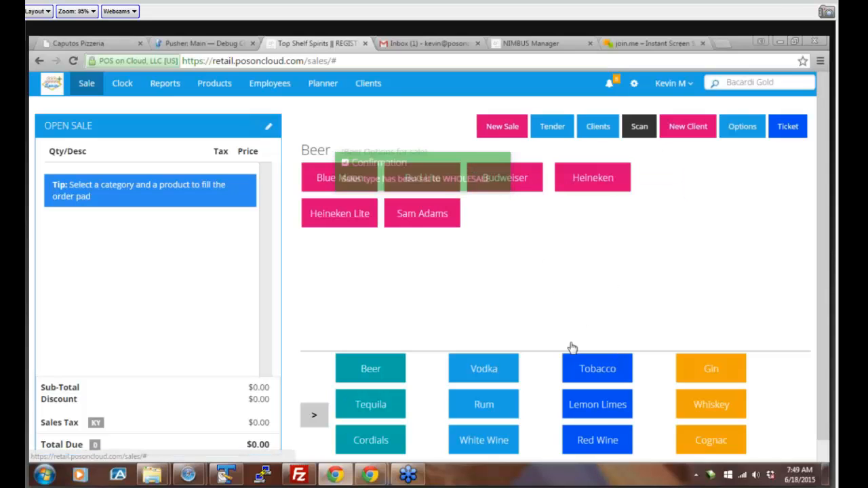
Step: Add one Gordon's Dry, one Tanqueray and four Seagram's from the Gin category to the sale
{"action": "left_click", "coordinate": [691, 366]}
{"action": "left_click", "coordinate": [594, 179]}
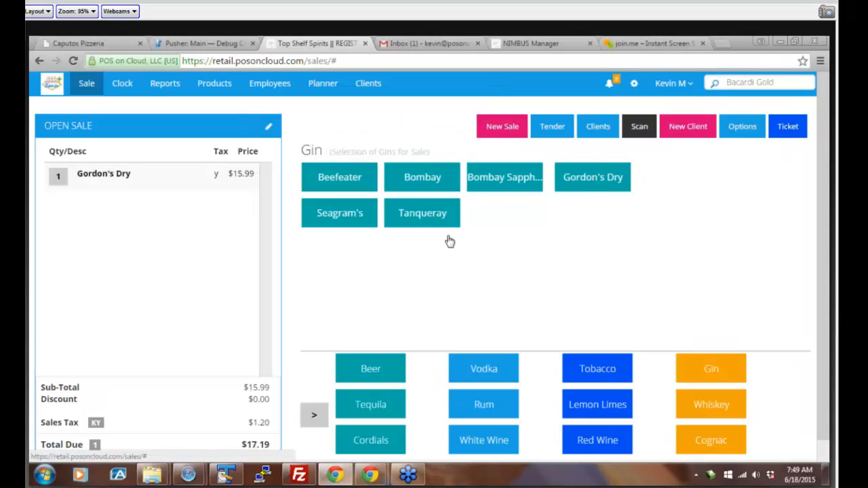
{"action": "left_click", "coordinate": [417, 225]}
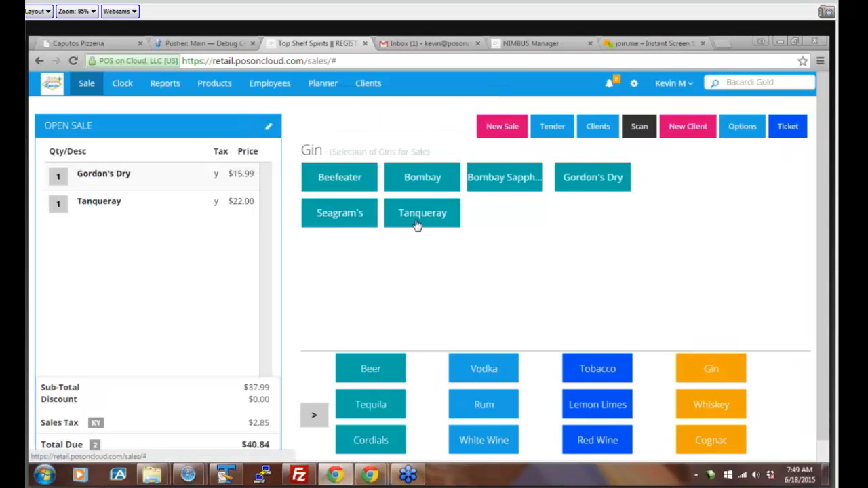
{"action": "left_click", "coordinate": [347, 228]}
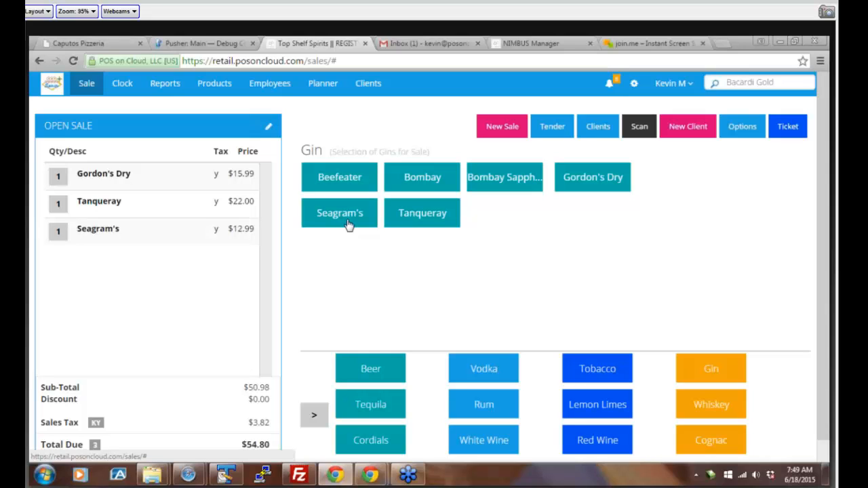
{"action": "left_click", "coordinate": [348, 226]}
{"action": "left_click", "coordinate": [347, 223]}
{"action": "left_click", "coordinate": [344, 224]}
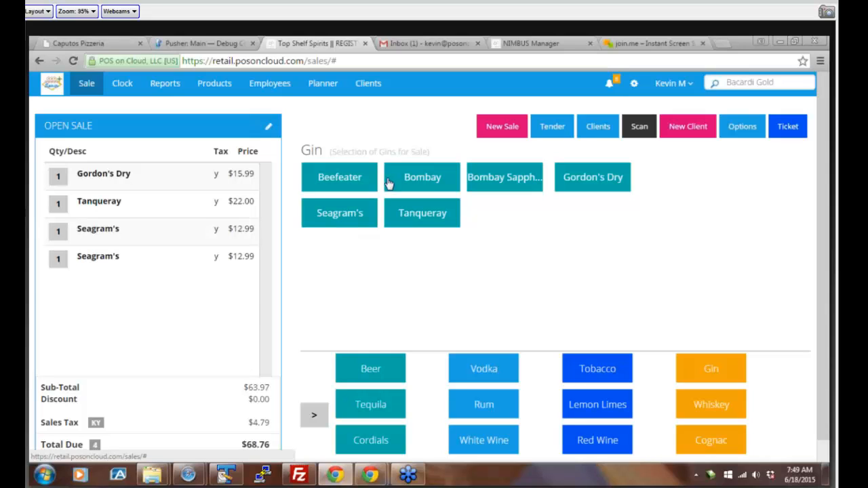
Step: Assign the client with the 10% discount to the sale and tender it as an invoice
{"action": "left_click", "coordinate": [602, 136]}
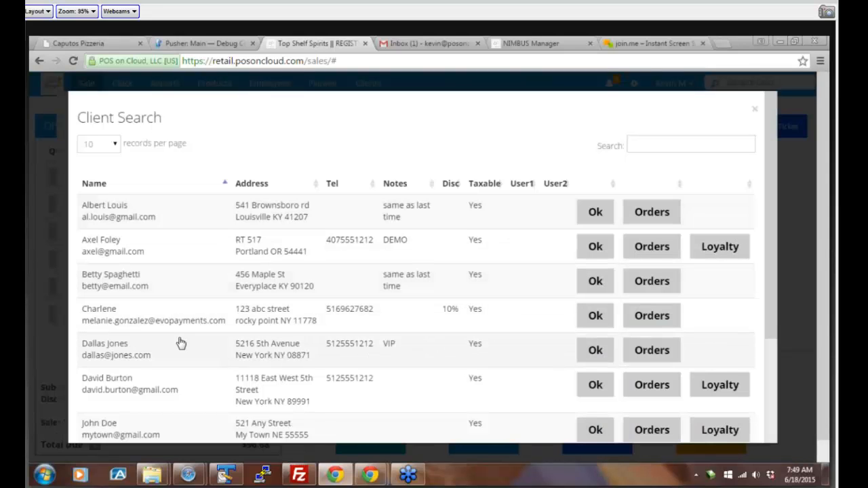
{"action": "left_click", "coordinate": [604, 320]}
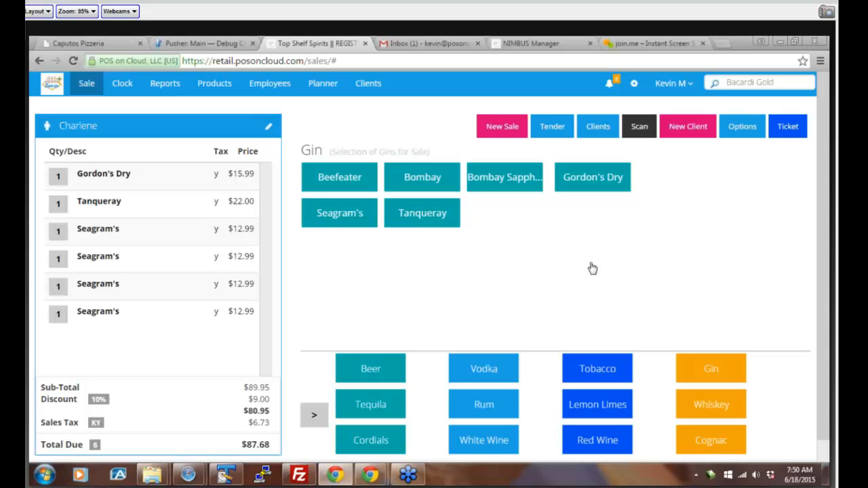
{"action": "left_click", "coordinate": [551, 128]}
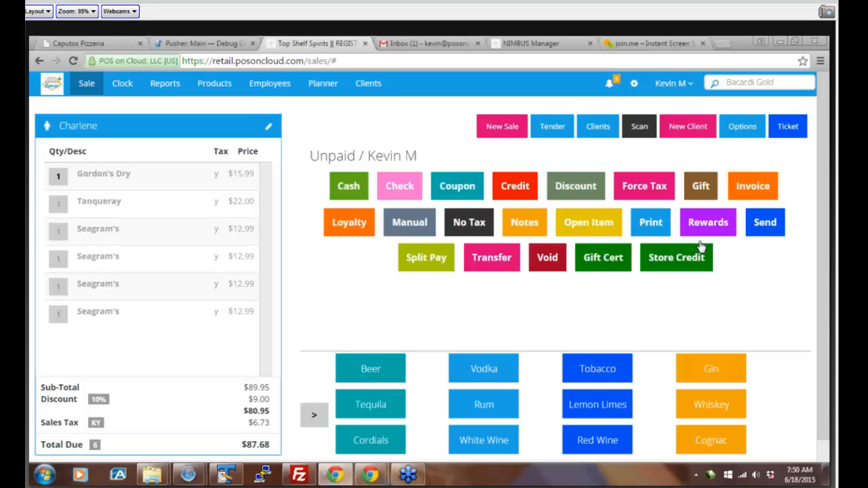
{"action": "left_click", "coordinate": [753, 193]}
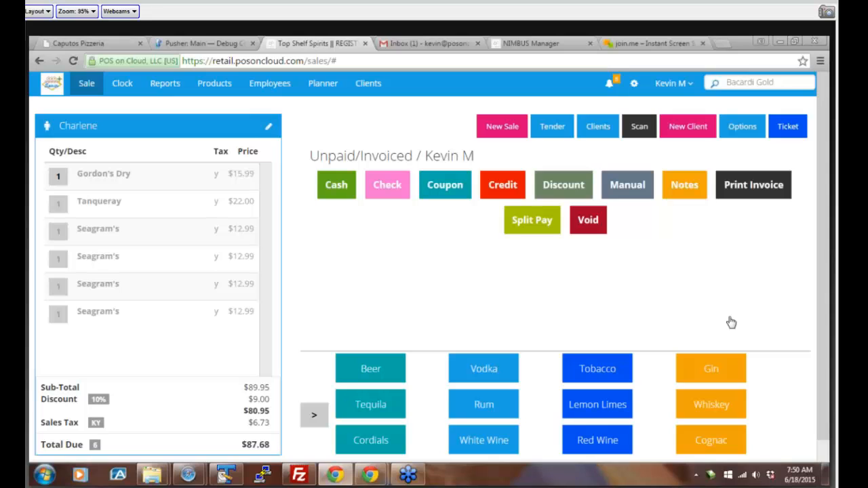
Step: Generate the printable invoice for the order, review its line items, totals, notes and e-mail section, and return to the register
{"action": "left_click", "coordinate": [751, 185]}
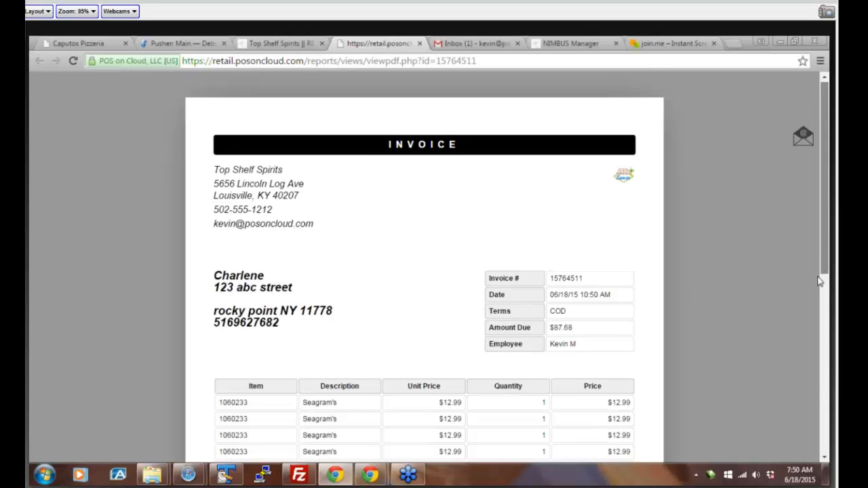
{"action": "left_click_drag", "start_coordinate": [823, 264], "coordinate": [764, 380]}
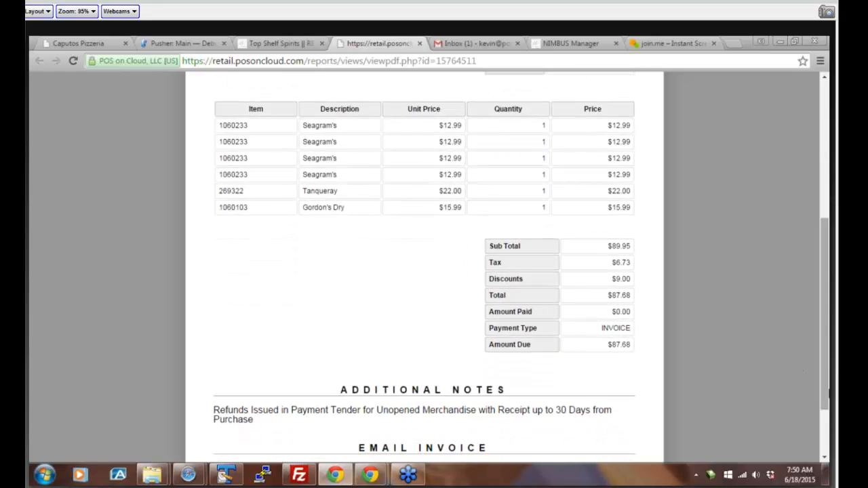
{"action": "left_click_drag", "start_coordinate": [826, 385], "coordinate": [825, 441]}
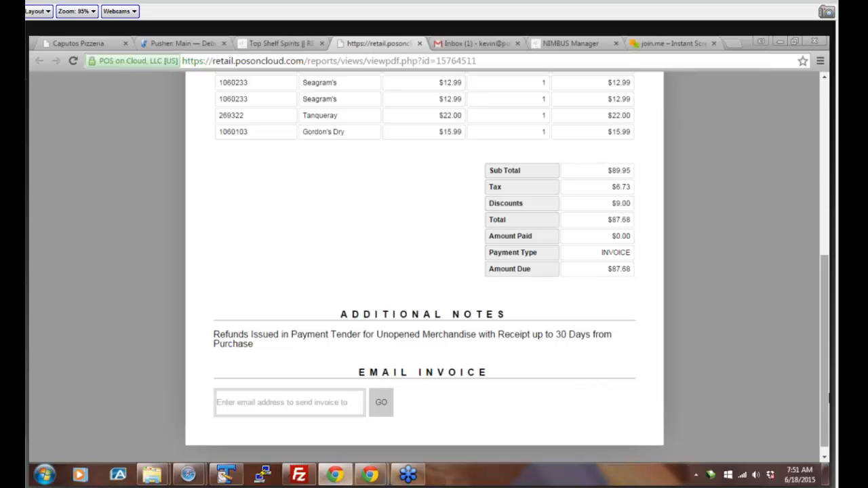
{"action": "scroll", "coordinate": [437, 174], "scroll_direction": "up", "scroll_amount": 3}
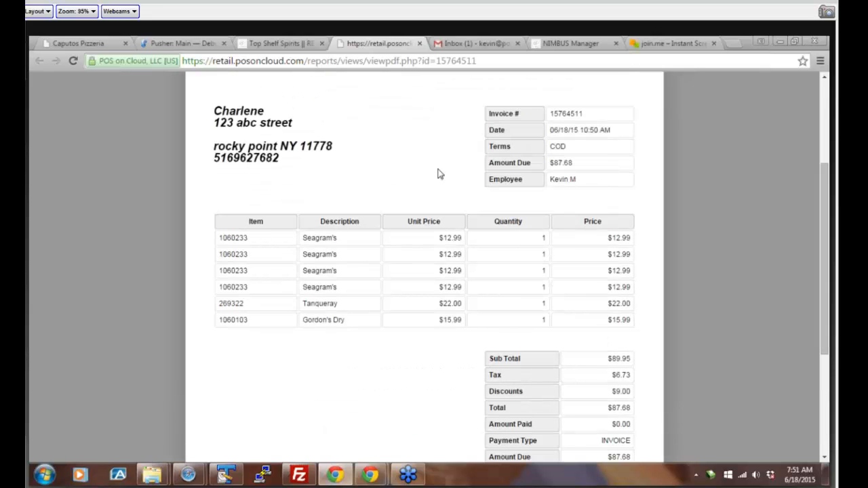
{"action": "left_click", "coordinate": [293, 39]}
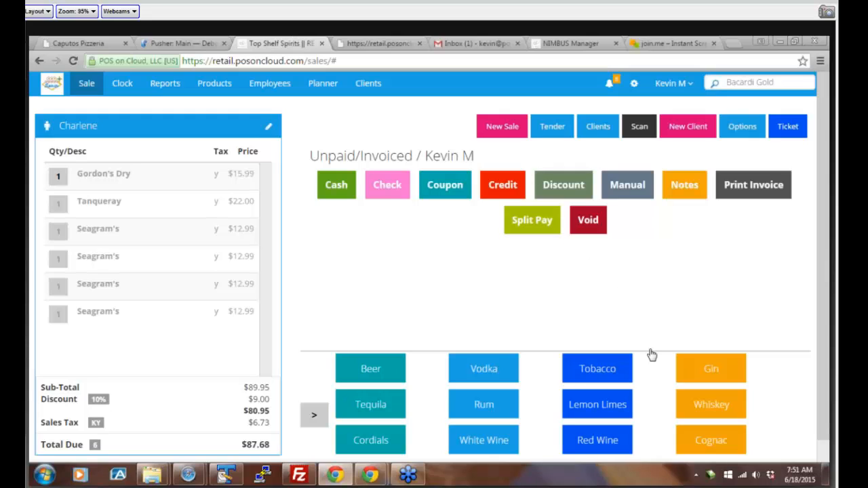
Step: Review the gift card options, the loyalty options and the stock and price check dialog
{"action": "left_click", "coordinate": [741, 126]}
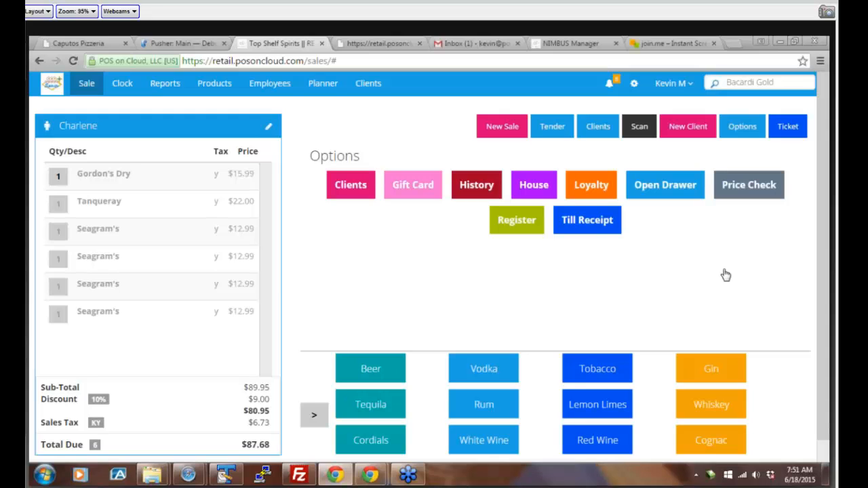
{"action": "left_click", "coordinate": [405, 196]}
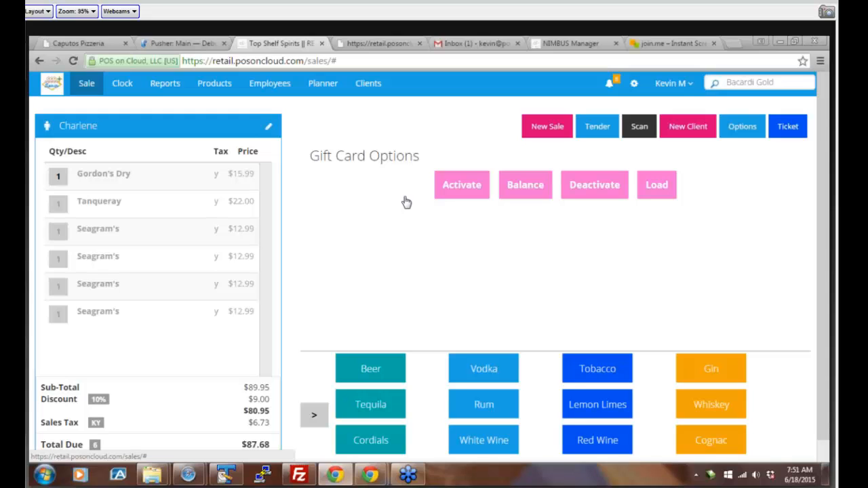
{"action": "left_click", "coordinate": [742, 129]}
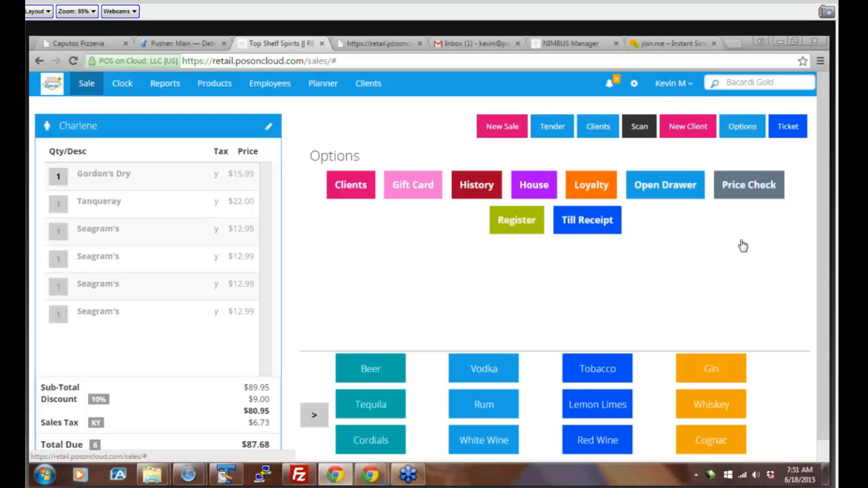
{"action": "left_click", "coordinate": [575, 192]}
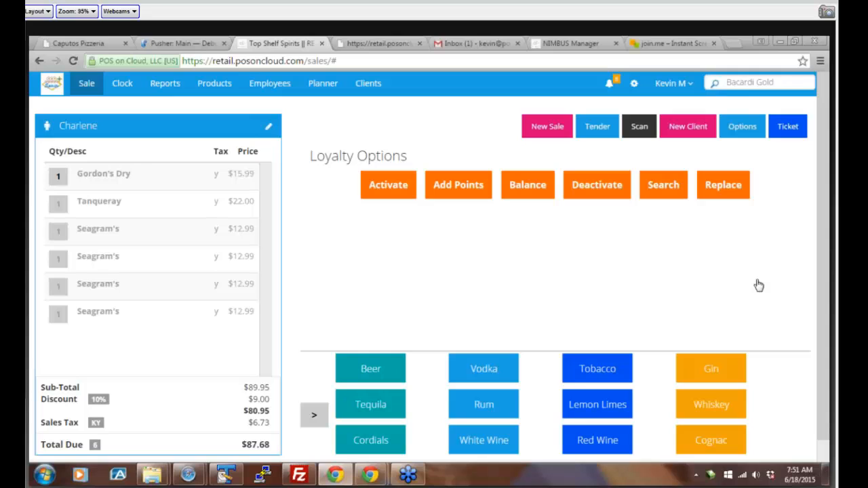
{"action": "left_click", "coordinate": [744, 129]}
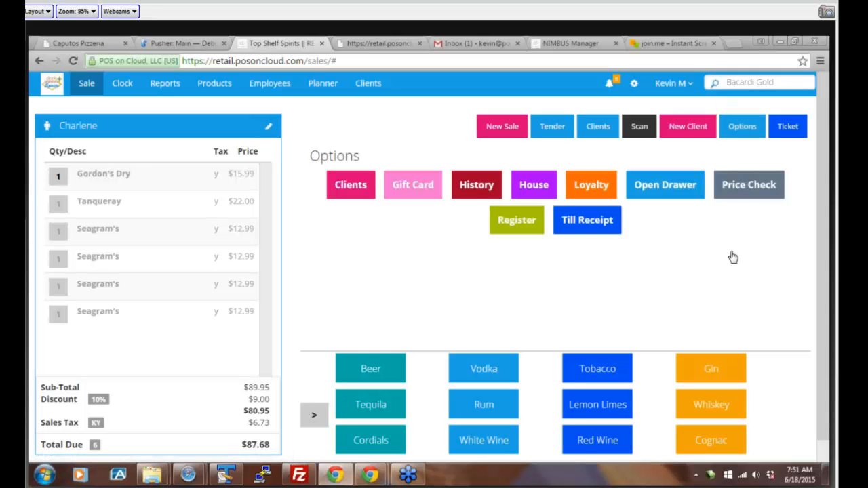
{"action": "left_click", "coordinate": [747, 197]}
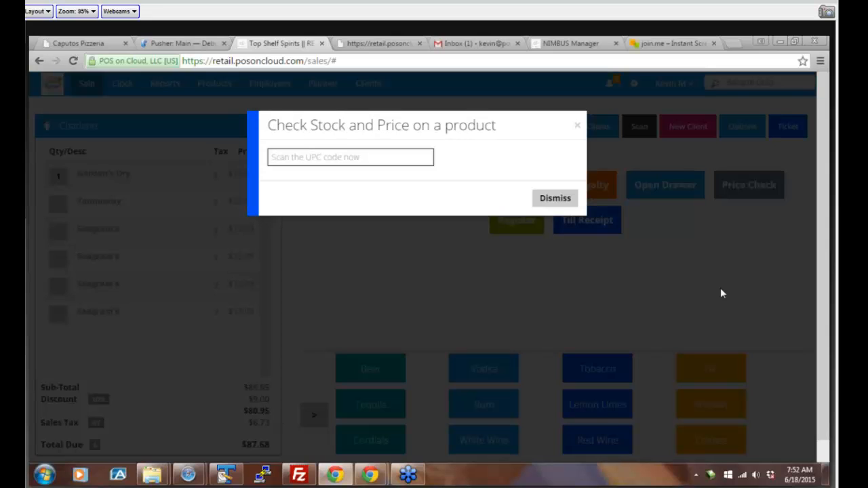
{"action": "left_click", "coordinate": [577, 126]}
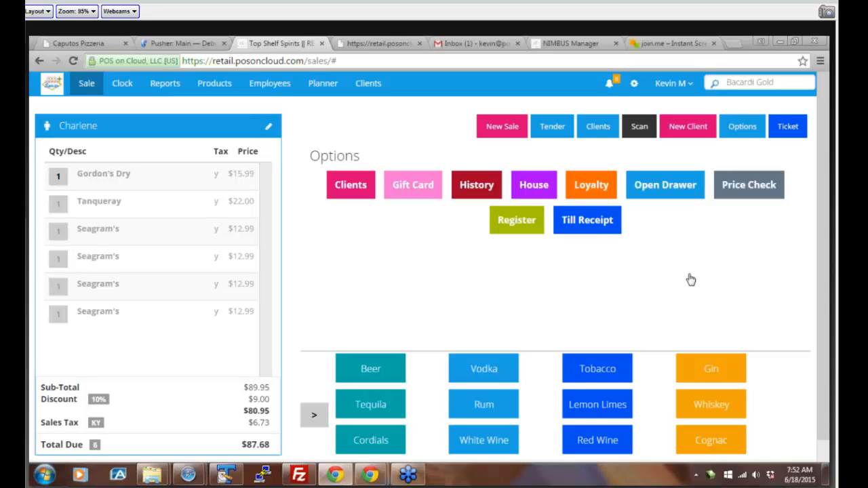
Step: Review the client list with its order and loyalty choices through the client search, and close it
{"action": "left_click", "coordinate": [358, 196]}
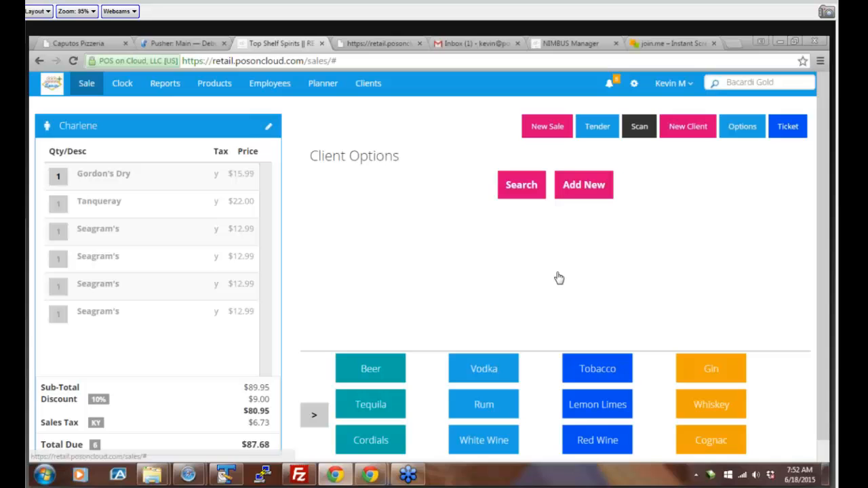
{"action": "left_click", "coordinate": [528, 179]}
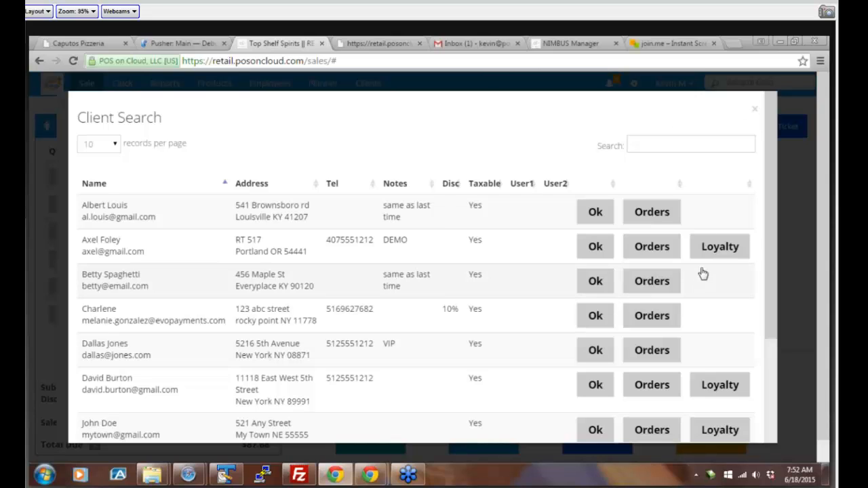
{"action": "left_click", "coordinate": [754, 110]}
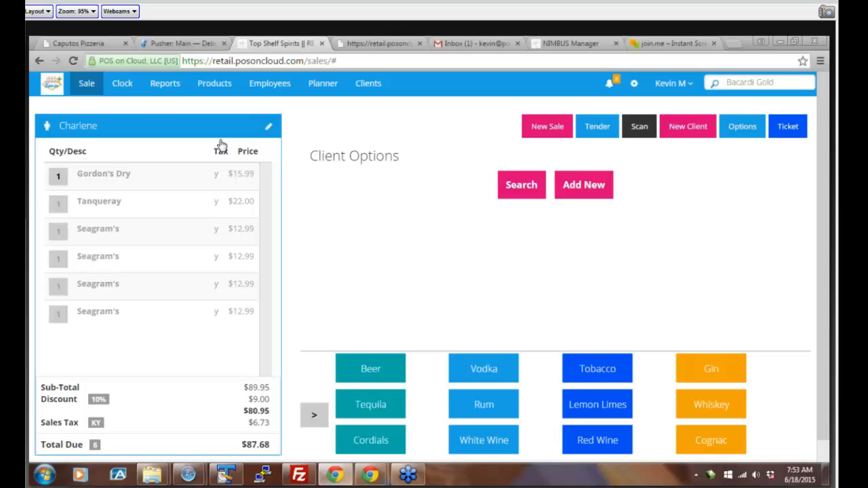
Step: View the 30 Day Open Invoices report under the receivables reports
{"action": "left_click", "coordinate": [169, 87]}
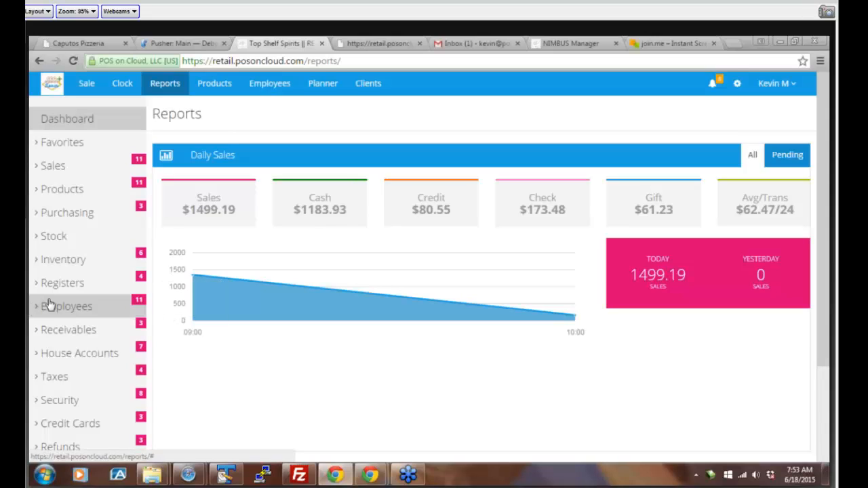
{"action": "left_click", "coordinate": [56, 336]}
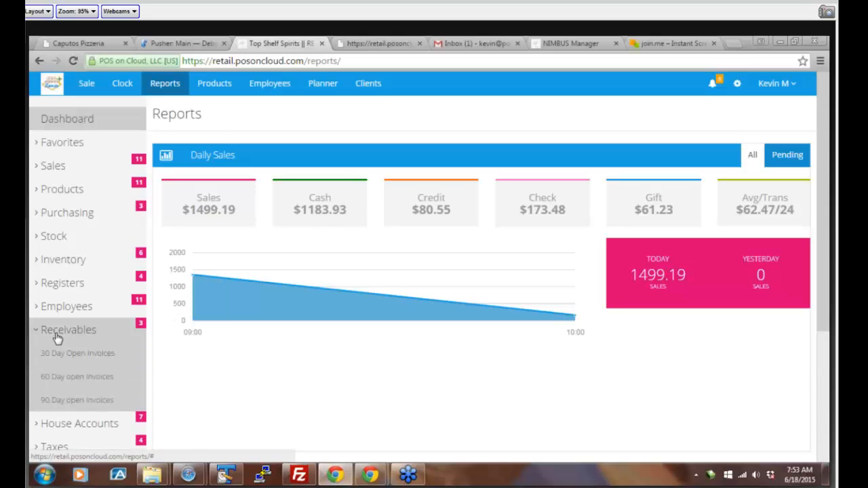
{"action": "left_click", "coordinate": [63, 352]}
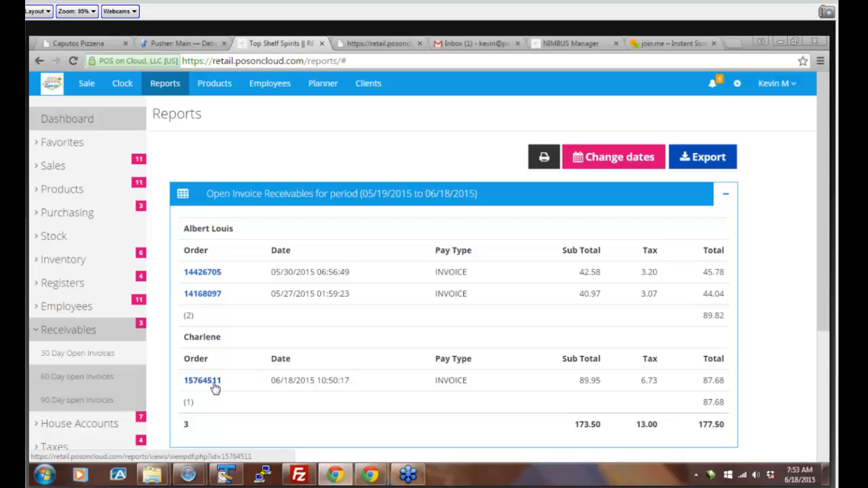
{"action": "left_click", "coordinate": [39, 330]}
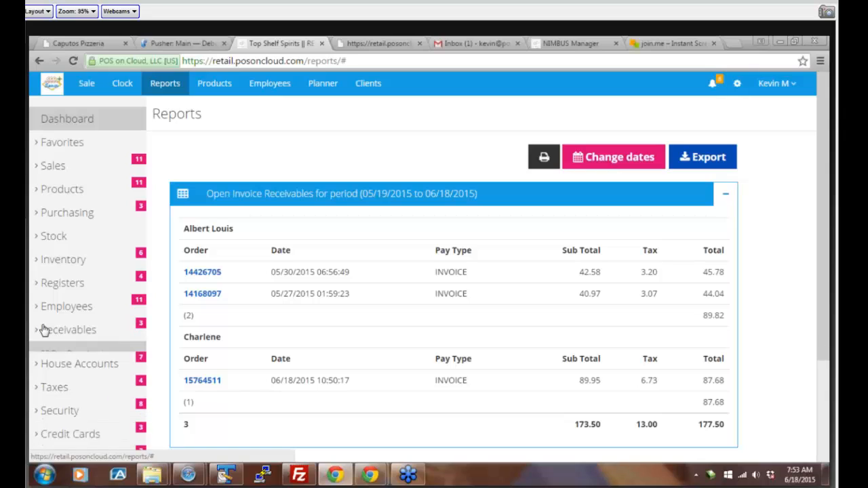
Step: View the Sales by Register chart and the Terminal Cash Till Reports for the registers
{"action": "left_click", "coordinate": [62, 288]}
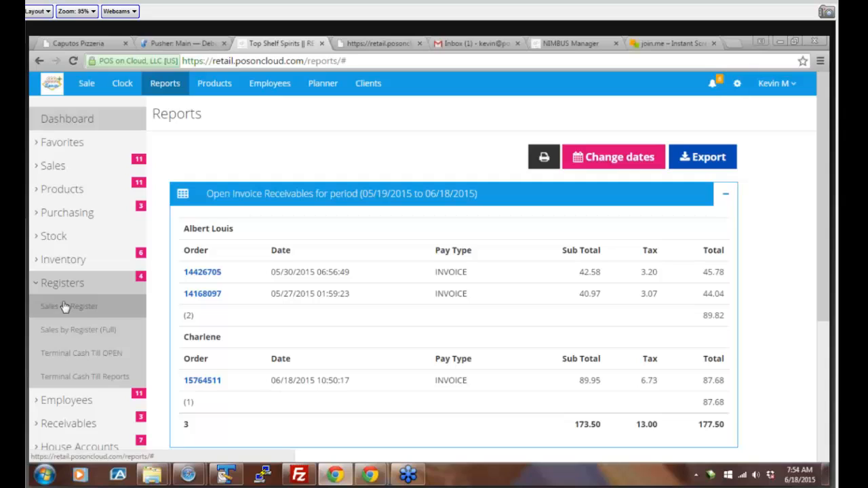
{"action": "left_click", "coordinate": [65, 306]}
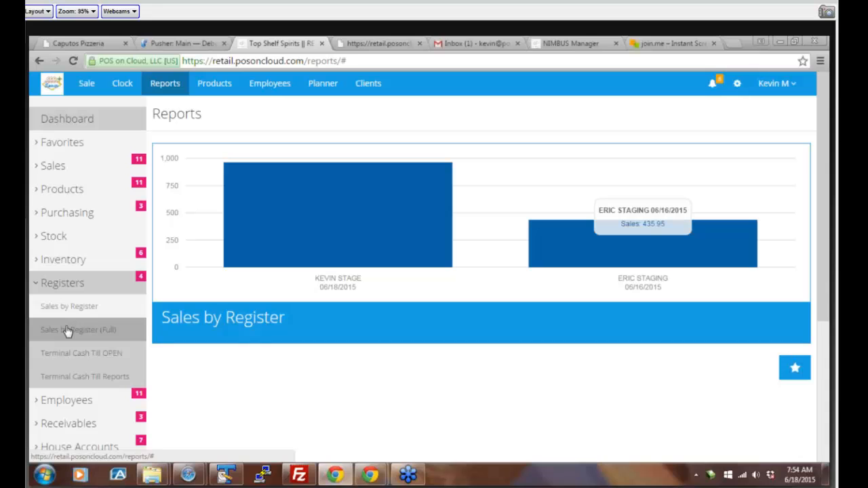
{"action": "left_click", "coordinate": [64, 372]}
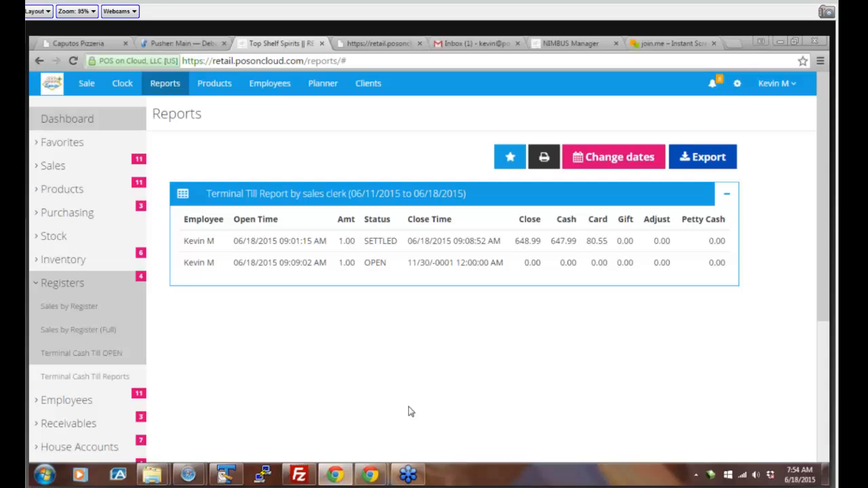
{"action": "left_click", "coordinate": [67, 284]}
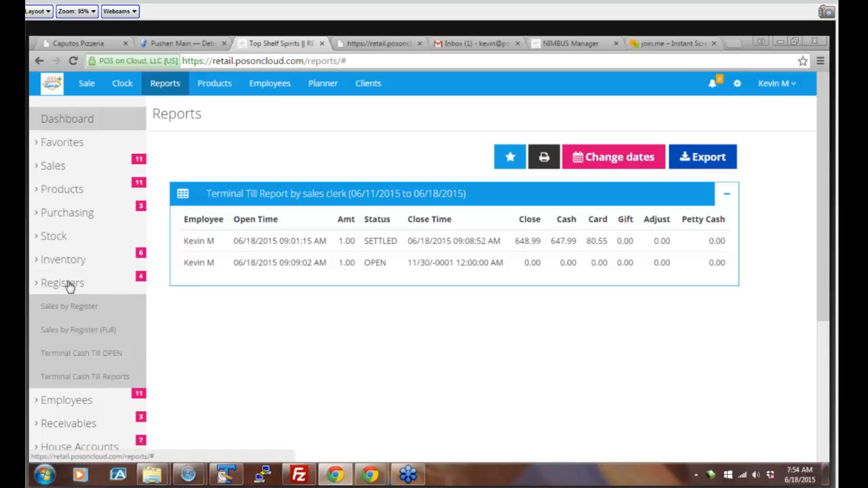
Step: Review the Purchasing report options and view the Refund Cash Sale list under the refund reports
{"action": "left_click", "coordinate": [71, 219]}
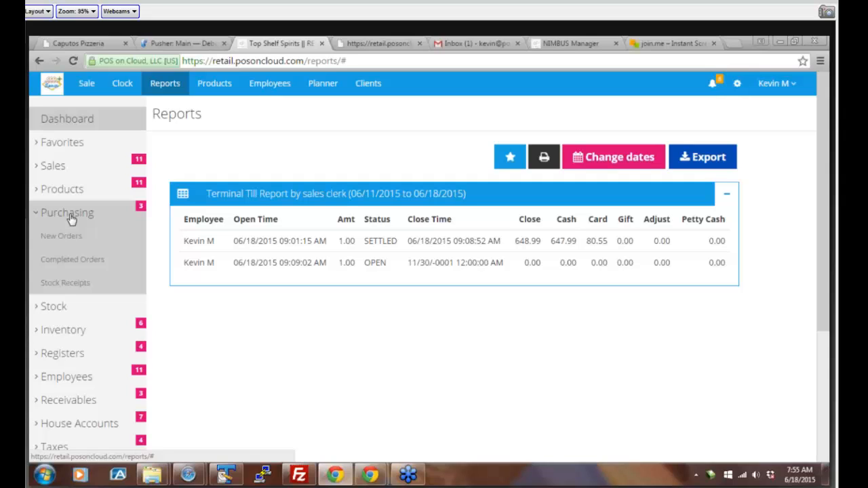
{"action": "left_click", "coordinate": [71, 219]}
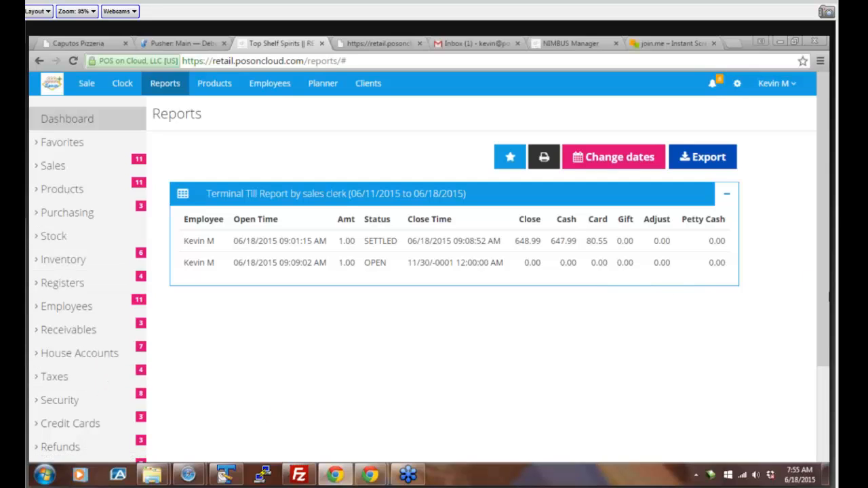
{"action": "left_click_drag", "start_coordinate": [819, 314], "coordinate": [817, 370]}
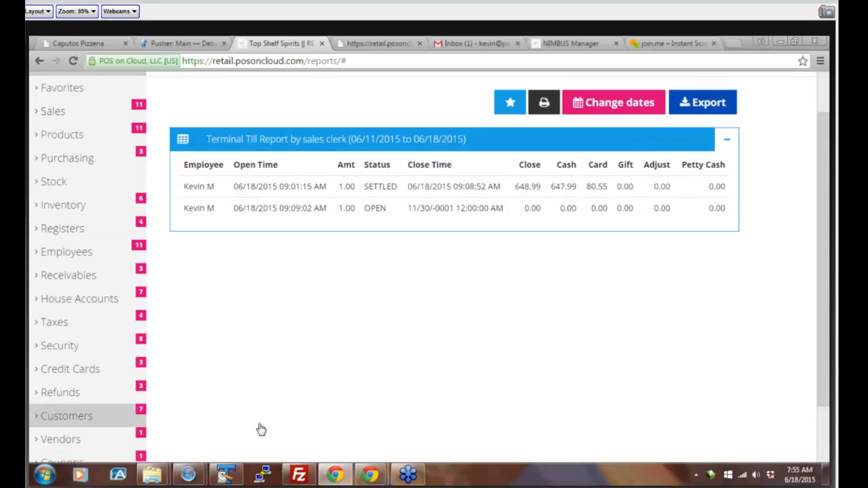
{"action": "left_click", "coordinate": [60, 391]}
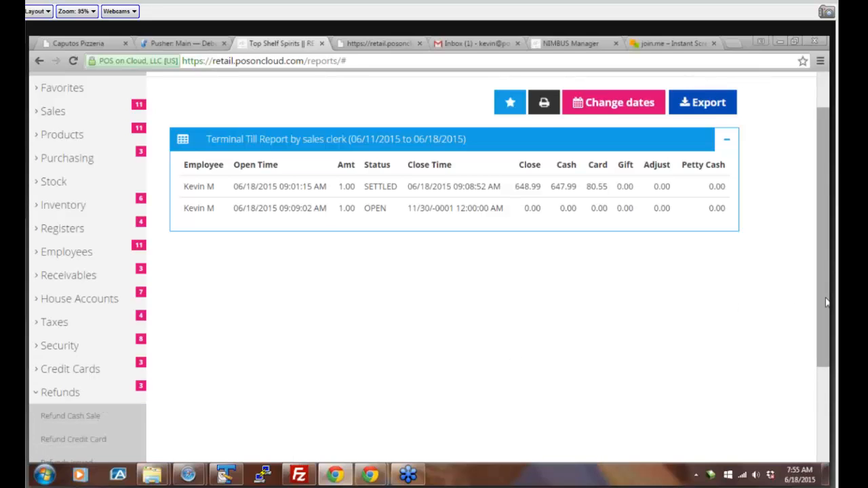
{"action": "left_click_drag", "start_coordinate": [826, 292], "coordinate": [823, 339]}
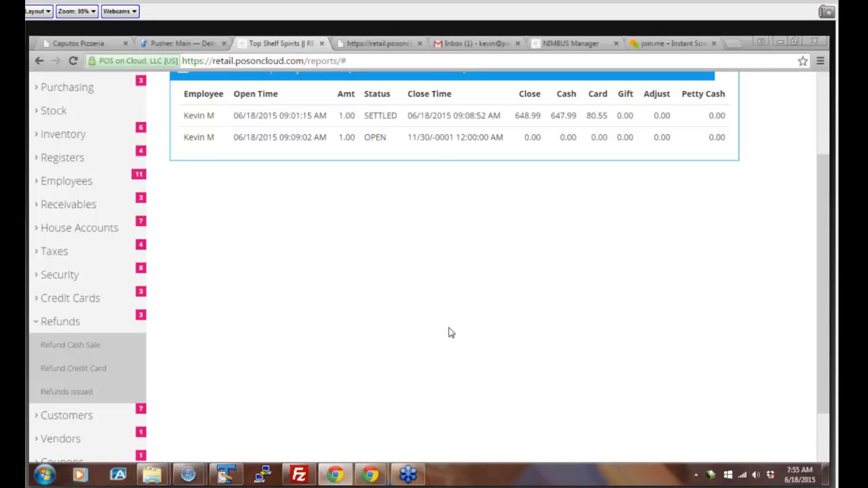
{"action": "left_click", "coordinate": [92, 346]}
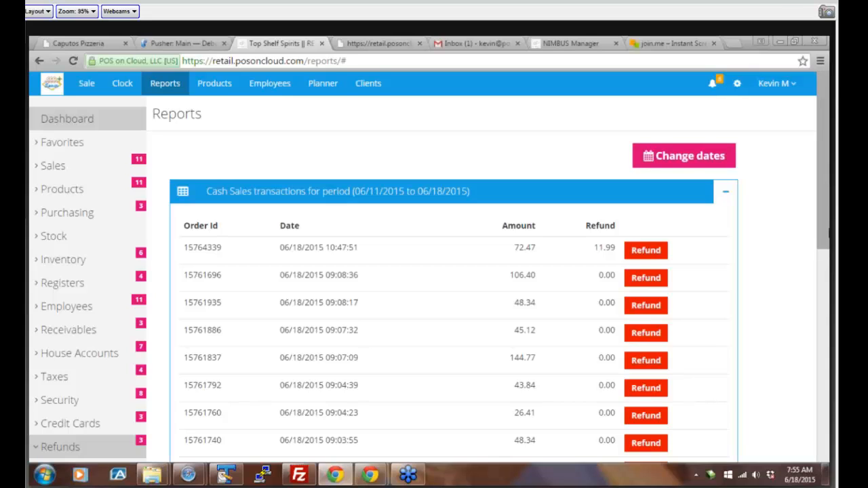
{"action": "left_click_drag", "start_coordinate": [829, 234], "coordinate": [829, 263]}
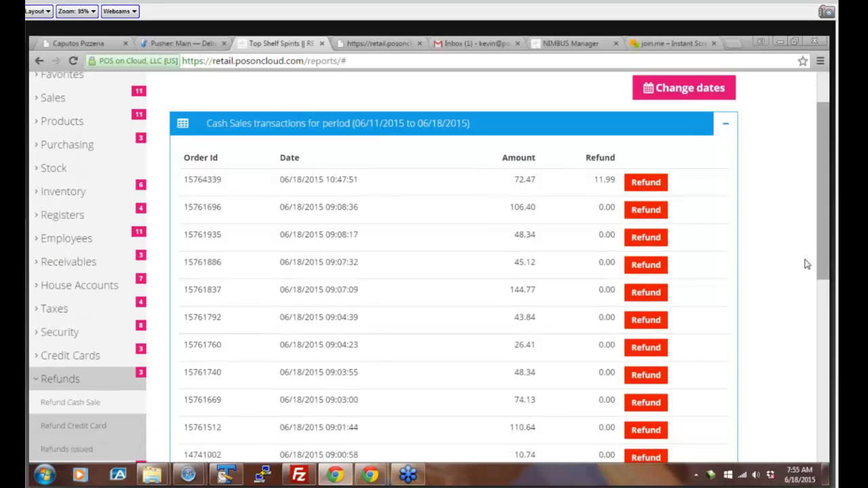
Step: View the Refund Credit Card list and check the report options in the Credit Cards group
{"action": "left_click", "coordinate": [88, 425]}
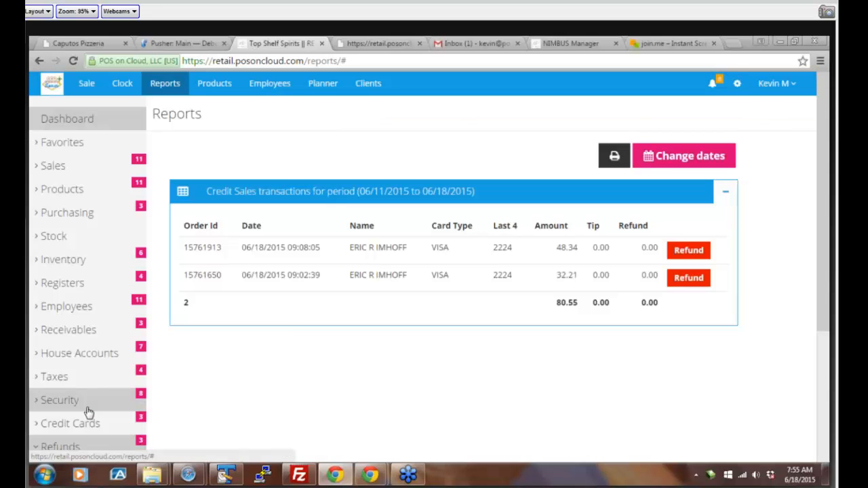
{"action": "left_click", "coordinate": [80, 428]}
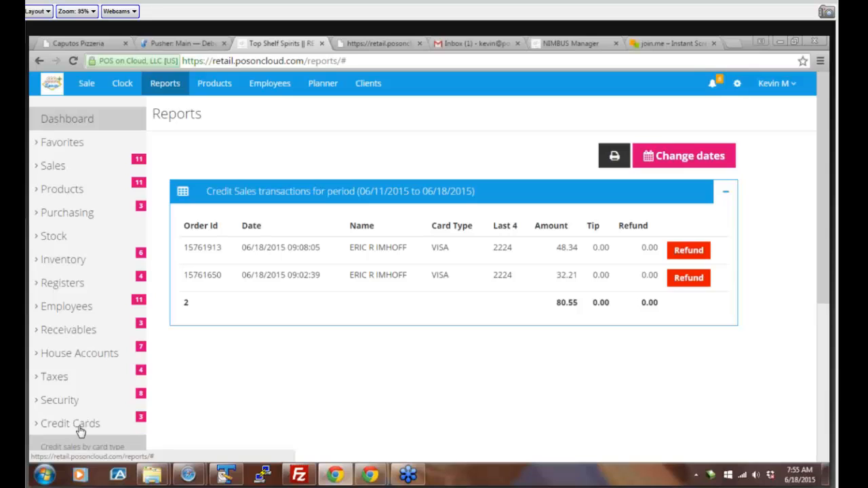
{"action": "left_click", "coordinate": [80, 428]}
{"action": "left_click", "coordinate": [75, 441]}
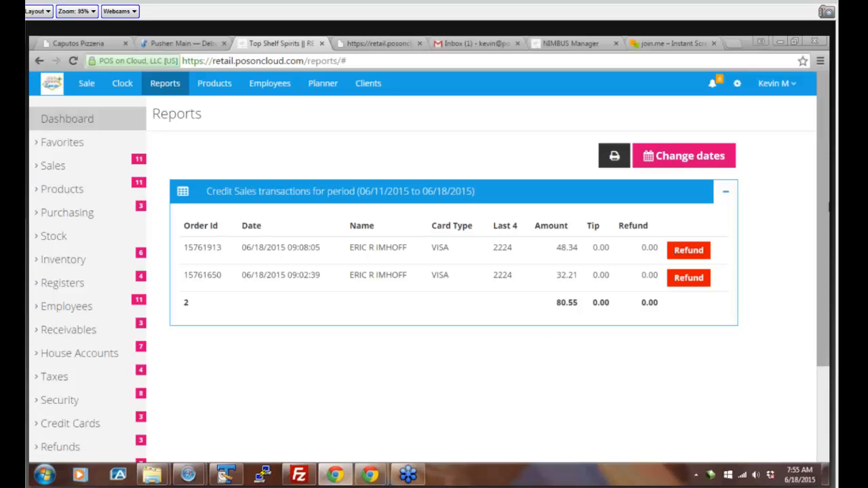
{"action": "scroll", "coordinate": [824, 271], "scroll_direction": "down", "scroll_amount": 3}
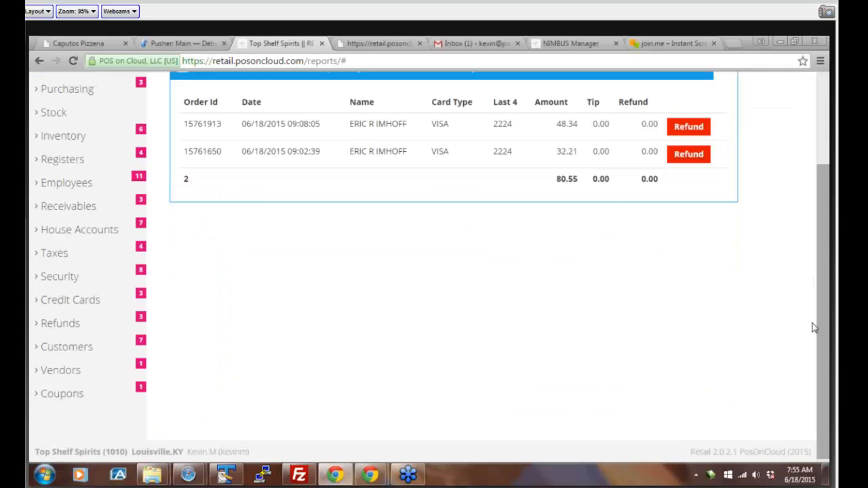
Step: Issue a partial refund of 25.60 on the 106.40 cash sale from the Refund Cash Sale list
{"action": "left_click", "coordinate": [78, 326]}
{"action": "left_click", "coordinate": [71, 346]}
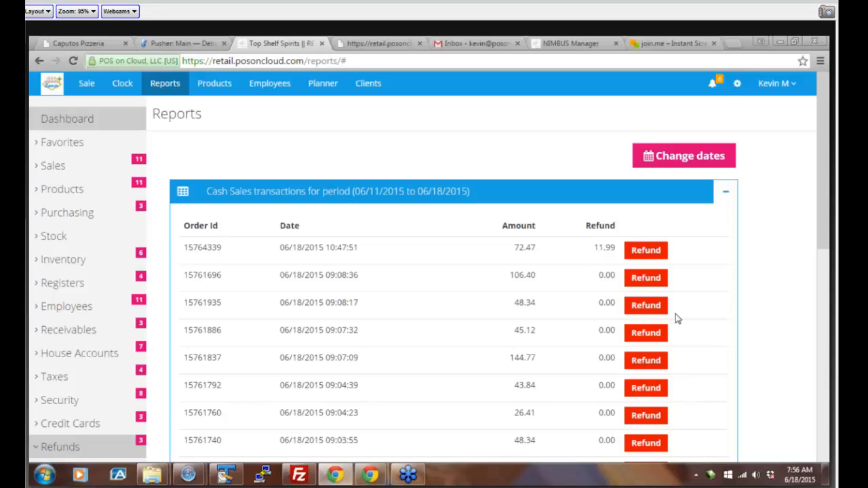
{"action": "left_click", "coordinate": [644, 279]}
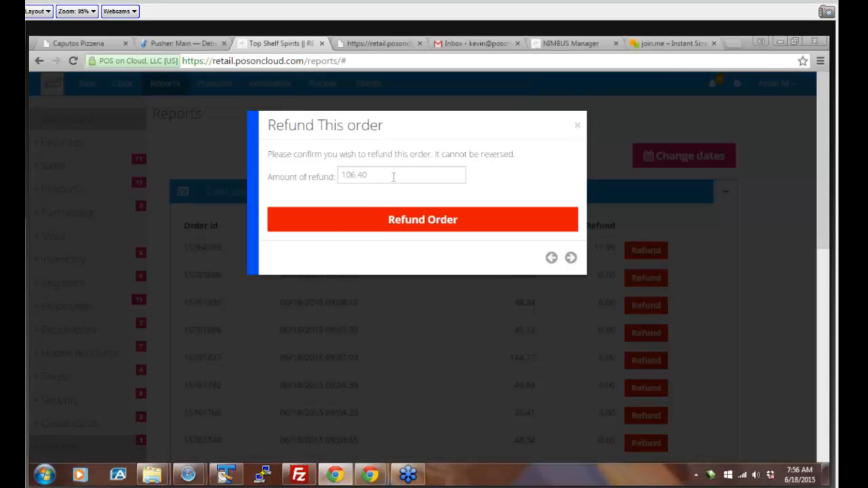
{"action": "left_click", "coordinate": [393, 176]}
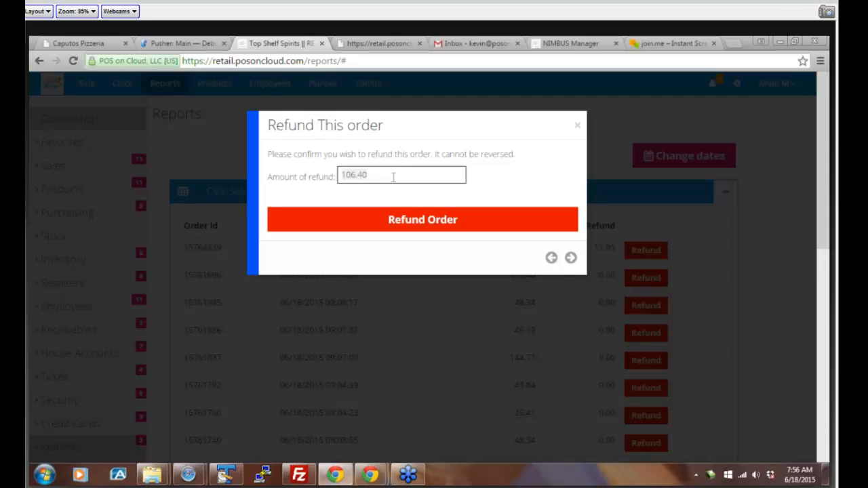
{"action": "key", "text": "ctrl+a"}
{"action": "key", "text": "BackSpace"}
{"action": "type", "text": "25.60"}
{"action": "left_click", "coordinate": [387, 227]}
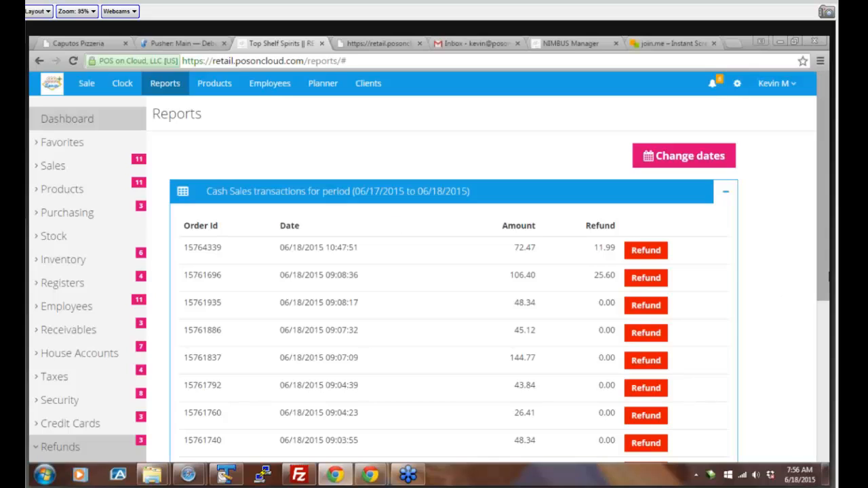
Step: Look up the Refunds Issued report for the period from 05/01/2015 to 06/18/2015
{"action": "left_click_drag", "start_coordinate": [827, 278], "coordinate": [825, 337]}
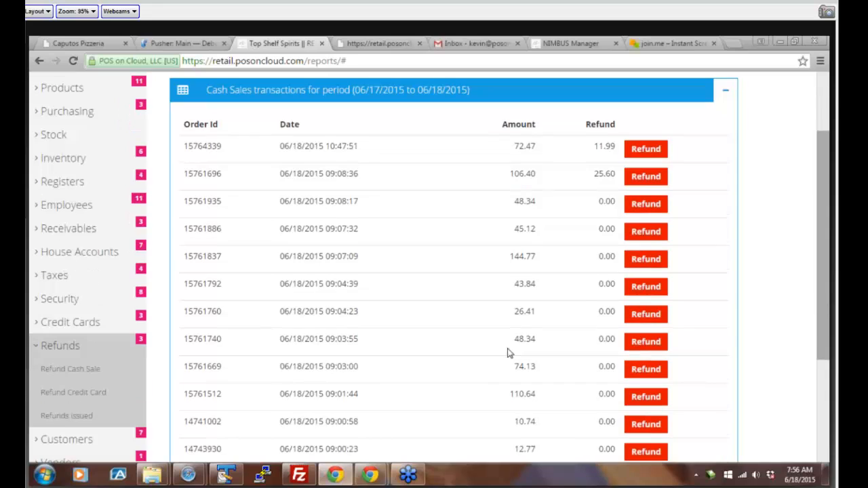
{"action": "left_click", "coordinate": [59, 415]}
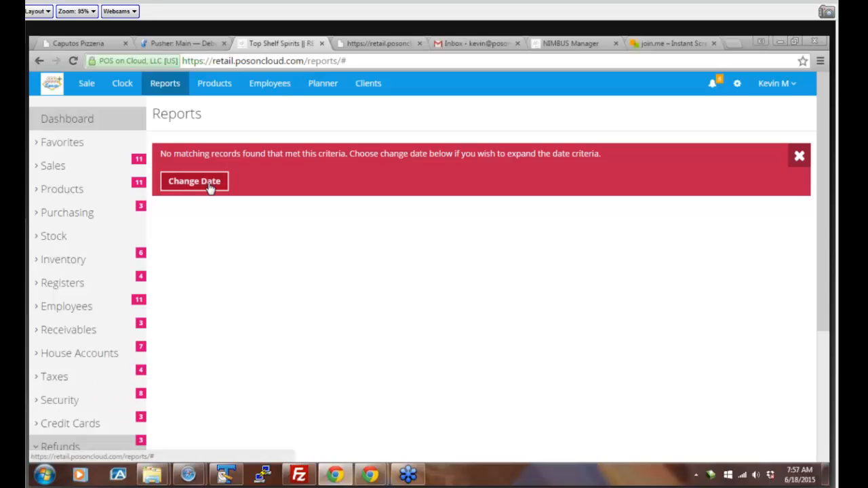
{"action": "left_click", "coordinate": [210, 188]}
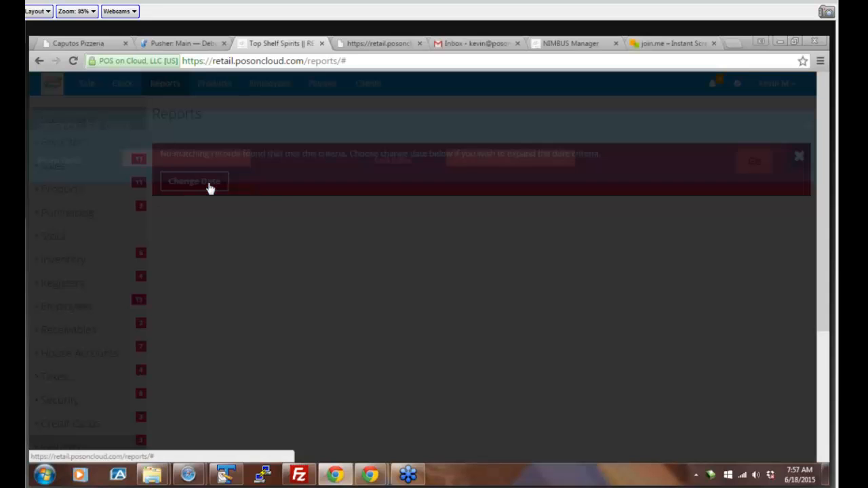
{"action": "left_click", "coordinate": [238, 161]}
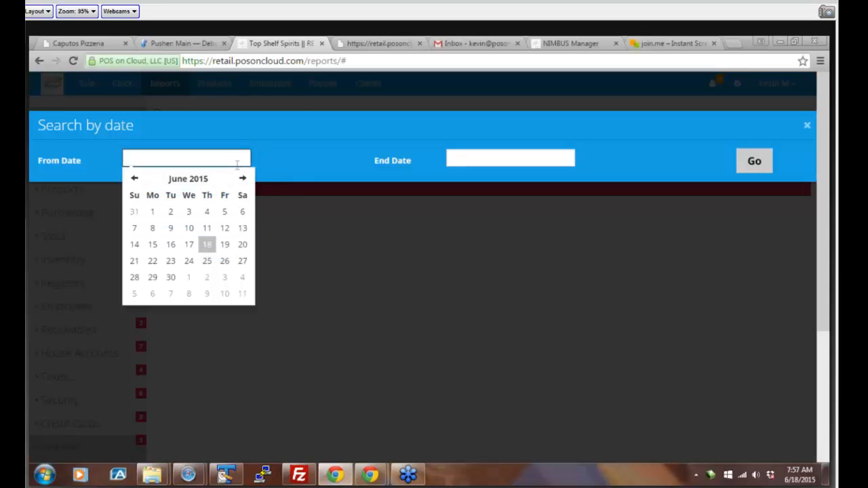
{"action": "left_click", "coordinate": [134, 178]}
{"action": "left_click", "coordinate": [225, 212]}
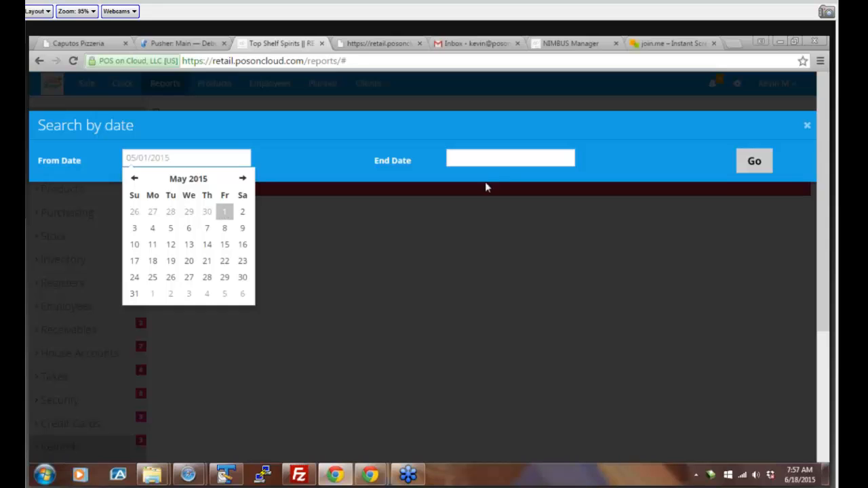
{"action": "left_click", "coordinate": [507, 164]}
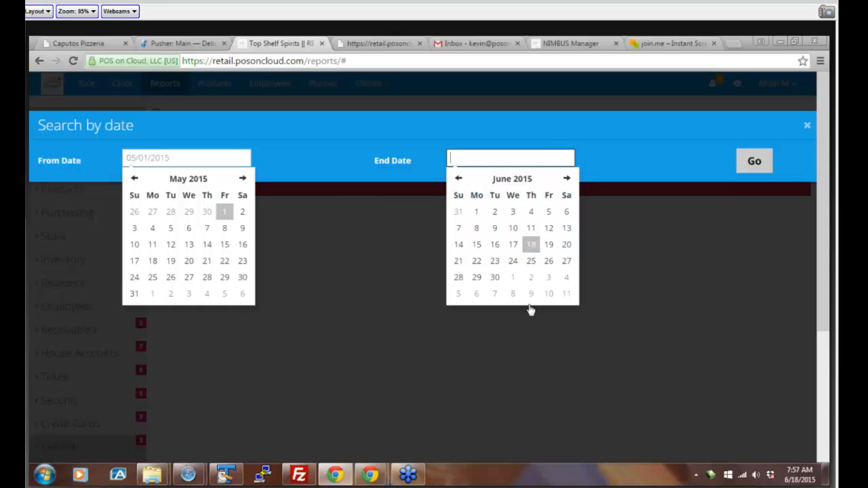
{"action": "left_click", "coordinate": [533, 244]}
{"action": "left_click", "coordinate": [749, 161]}
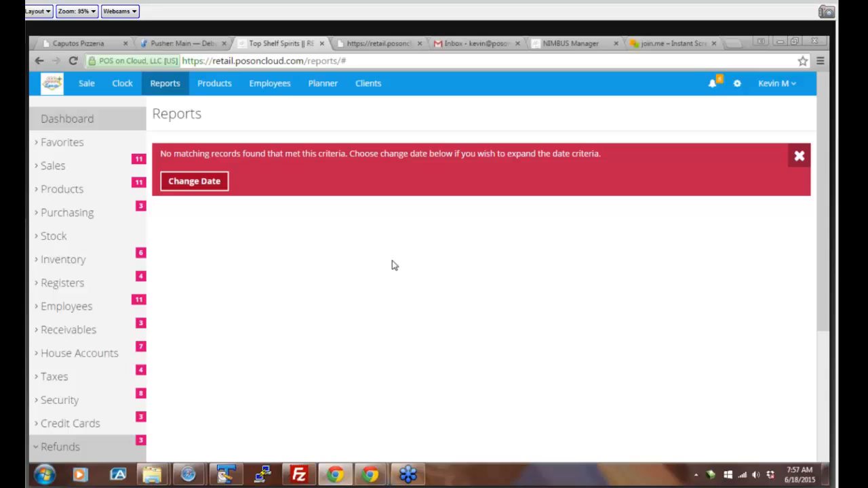
Step: Review the reports available in the Sales and Employees groups, collapsing each group again
{"action": "left_click", "coordinate": [54, 167]}
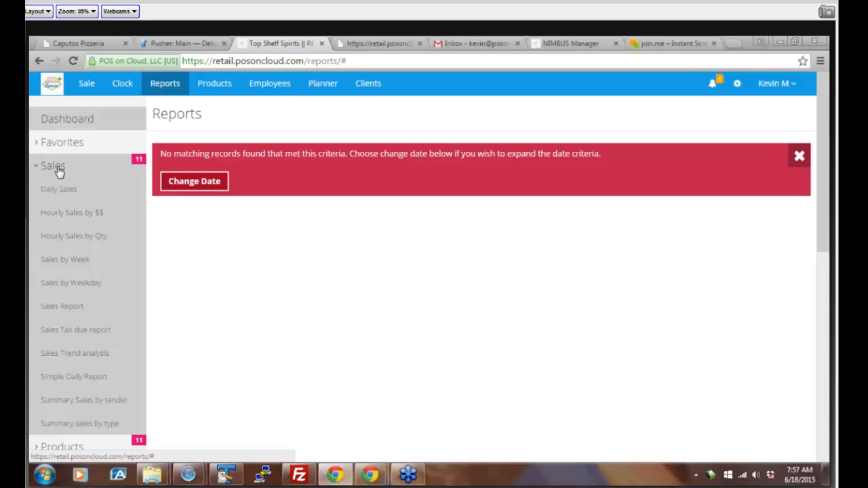
{"action": "left_click", "coordinate": [57, 170]}
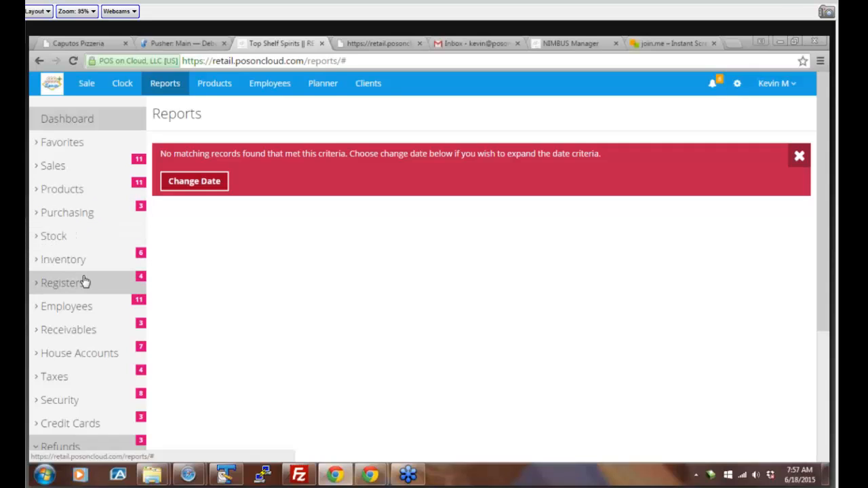
{"action": "left_click", "coordinate": [86, 305]}
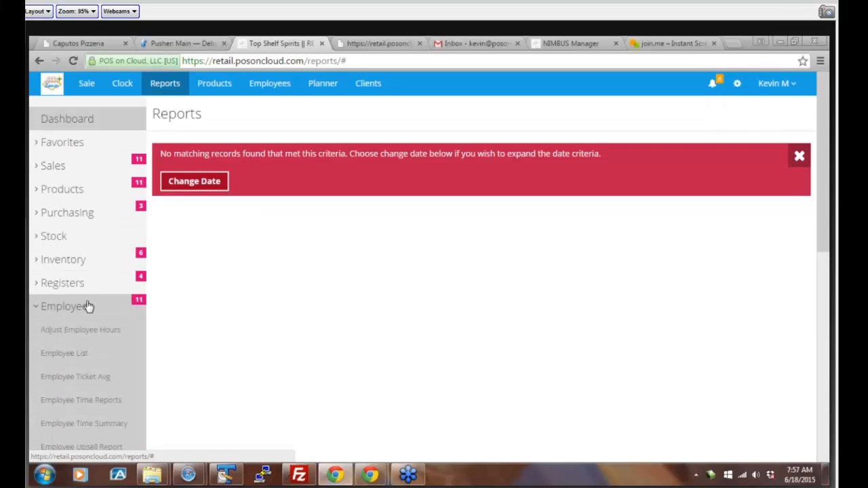
{"action": "left_click", "coordinate": [97, 307]}
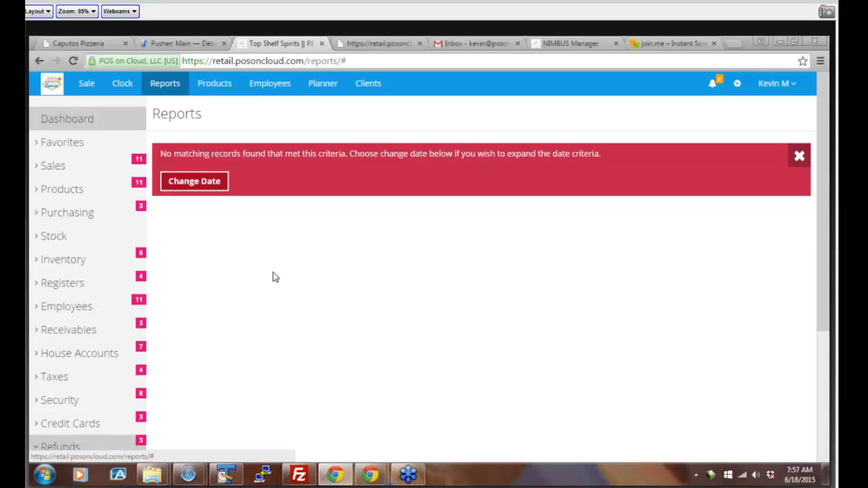
Step: View the product categories and the Units of Measure list in the product management area
{"action": "left_click", "coordinate": [207, 90]}
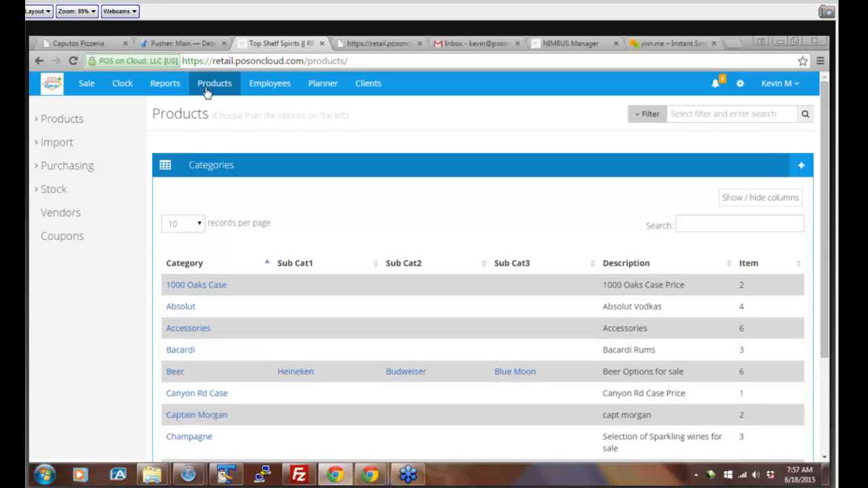
{"action": "left_click", "coordinate": [76, 120]}
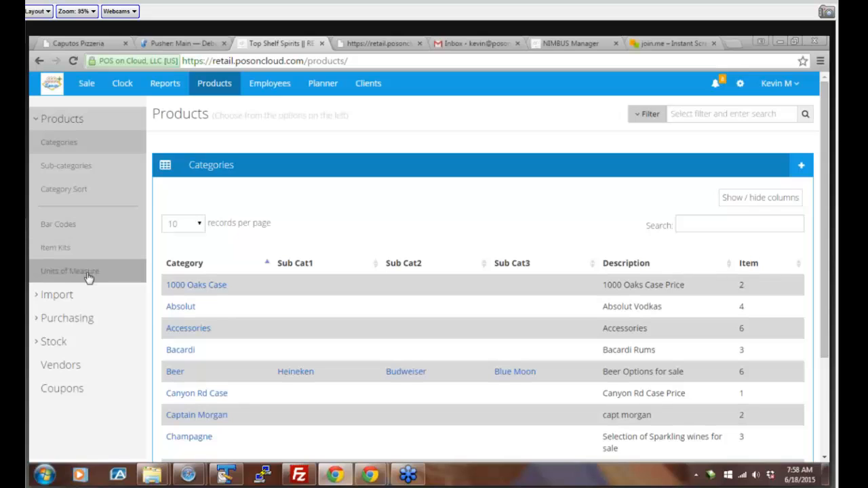
{"action": "left_click", "coordinate": [87, 273]}
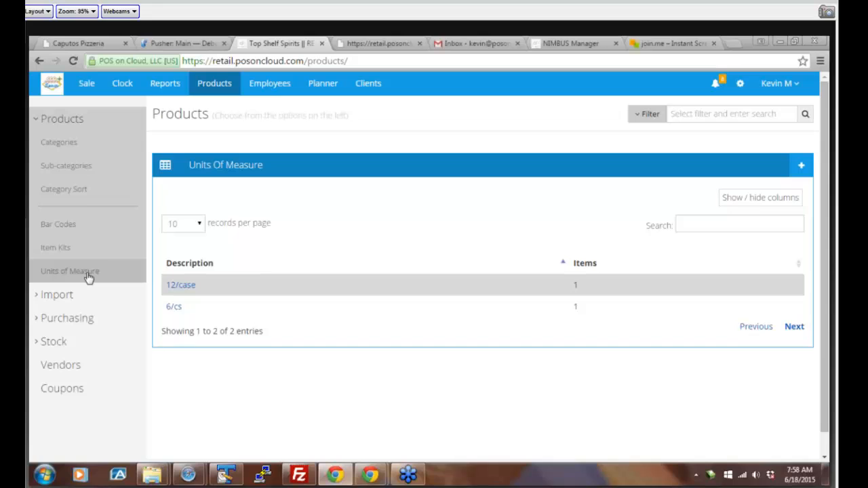
Step: Generate 10 bar code labels for Baileys in the default code 39 format
{"action": "left_click", "coordinate": [85, 225]}
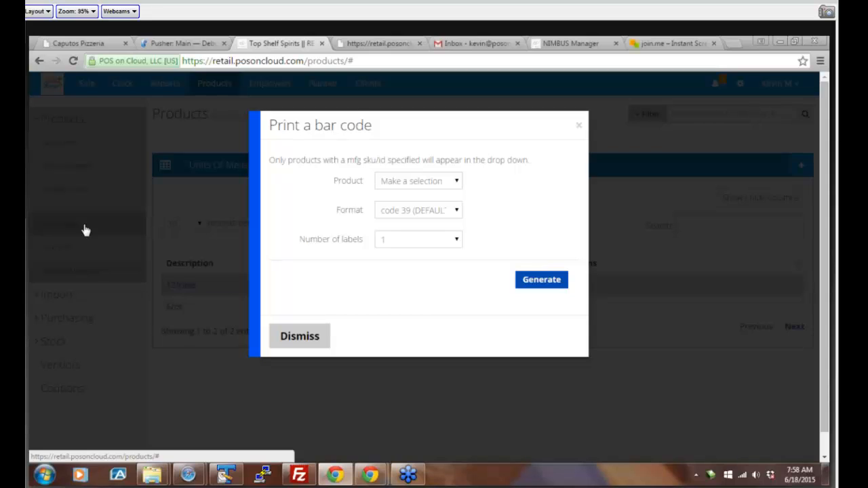
{"action": "left_click", "coordinate": [405, 183]}
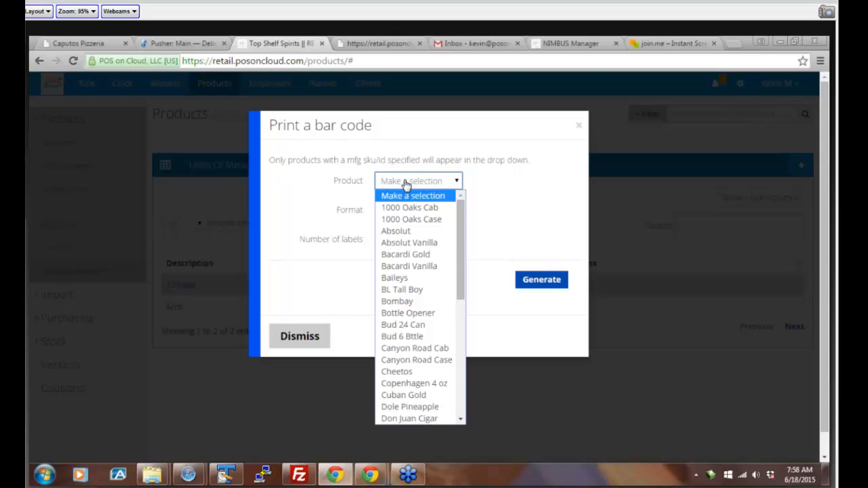
{"action": "left_click", "coordinate": [431, 281]}
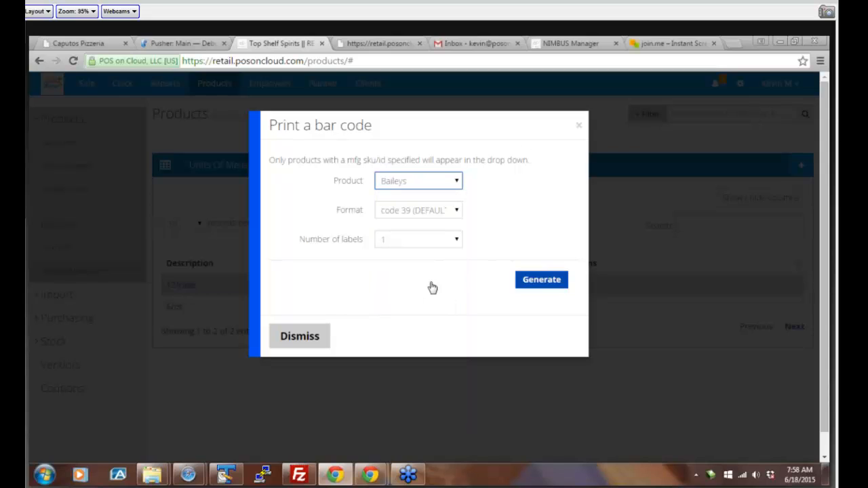
{"action": "left_click", "coordinate": [395, 212]}
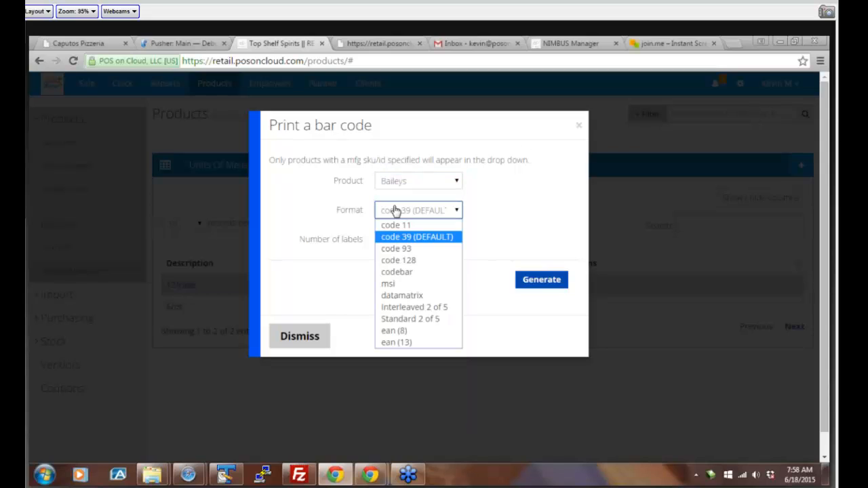
{"action": "left_click", "coordinate": [395, 212]}
{"action": "left_click", "coordinate": [393, 240]}
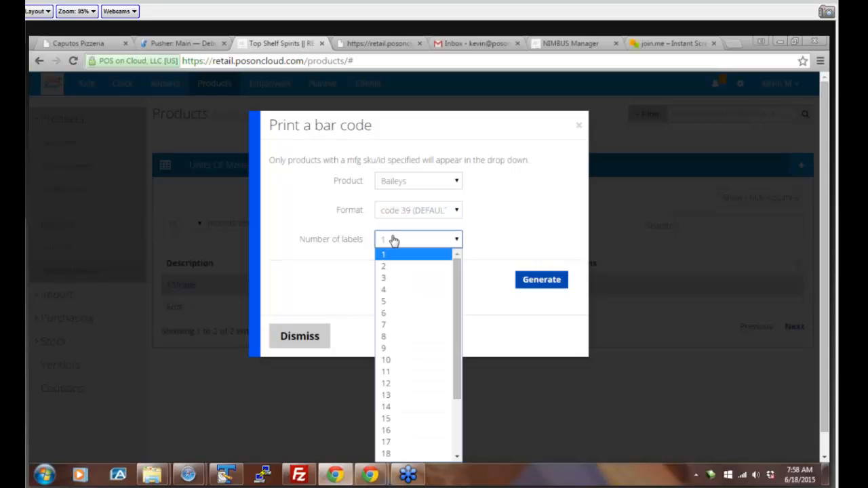
{"action": "left_click", "coordinate": [417, 361]}
{"action": "left_click", "coordinate": [535, 280]}
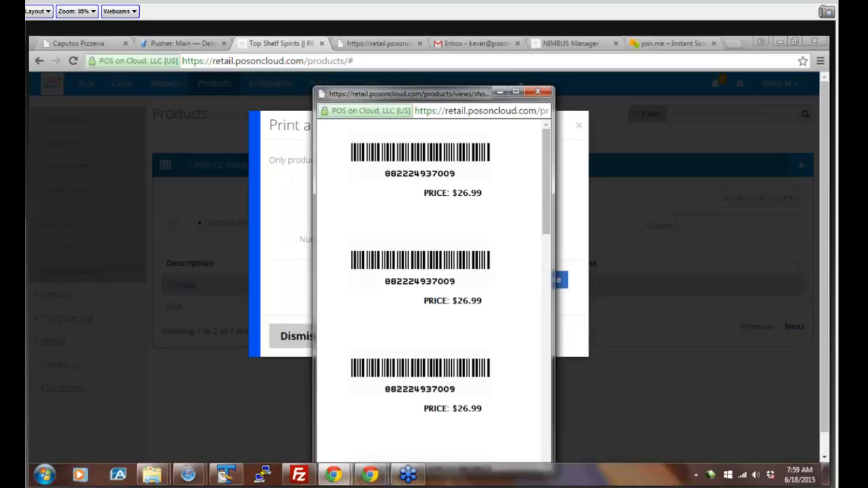
Step: Close the bar code labels and view the product sub-categories and categories lists, collapsing the Products group when done
{"action": "left_click", "coordinate": [574, 115]}
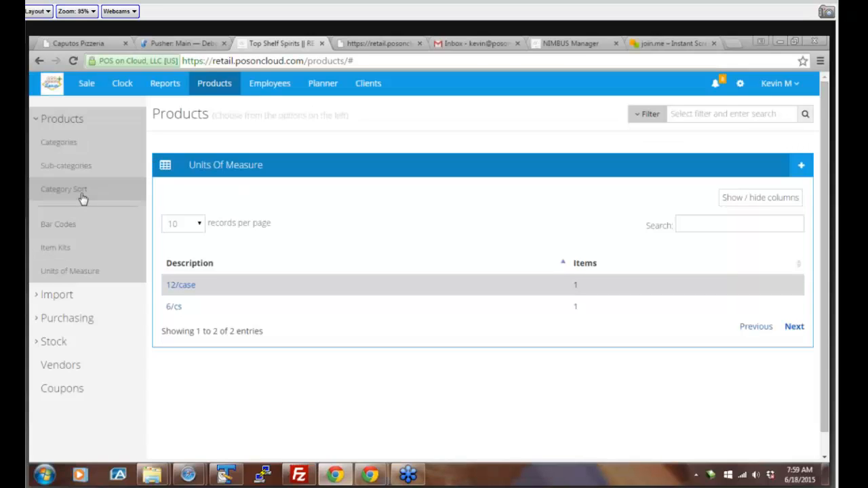
{"action": "left_click", "coordinate": [83, 191]}
{"action": "left_click", "coordinate": [78, 169]}
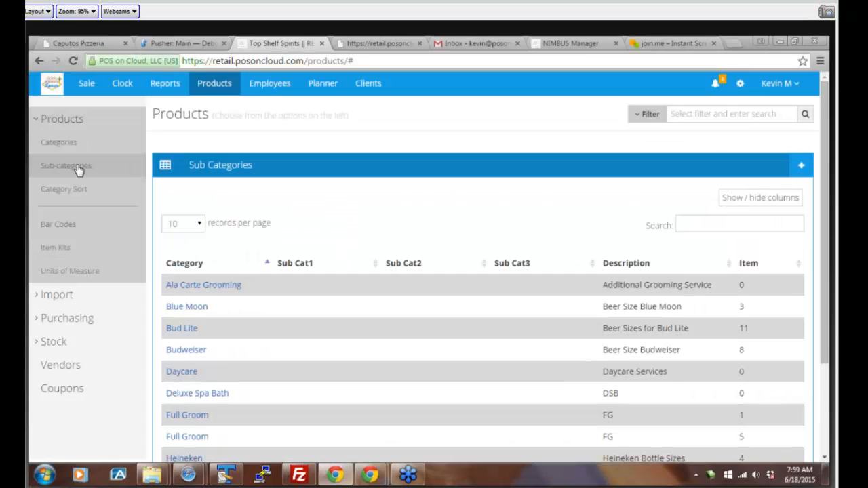
{"action": "left_click", "coordinate": [77, 145]}
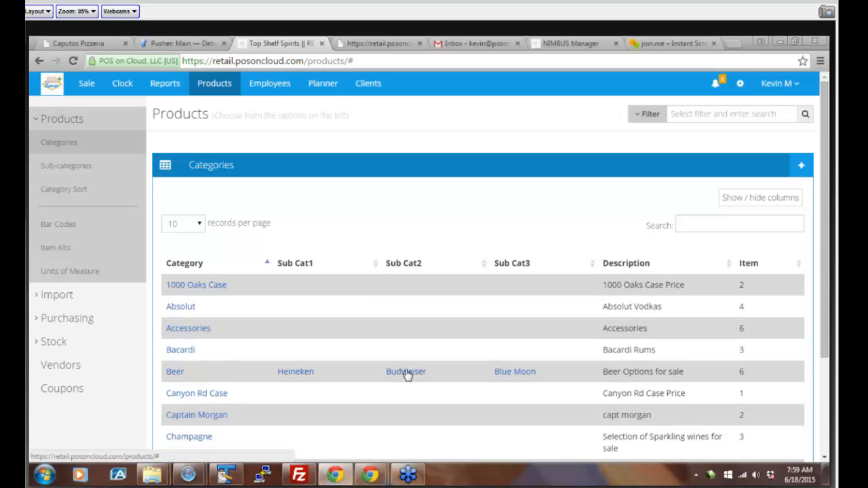
{"action": "left_click", "coordinate": [72, 129]}
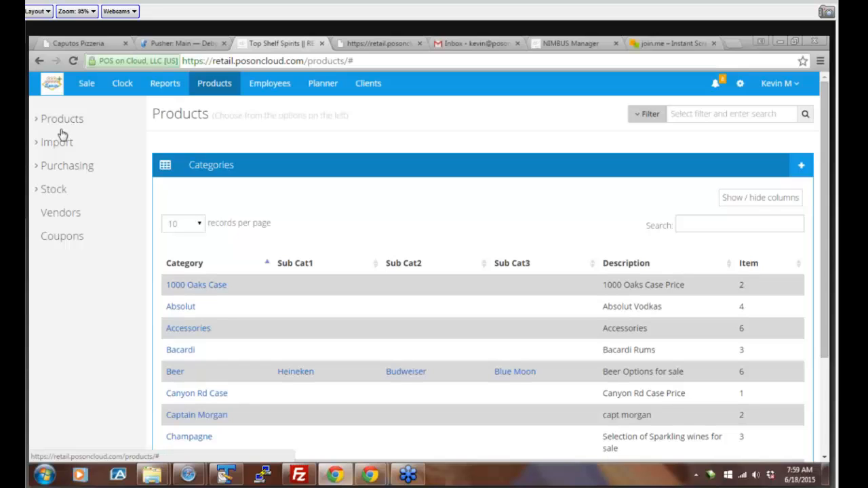
Step: Start a new purchase order and choose ABC beverage, inc. as its vendor
{"action": "left_click", "coordinate": [67, 169]}
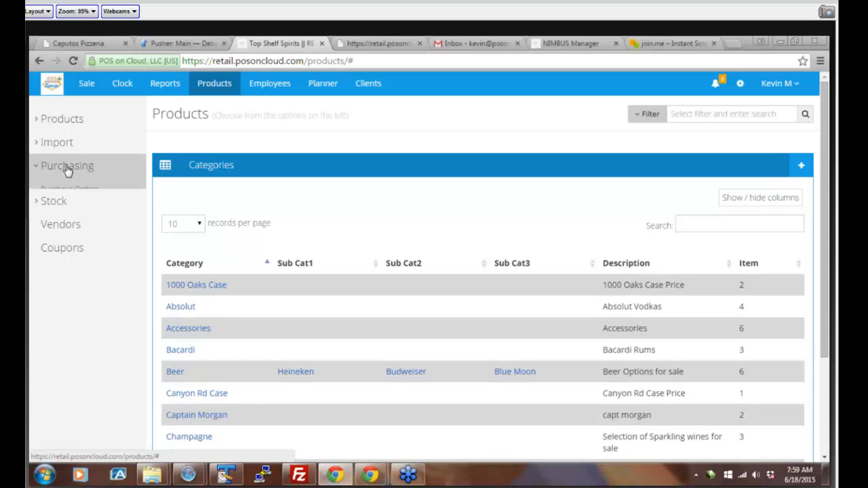
{"action": "left_click", "coordinate": [78, 190]}
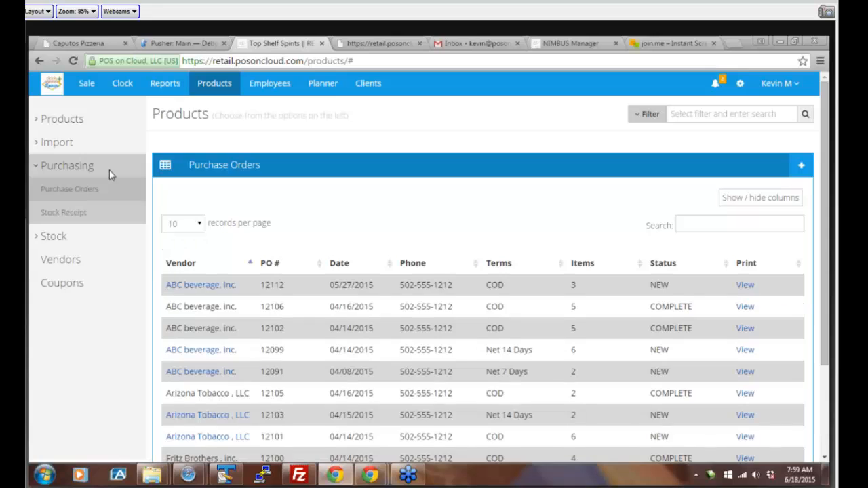
{"action": "left_click", "coordinate": [801, 169]}
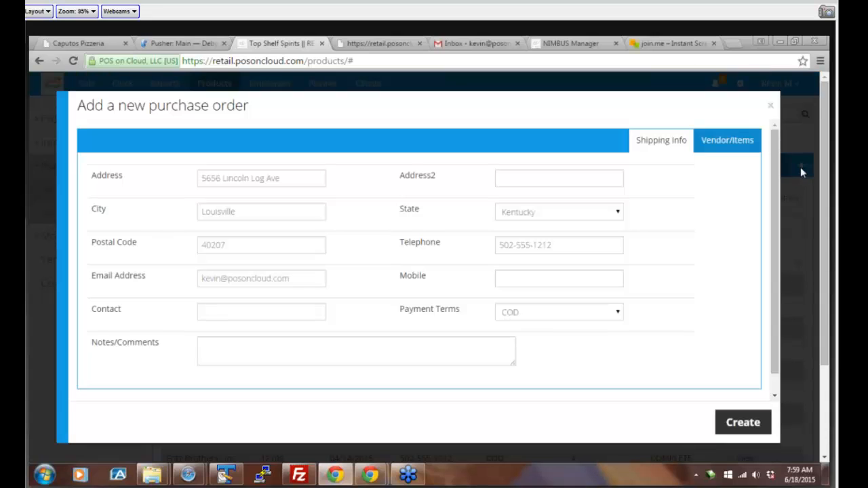
{"action": "left_click", "coordinate": [709, 139]}
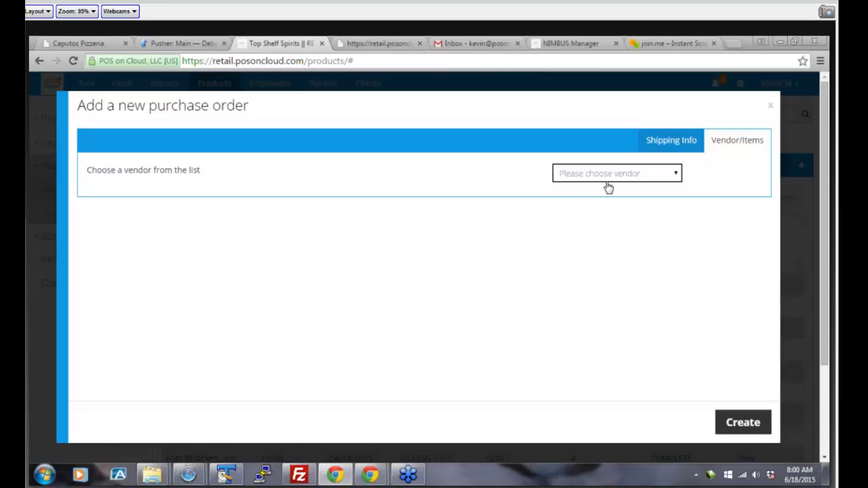
{"action": "left_click", "coordinate": [606, 179]}
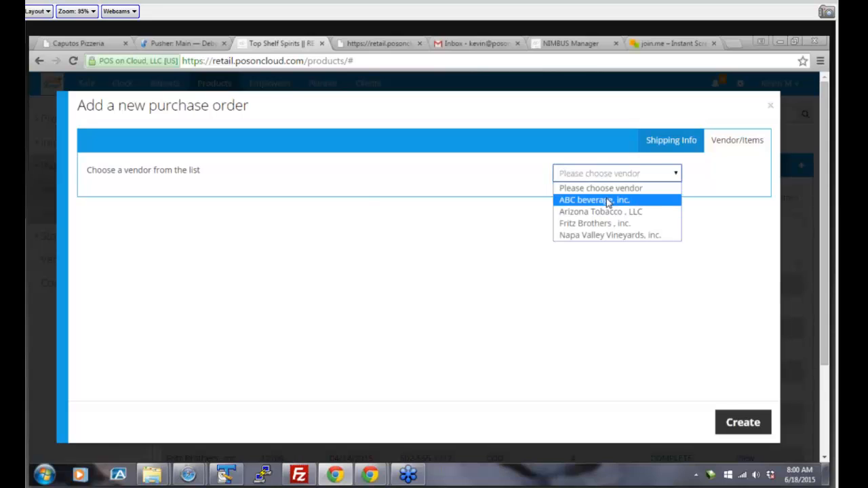
{"action": "left_click", "coordinate": [608, 200]}
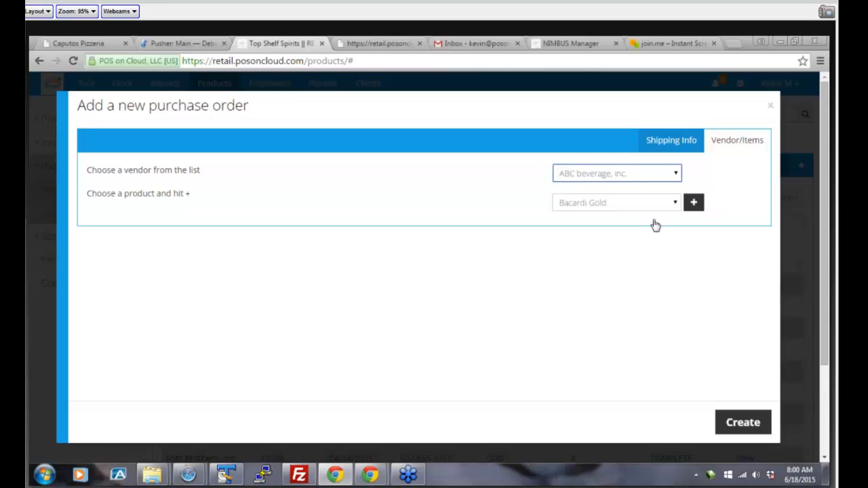
Step: Add Canyon Road Cab, Koonunga Hills Shiraz and Terrazos Malbec to the purchase order
{"action": "left_click", "coordinate": [653, 210]}
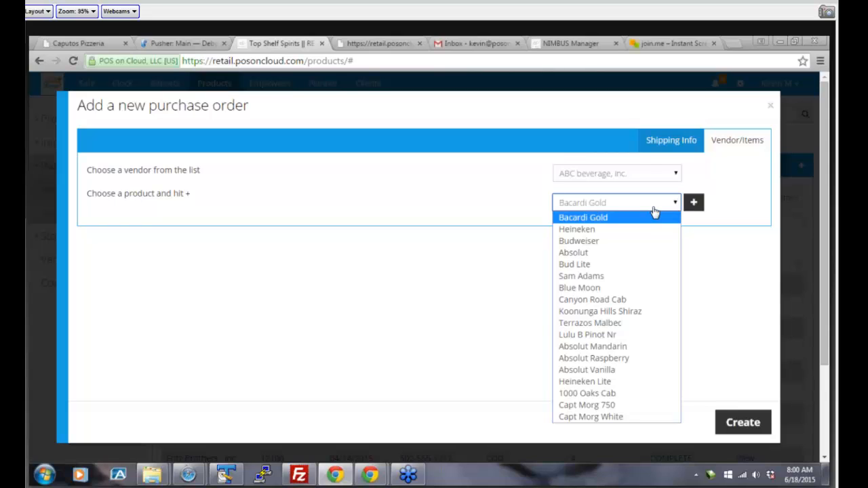
{"action": "left_click", "coordinate": [636, 300]}
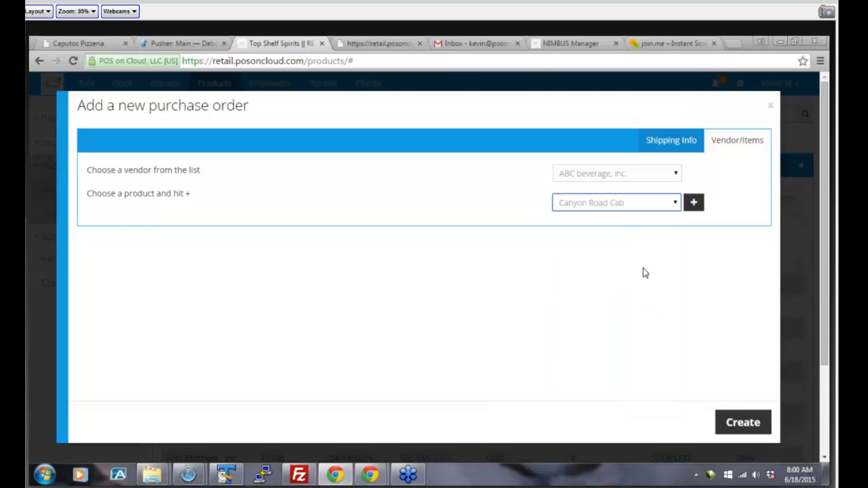
{"action": "left_click", "coordinate": [693, 202]}
{"action": "left_click", "coordinate": [649, 206]}
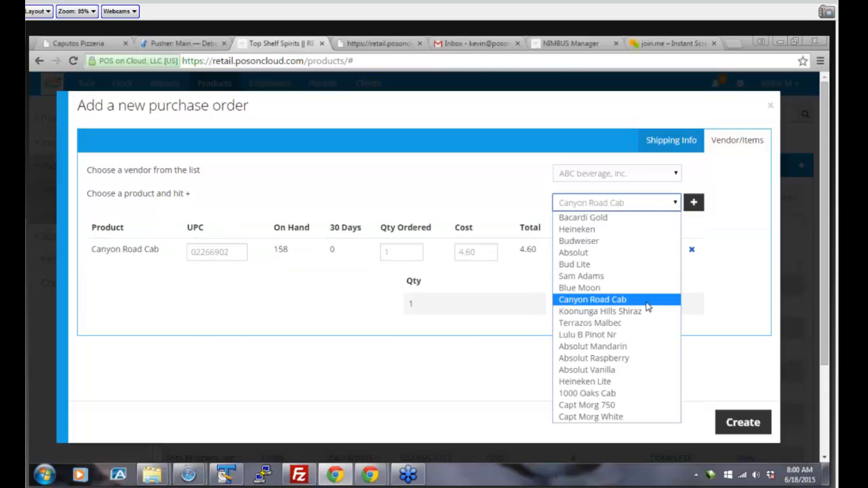
{"action": "left_click", "coordinate": [648, 311]}
{"action": "left_click", "coordinate": [694, 206]}
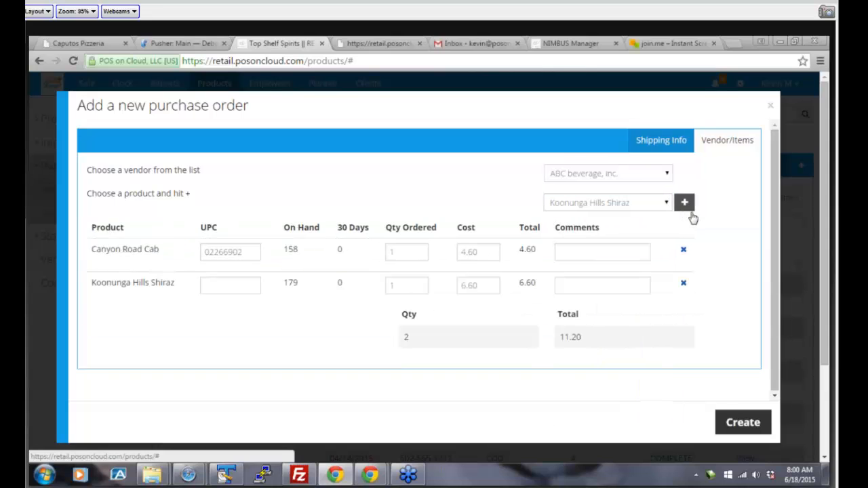
{"action": "left_click", "coordinate": [663, 204]}
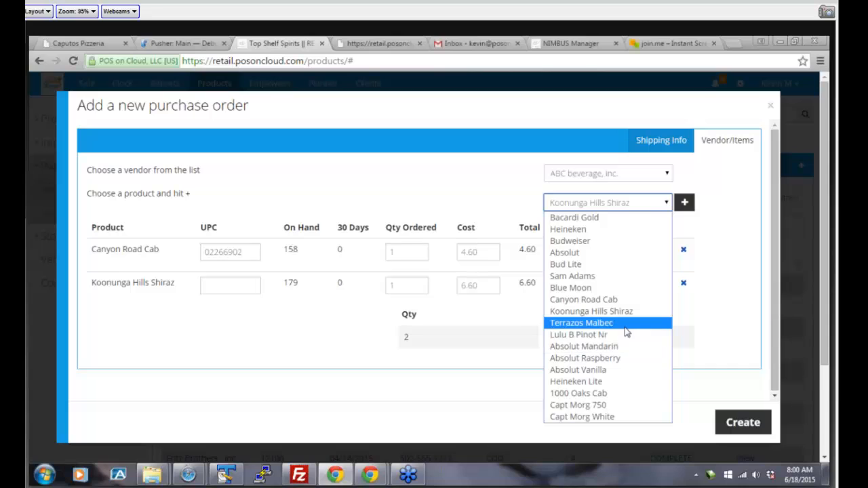
{"action": "left_click", "coordinate": [625, 325]}
{"action": "left_click", "coordinate": [685, 202]}
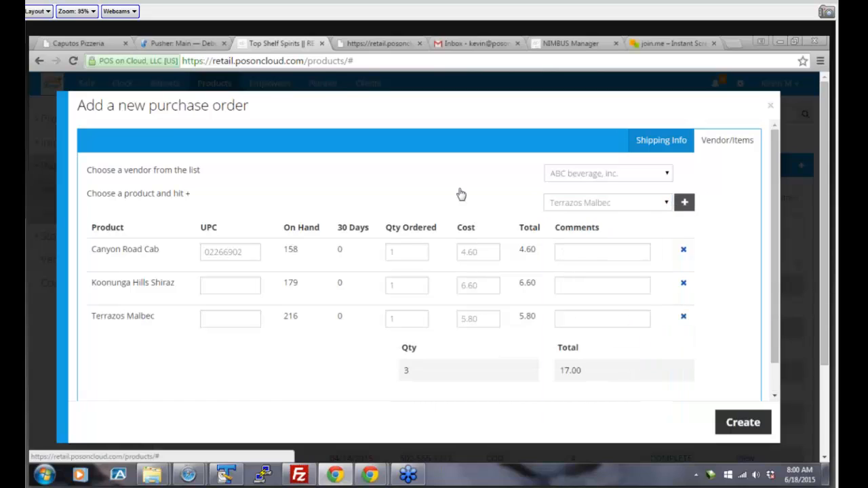
Step: Set the ordered quantities to 40 Canyon Road Cab, 50 Koonunga Hills Shiraz and 20 Terrazos Malbec, and create the purchase order
{"action": "left_click", "coordinate": [408, 248]}
{"action": "key", "text": "BackSpace"}
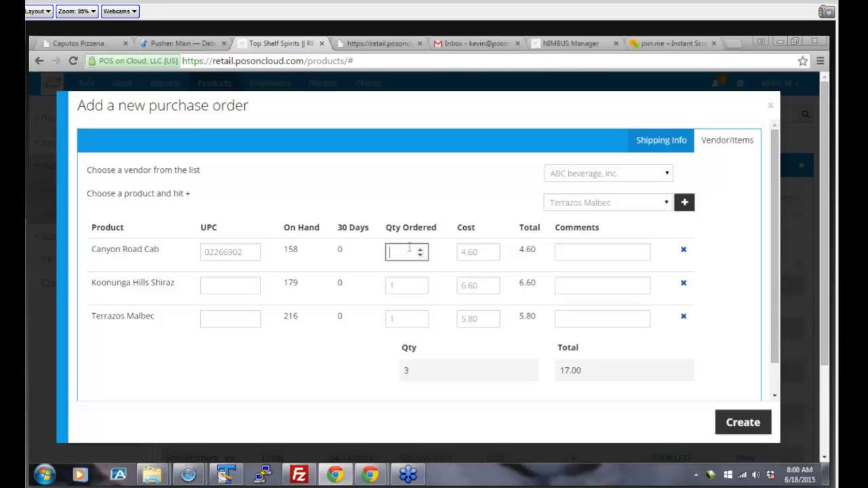
{"action": "type", "text": "40"}
{"action": "left_click", "coordinate": [406, 281]}
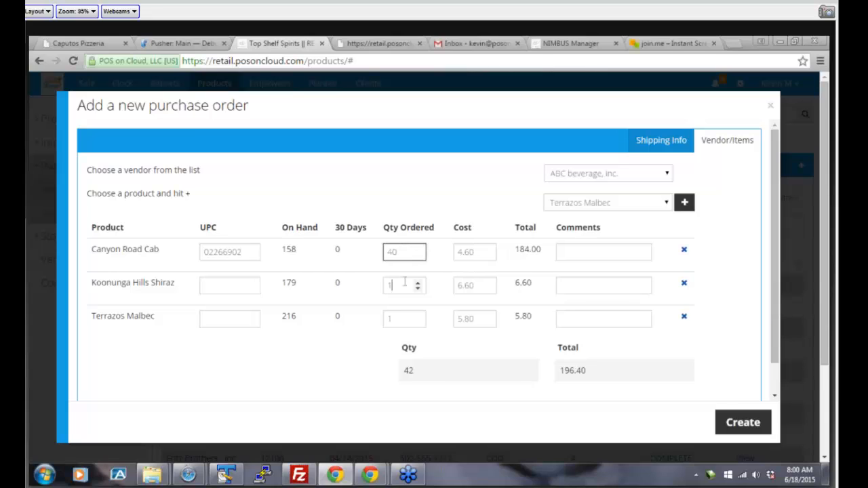
{"action": "key", "text": "BackSpace"}
{"action": "type", "text": "50"}
{"action": "left_click", "coordinate": [401, 318]}
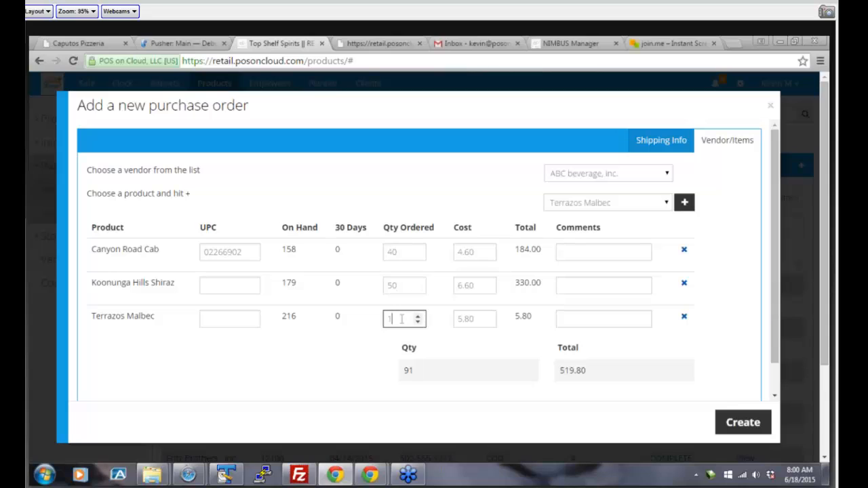
{"action": "key", "text": "BackSpace"}
{"action": "type", "text": "20"}
{"action": "left_click", "coordinate": [444, 348]}
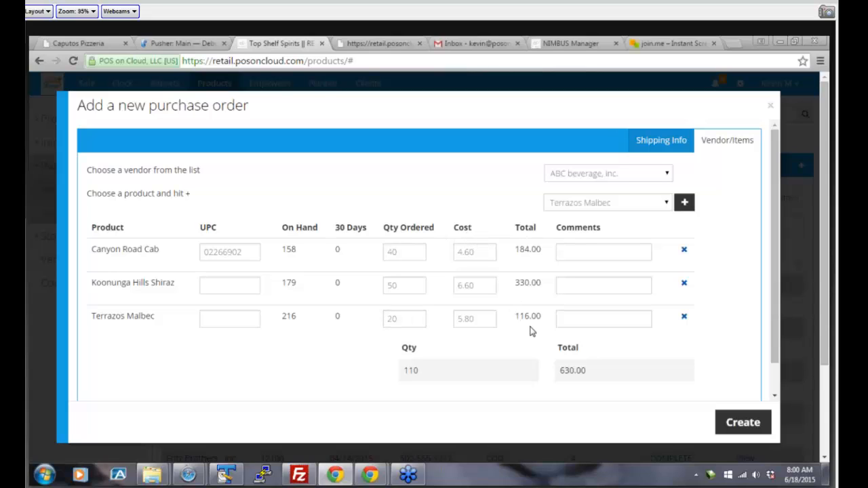
{"action": "left_click", "coordinate": [742, 423]}
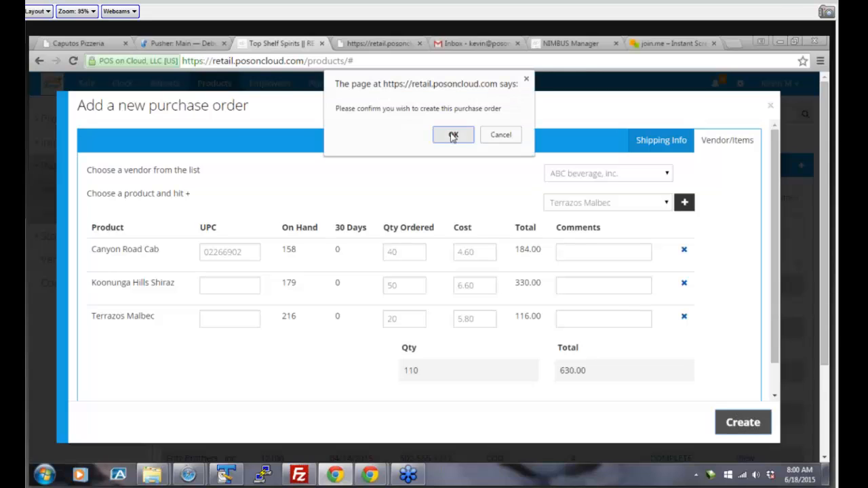
{"action": "left_click", "coordinate": [452, 135]}
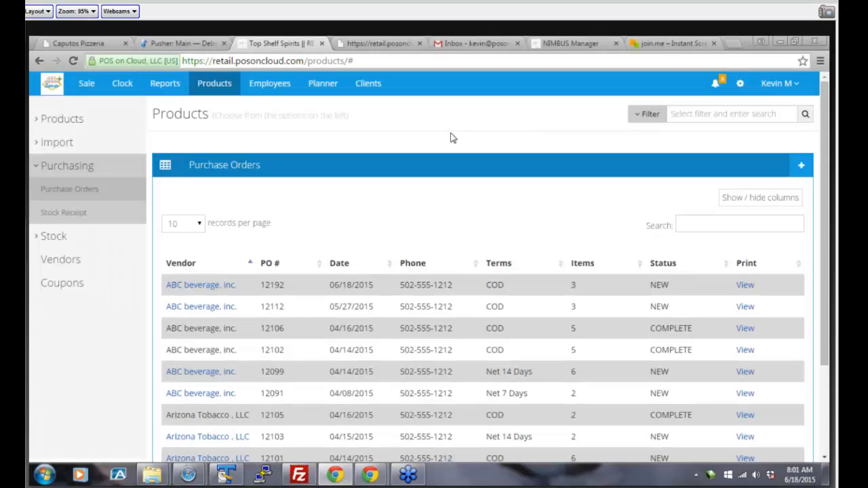
Step: Review the printable version of the new ABC beverage, inc. purchase order down to its email section, and return to the purchase orders list
{"action": "left_click", "coordinate": [744, 285]}
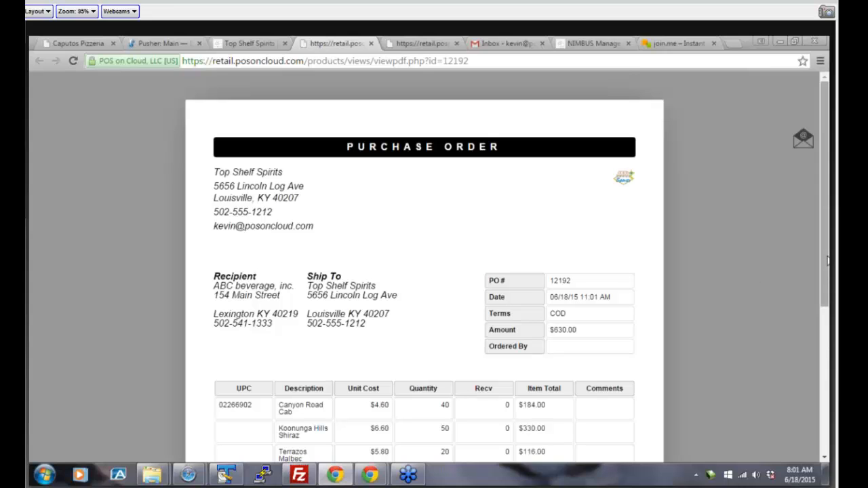
{"action": "scroll", "coordinate": [825, 320], "scroll_direction": "down", "scroll_amount": 1}
{"action": "scroll", "coordinate": [824, 320], "scroll_direction": "down", "scroll_amount": 3}
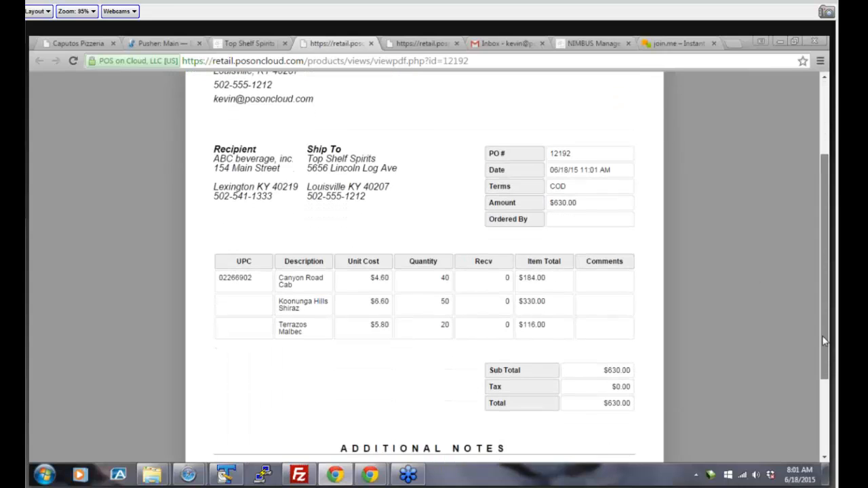
{"action": "scroll", "coordinate": [818, 372], "scroll_direction": "down", "scroll_amount": 1}
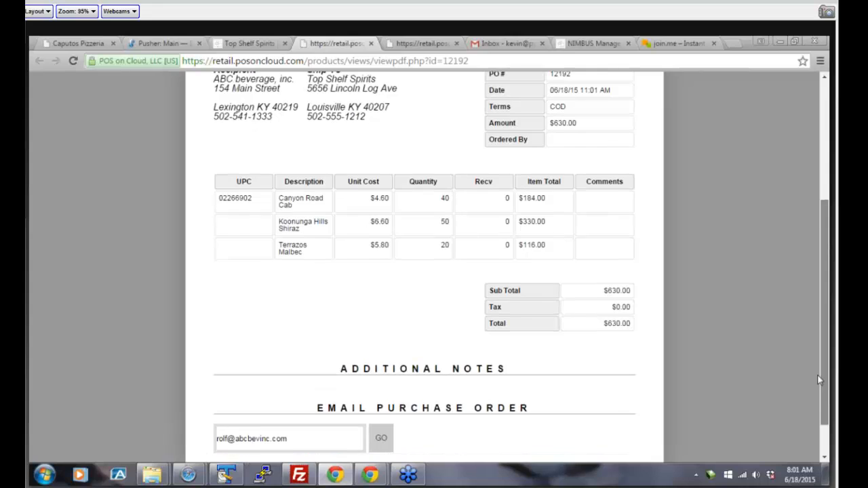
{"action": "scroll", "coordinate": [813, 365], "scroll_direction": "up", "scroll_amount": 1}
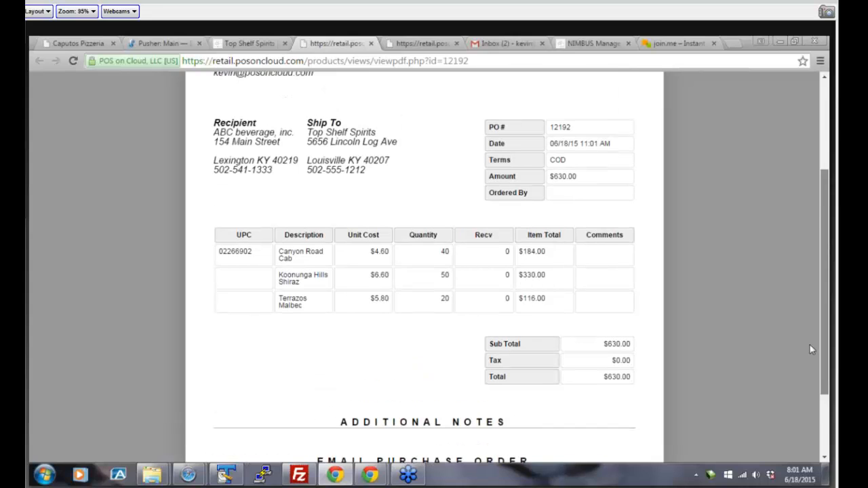
{"action": "scroll", "coordinate": [812, 349], "scroll_direction": "down", "scroll_amount": 2}
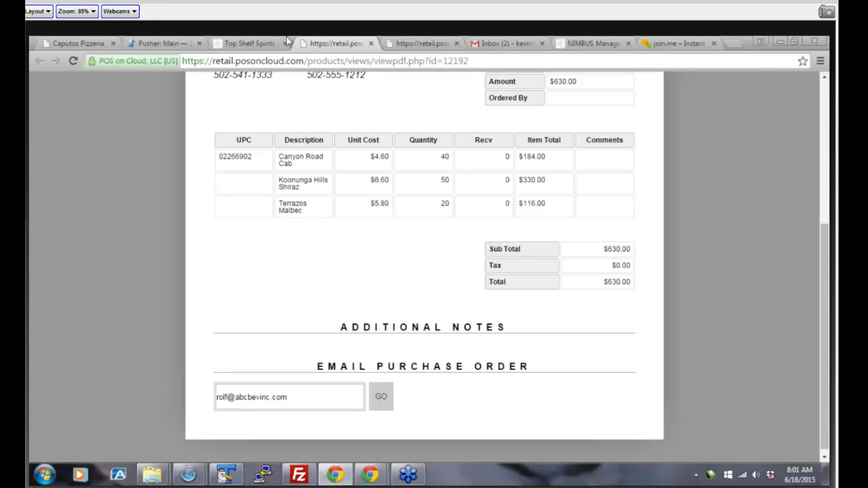
{"action": "left_click", "coordinate": [250, 42]}
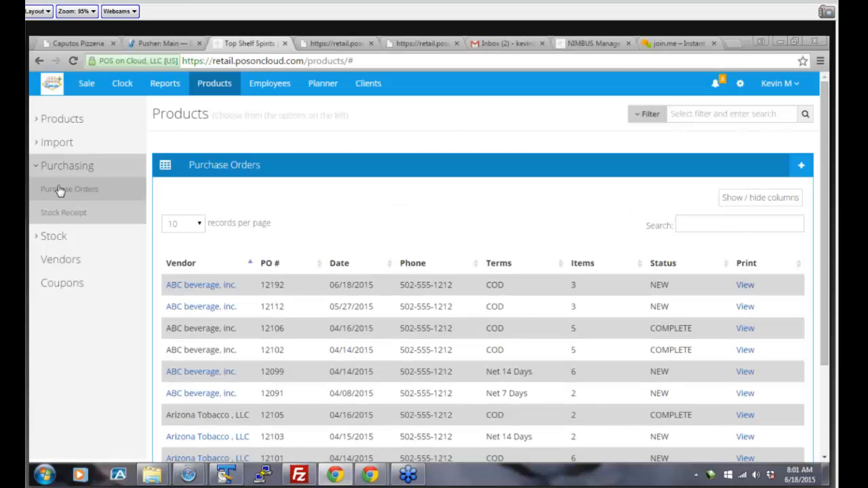
Step: Open the stock receipt for the ABC beverage, inc. order dated 06/18/2015 and set the received quantity of Terrazos Malbec to 15
{"action": "left_click", "coordinate": [62, 212]}
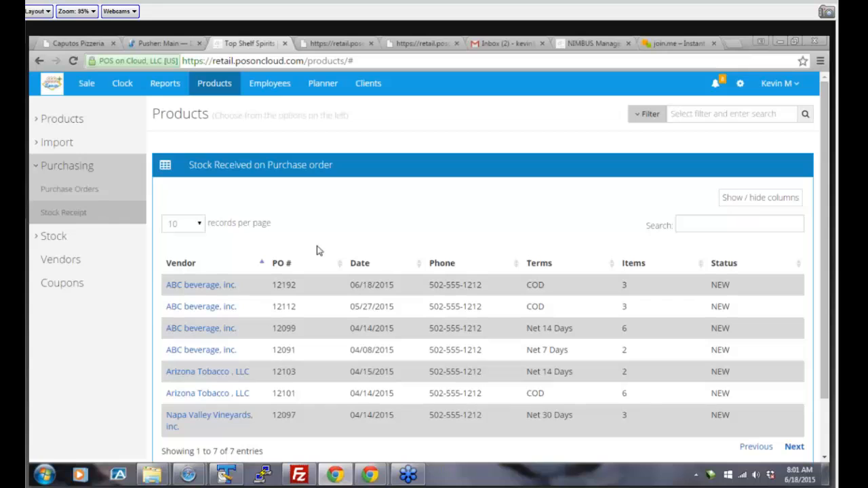
{"action": "left_click", "coordinate": [214, 289]}
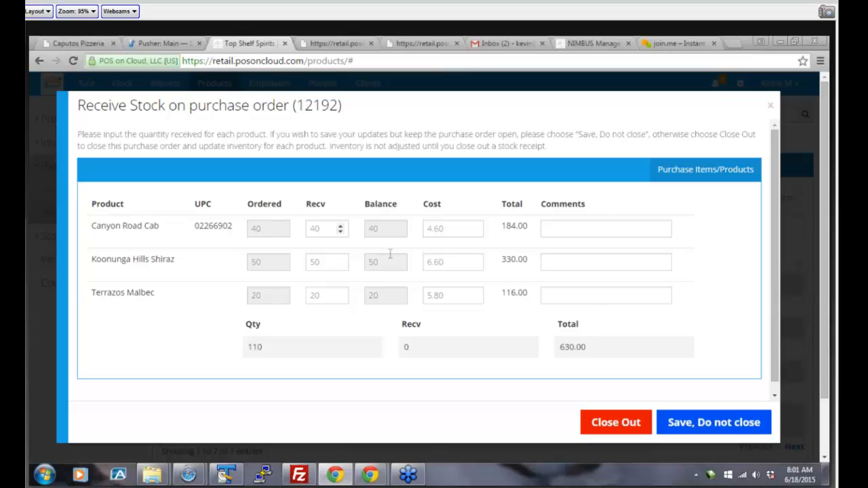
{"action": "left_click", "coordinate": [326, 295]}
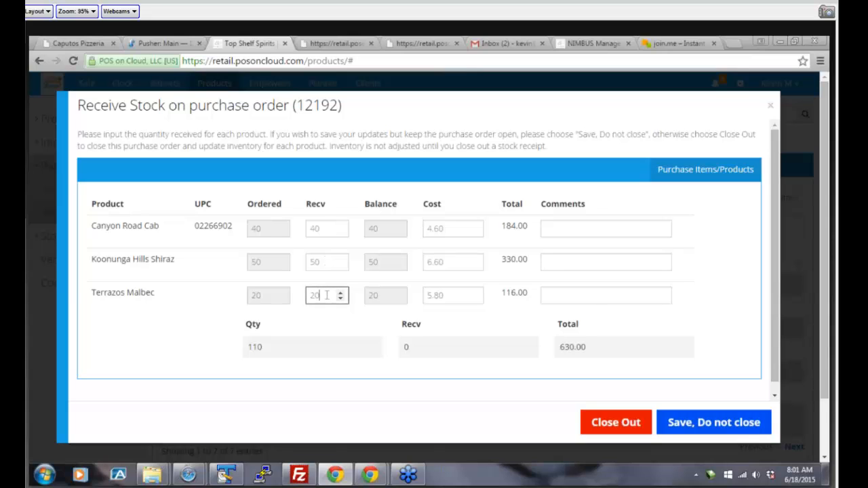
{"action": "key", "text": "BackSpace"}
{"action": "key", "text": "BackSpace"}
{"action": "type", "text": "15"}
{"action": "left_click", "coordinate": [318, 325]}
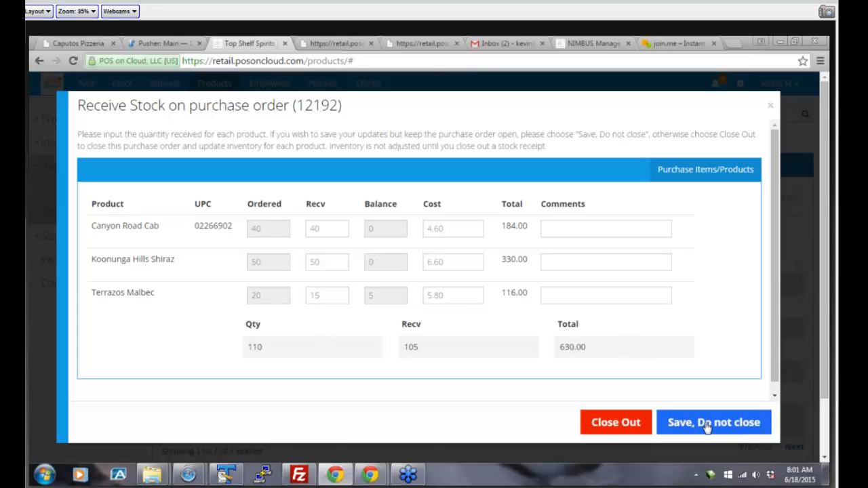
Step: Close out the purchase order to process its stock receipt, and collapse the Purchasing group
{"action": "left_click", "coordinate": [614, 431]}
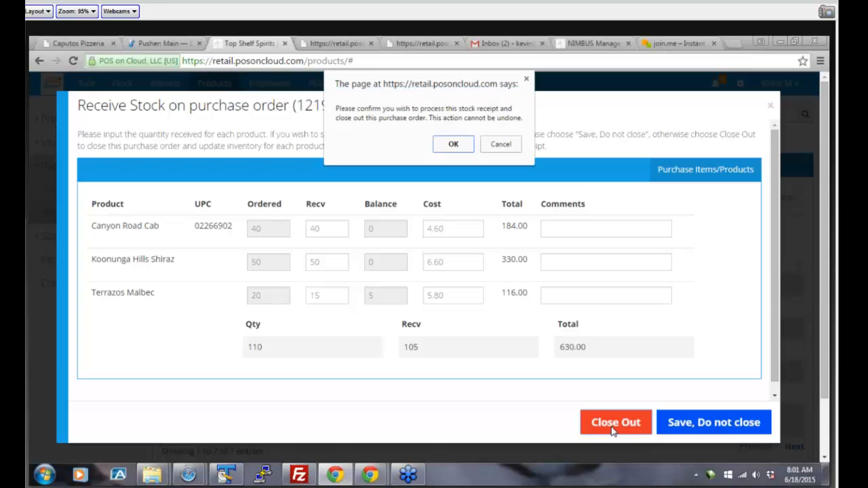
{"action": "left_click", "coordinate": [454, 143]}
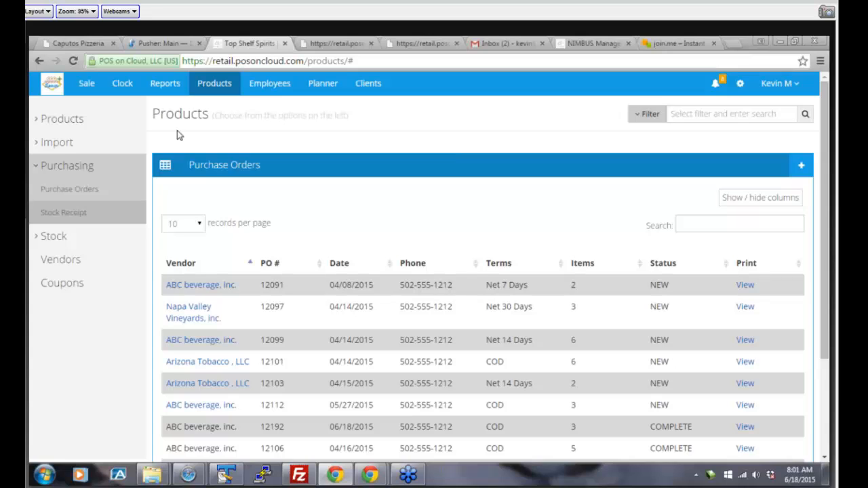
{"action": "left_click", "coordinate": [84, 175]}
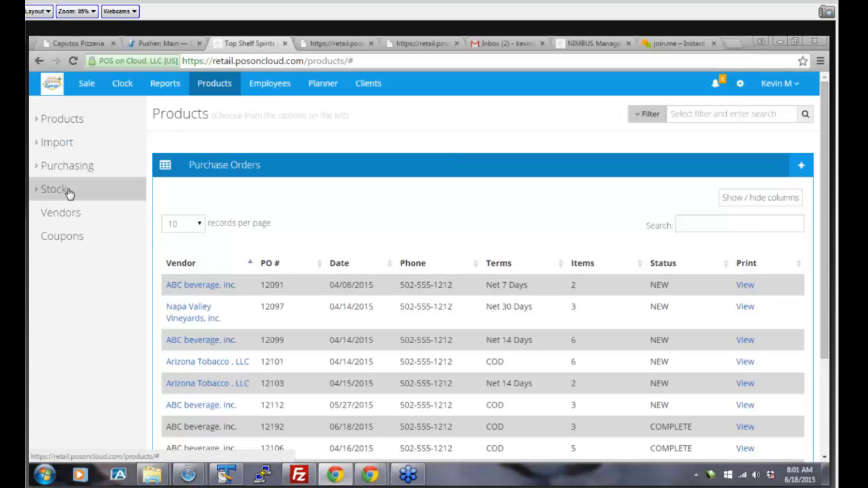
Step: Start a new stock transfer with the reference "Two cases absolut" from Top Shelf Spirits to Caputos Pizzeria
{"action": "left_click", "coordinate": [68, 194]}
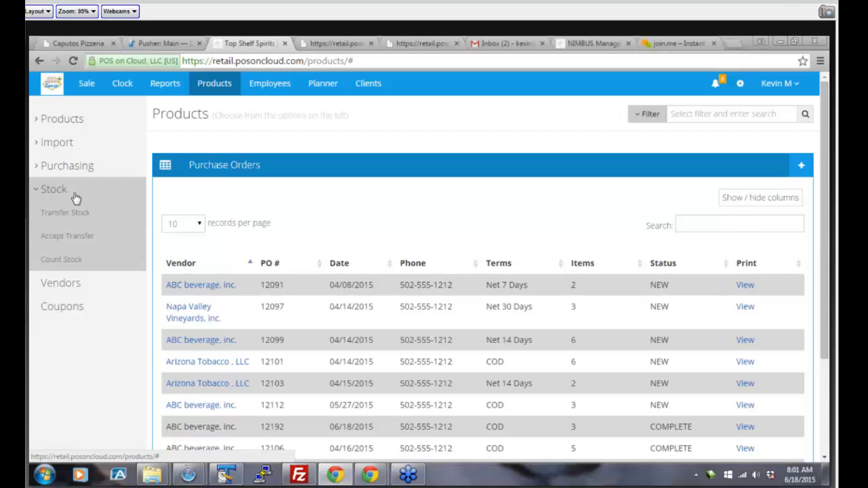
{"action": "left_click", "coordinate": [85, 213]}
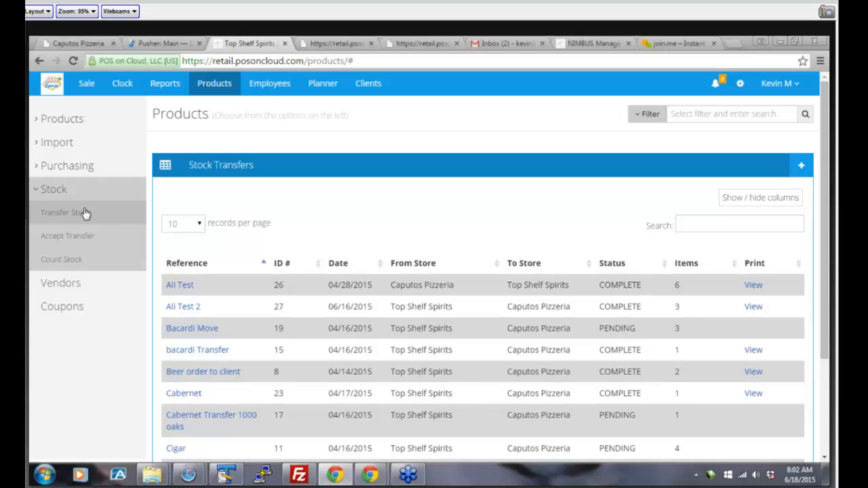
{"action": "left_click", "coordinate": [799, 166]}
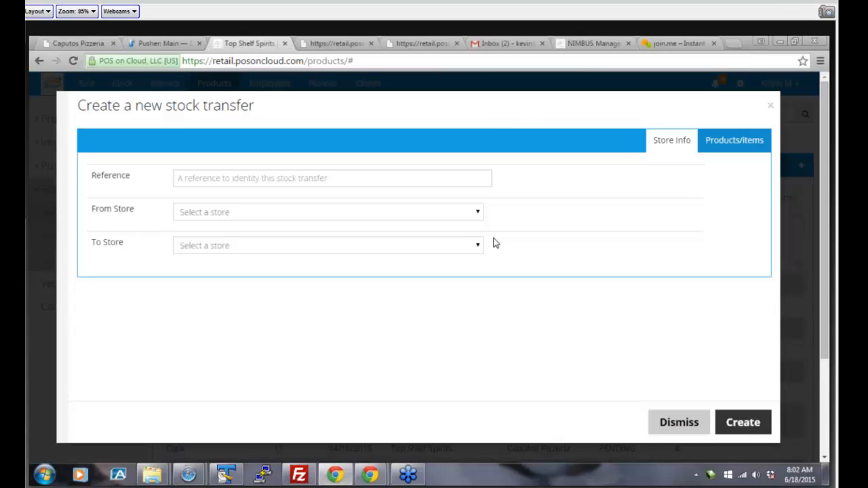
{"action": "left_click", "coordinate": [385, 181]}
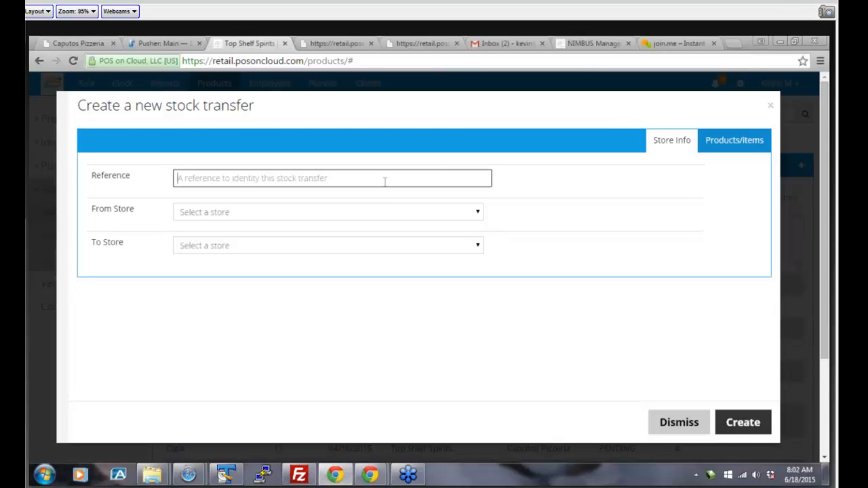
{"action": "type", "text": "Two"}
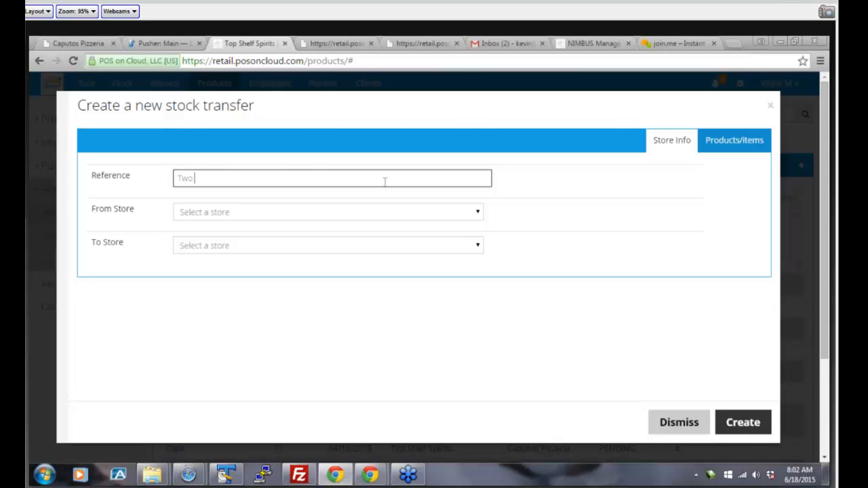
{"action": "type", "text": " cases absolut"}
{"action": "left_click", "coordinate": [354, 213]}
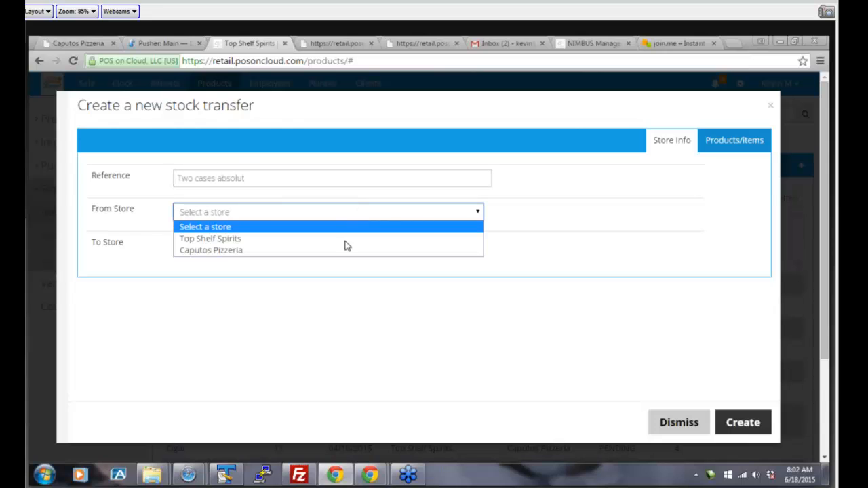
{"action": "left_click", "coordinate": [344, 242]}
{"action": "left_click", "coordinate": [321, 245]}
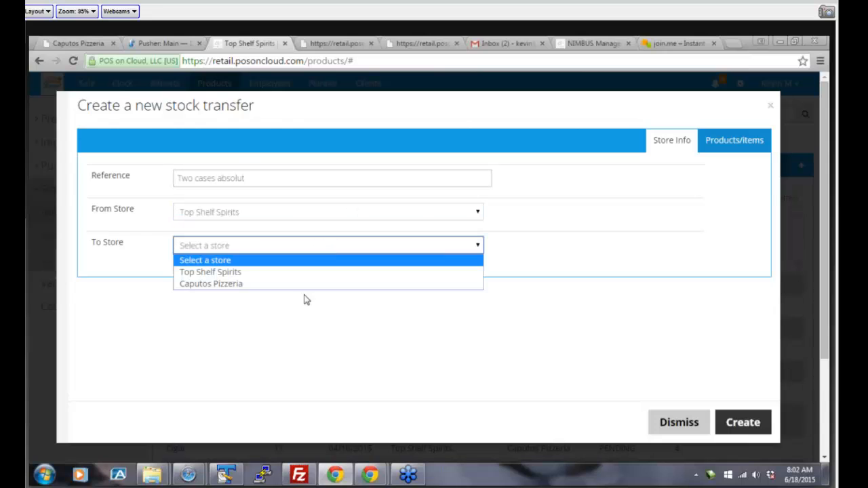
{"action": "left_click", "coordinate": [306, 284]}
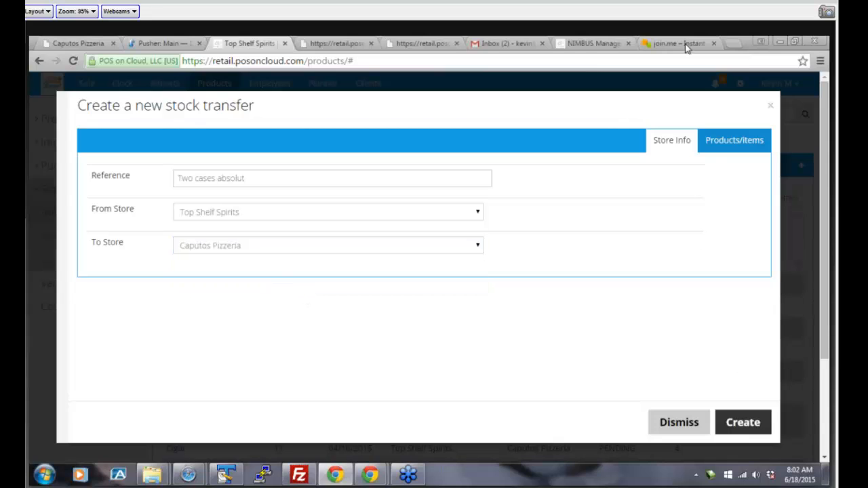
Step: Add all products of the Absolut category to the stock transfer
{"action": "left_click", "coordinate": [723, 145]}
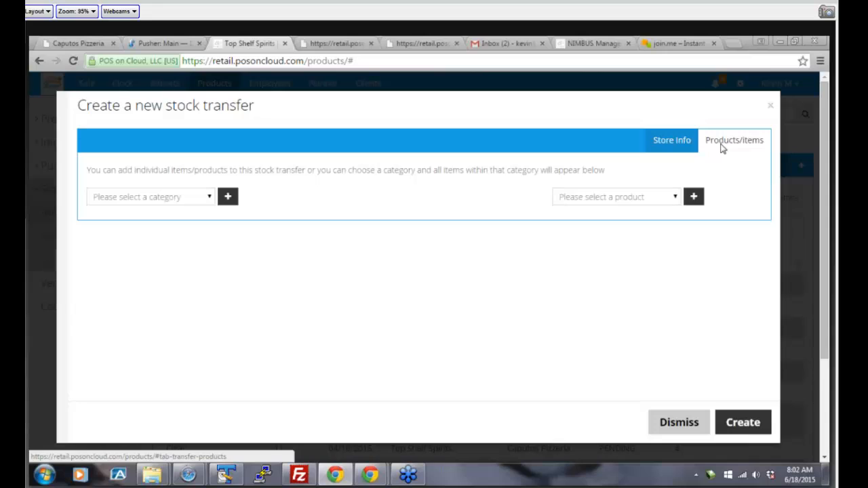
{"action": "left_click", "coordinate": [202, 198]}
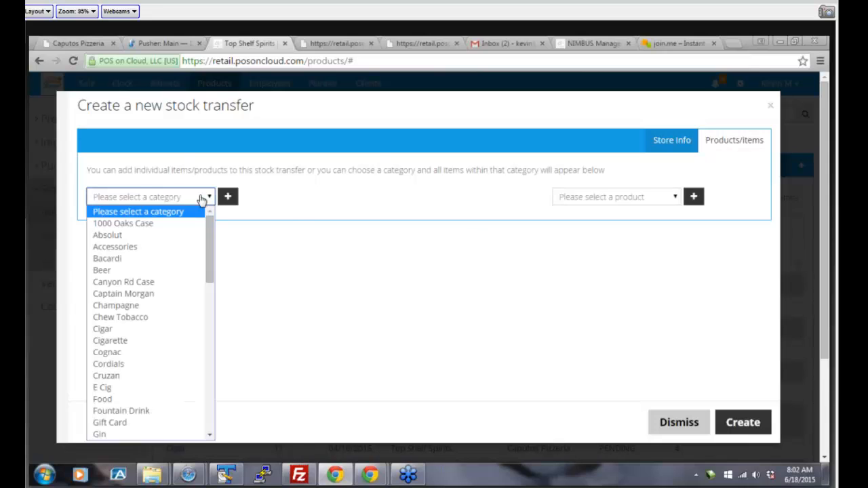
{"action": "left_click", "coordinate": [190, 234]}
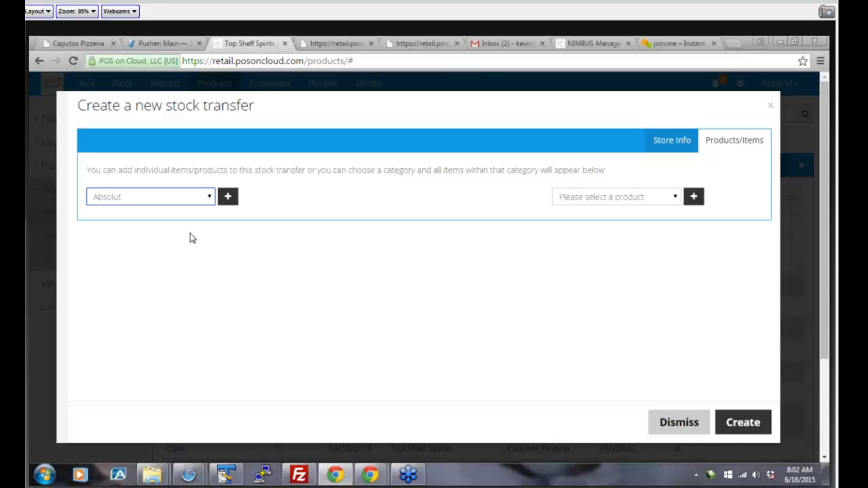
{"action": "left_click", "coordinate": [228, 196]}
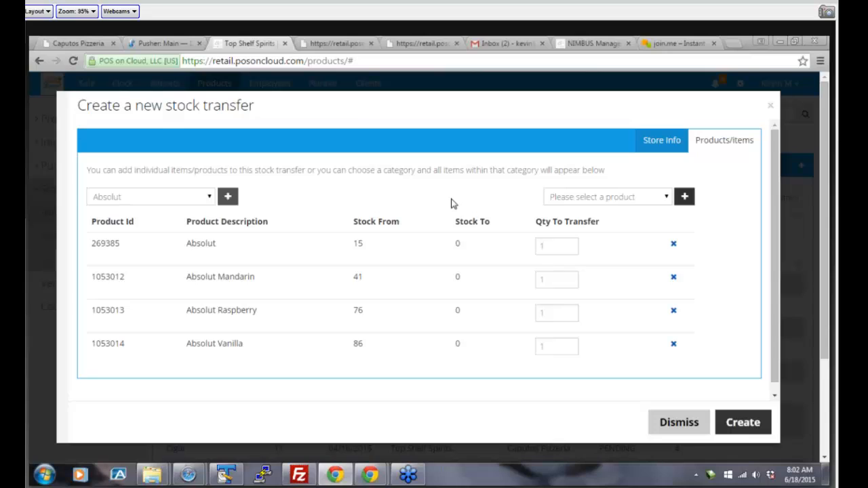
Step: Set the transfer quantities to 4 Absolut, 0 Absolut Mandarin, 0 Absolut Raspberry and 5 Absolut Vanilla, and submit the stock transfer
{"action": "left_click", "coordinate": [551, 246]}
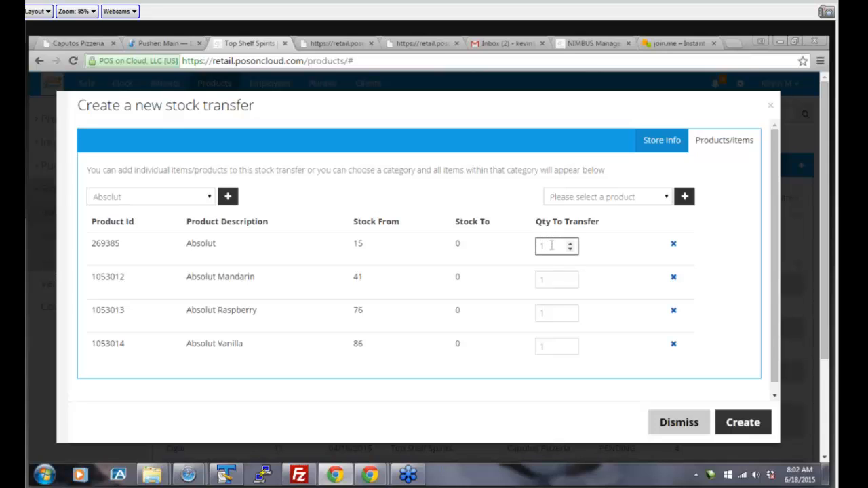
{"action": "type", "text": "4"}
{"action": "left_click", "coordinate": [544, 278]}
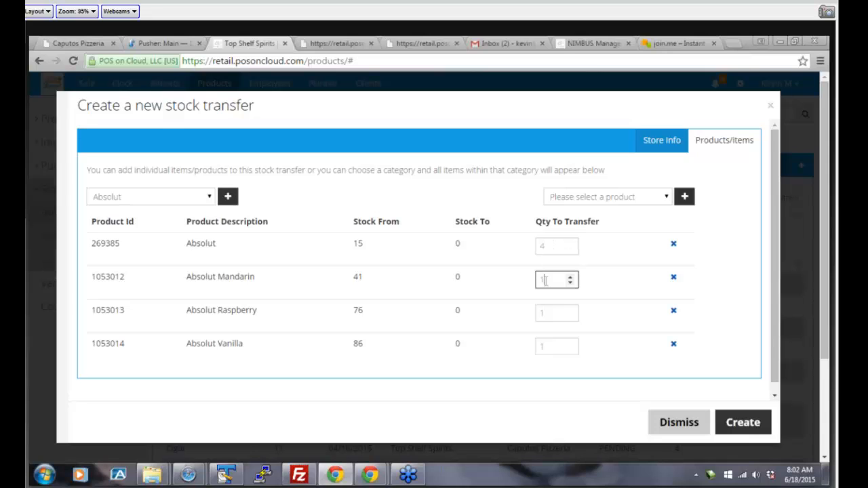
{"action": "type", "text": "0"}
{"action": "left_click", "coordinate": [546, 312]}
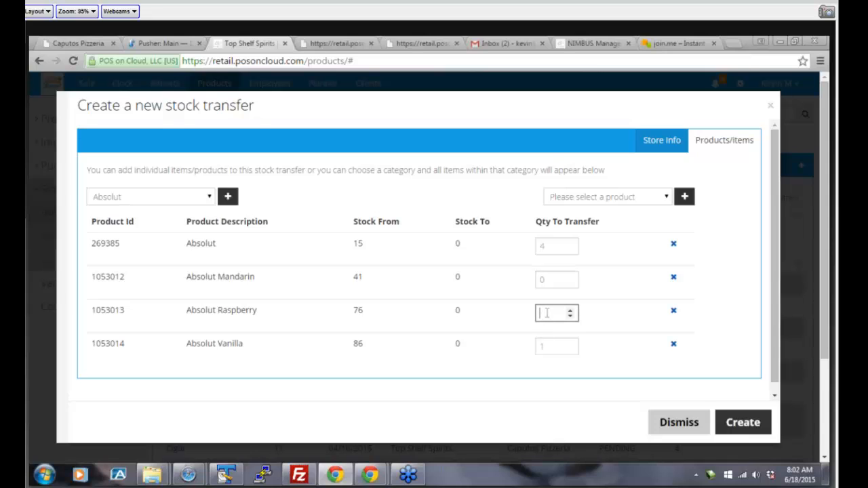
{"action": "type", "text": "0"}
{"action": "left_click", "coordinate": [549, 346]}
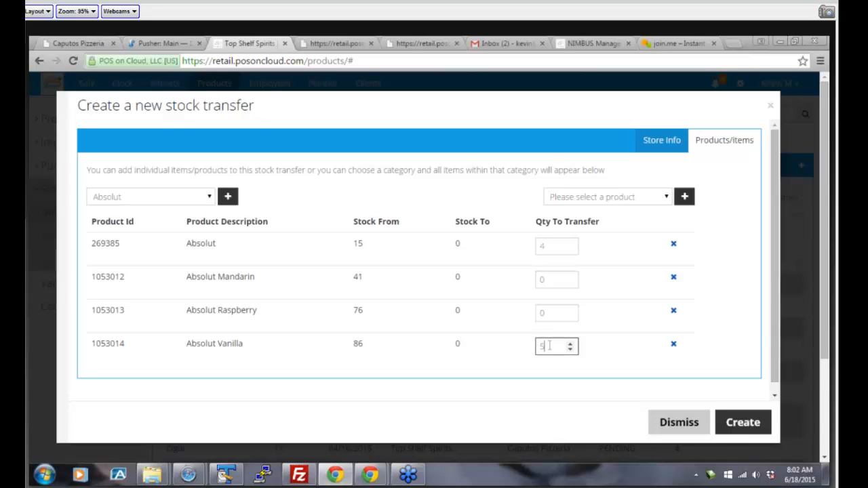
{"action": "type", "text": "5"}
{"action": "left_click", "coordinate": [731, 427]}
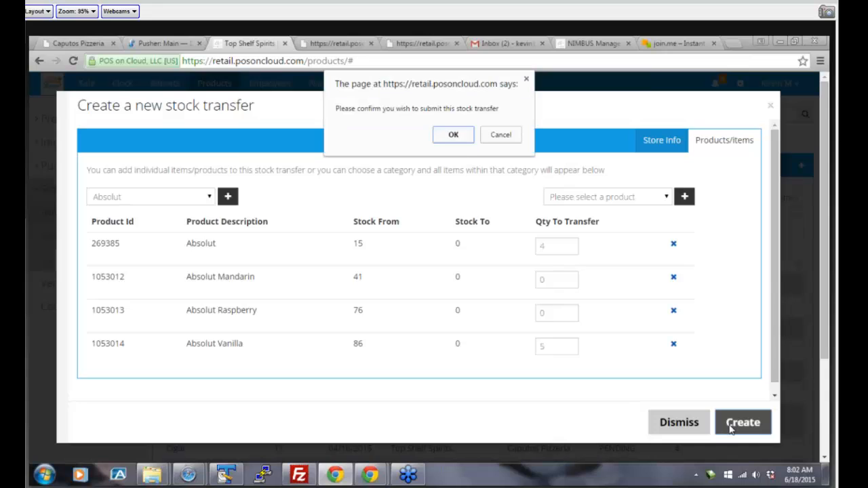
{"action": "left_click", "coordinate": [453, 134]}
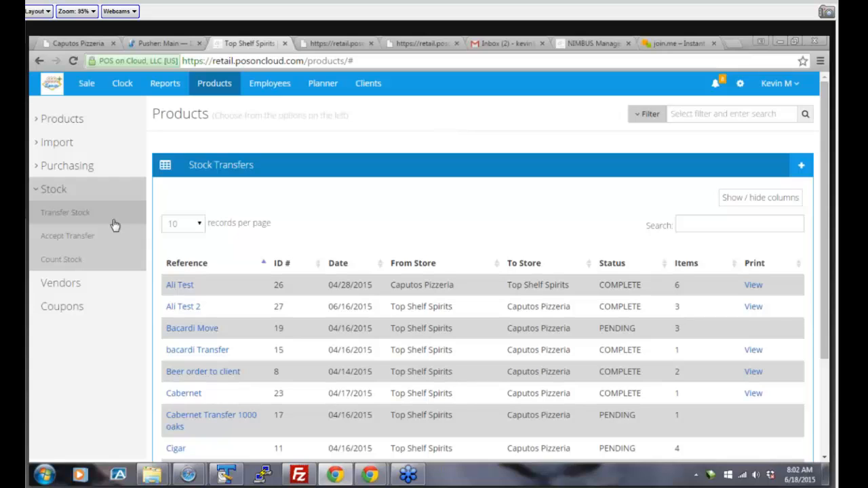
Step: Open the Bacardi Move transfer pending approval and examine its store information and product items
{"action": "left_click", "coordinate": [91, 236]}
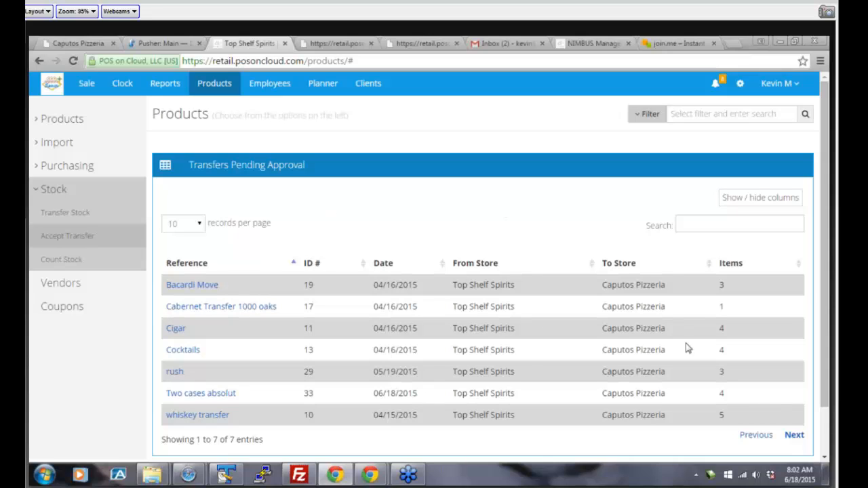
{"action": "left_click", "coordinate": [181, 297]}
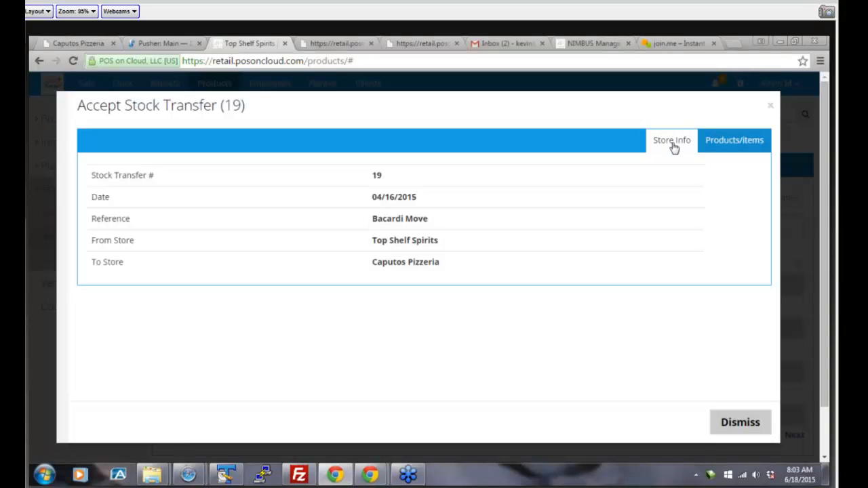
{"action": "left_click", "coordinate": [717, 142]}
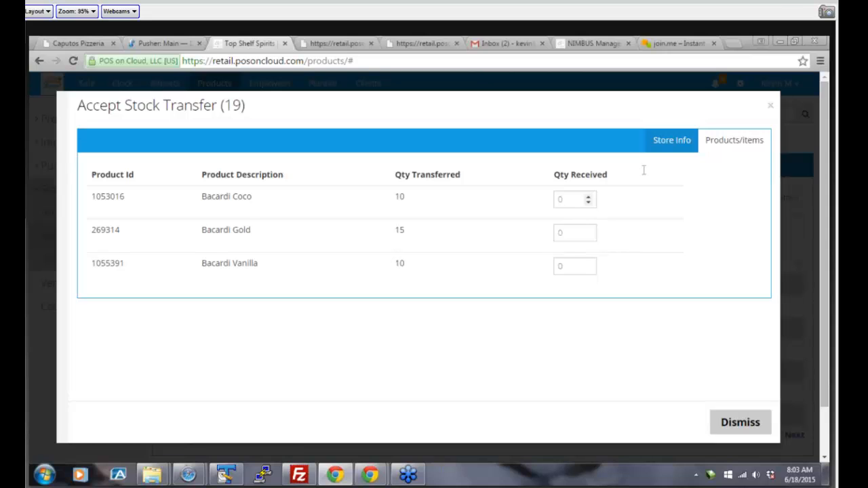
Step: Fill in received quantities of 10 Bacardi Coco, 15 Bacardi Gold and 10 Bacardi Vanilla, and dismiss the transfer acceptance
{"action": "left_click", "coordinate": [560, 200]}
{"action": "type", "text": "10"}
{"action": "left_click", "coordinate": [584, 232]}
{"action": "type", "text": "15"}
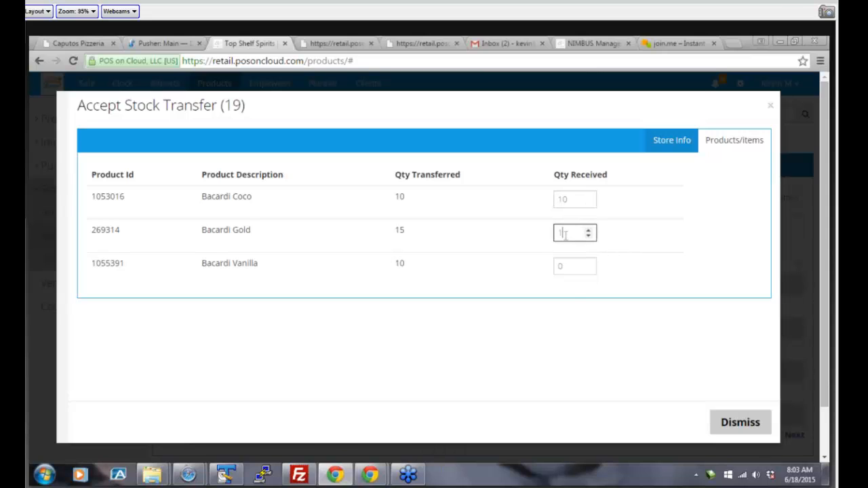
{"action": "left_click", "coordinate": [564, 266]}
{"action": "type", "text": "1"}
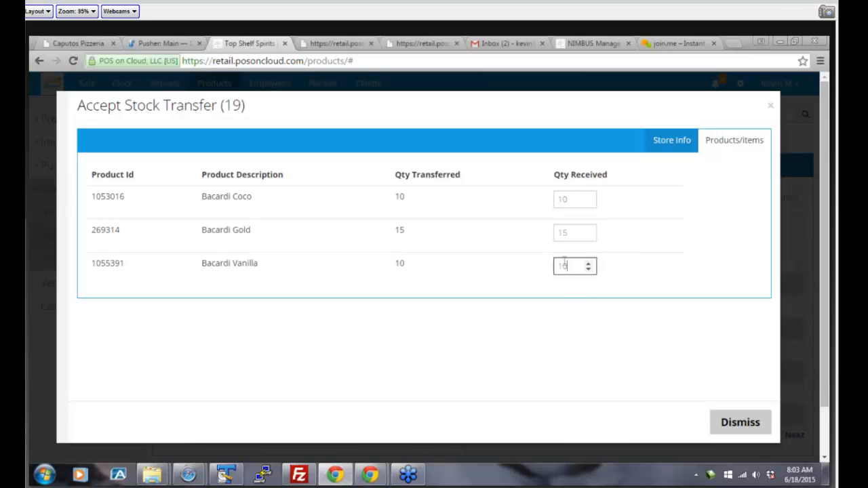
{"action": "type", "text": "0"}
{"action": "left_click", "coordinate": [732, 422]}
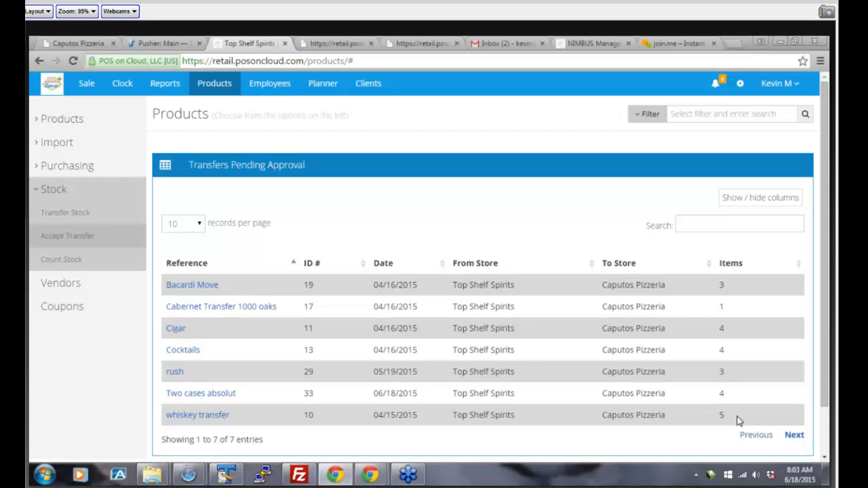
Step: Open the stock count form and examine its product search, product details and on-hand quantity fields
{"action": "left_click", "coordinate": [58, 264]}
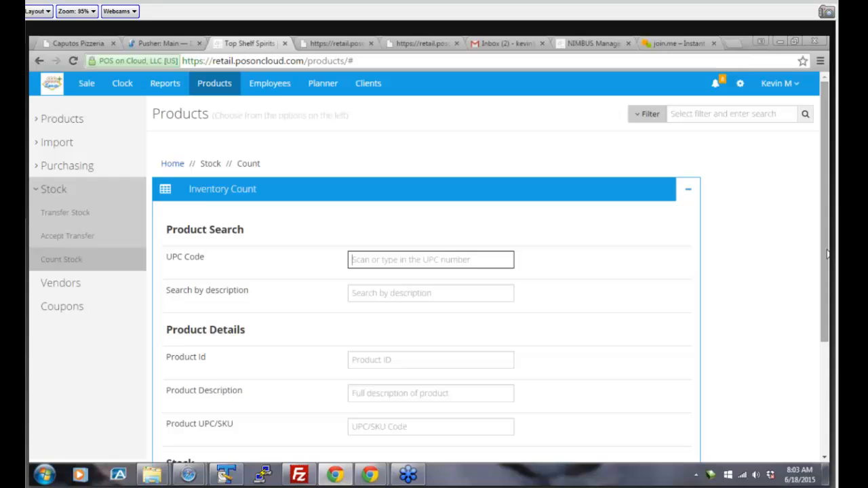
{"action": "left_click_drag", "start_coordinate": [827, 254], "coordinate": [819, 319]}
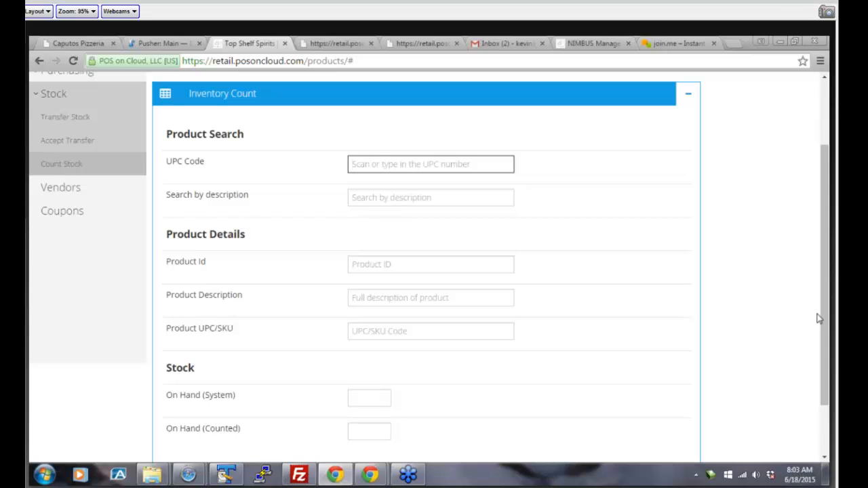
{"action": "left_click_drag", "start_coordinate": [818, 319], "coordinate": [818, 365]}
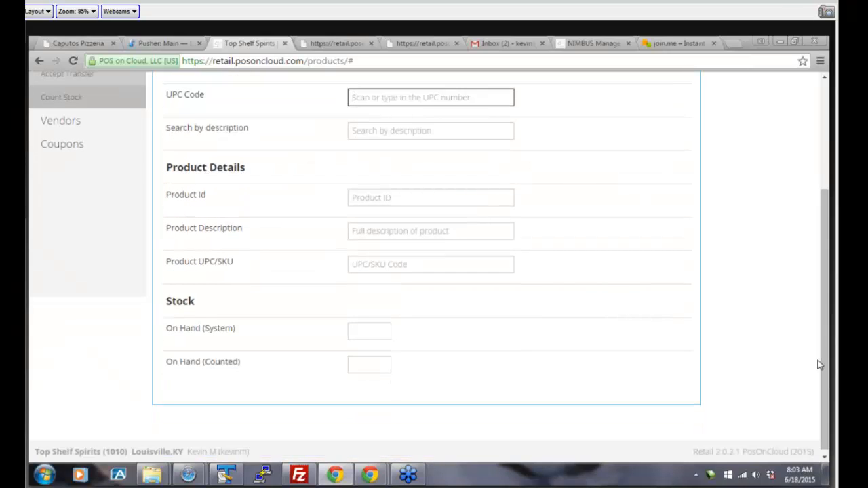
{"action": "left_click", "coordinate": [366, 330]}
{"action": "left_click", "coordinate": [364, 365]}
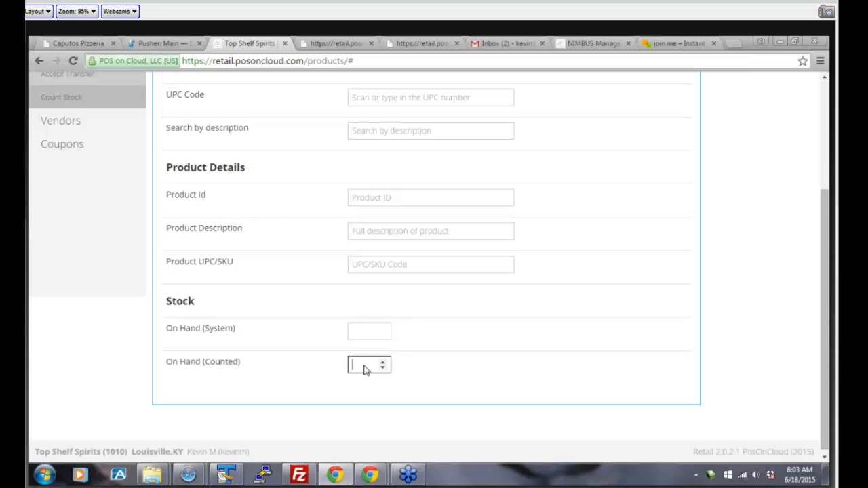
{"action": "scroll", "coordinate": [824, 284], "scroll_direction": "up", "scroll_amount": 2}
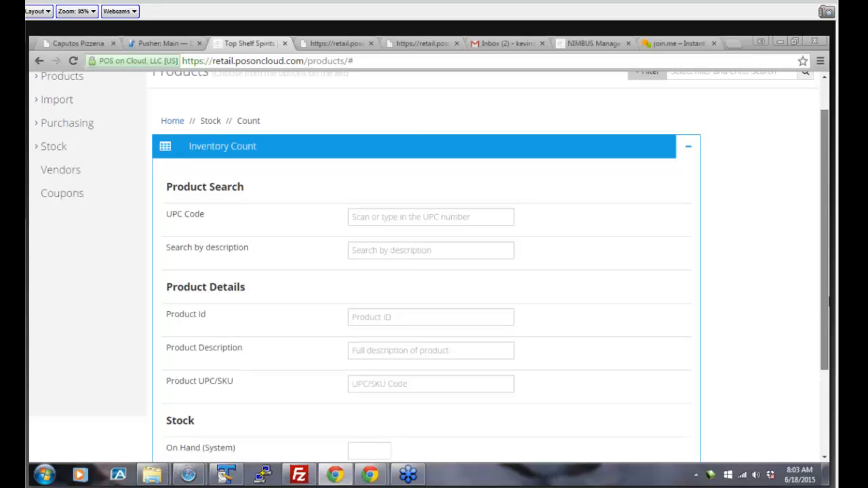
{"action": "scroll", "coordinate": [825, 319], "scroll_direction": "up", "scroll_amount": 1}
Step: Open the planner calendar and view the available event filter options
{"action": "left_click", "coordinate": [323, 82]}
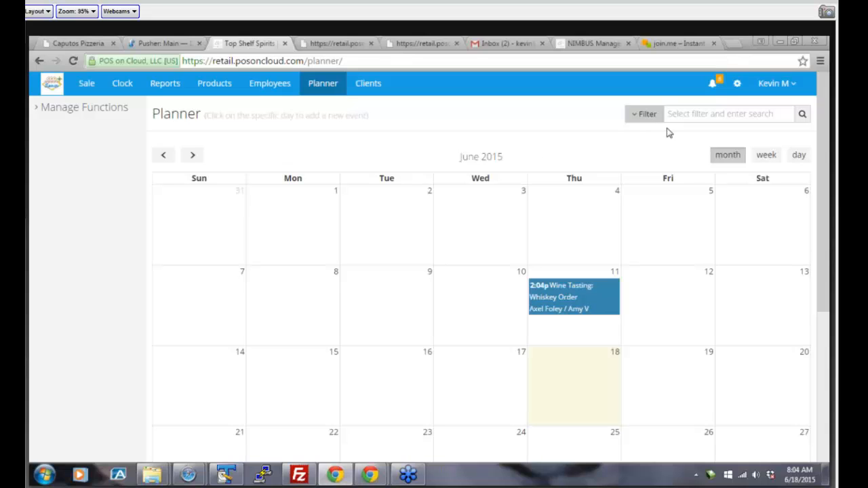
{"action": "left_click", "coordinate": [636, 118]}
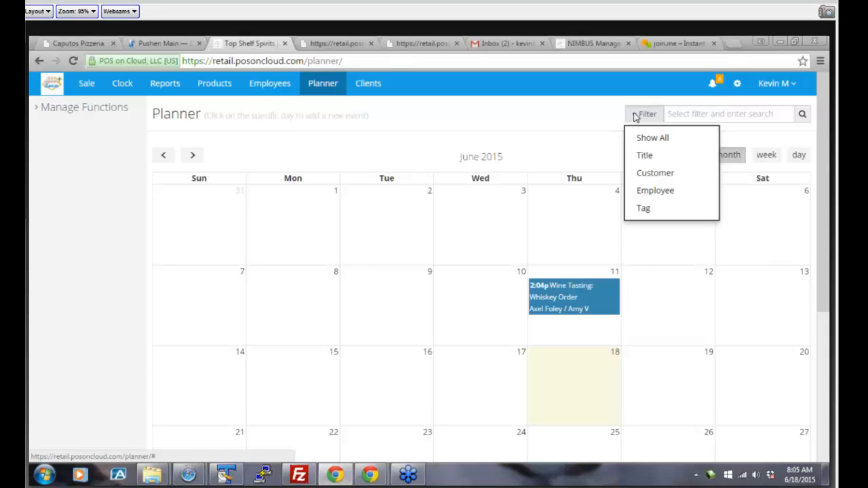
Step: Start a new planner event from the June 9 cell and assign an employee and a customer to it
{"action": "left_click", "coordinate": [410, 286]}
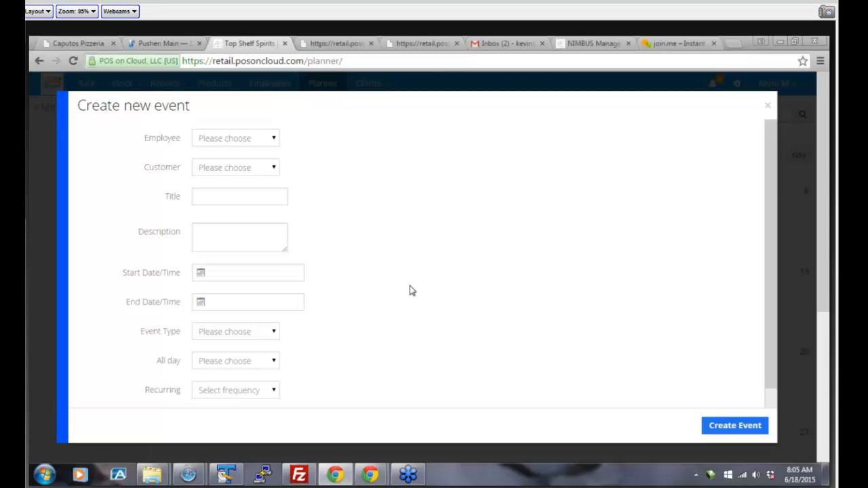
{"action": "left_click", "coordinate": [228, 138]}
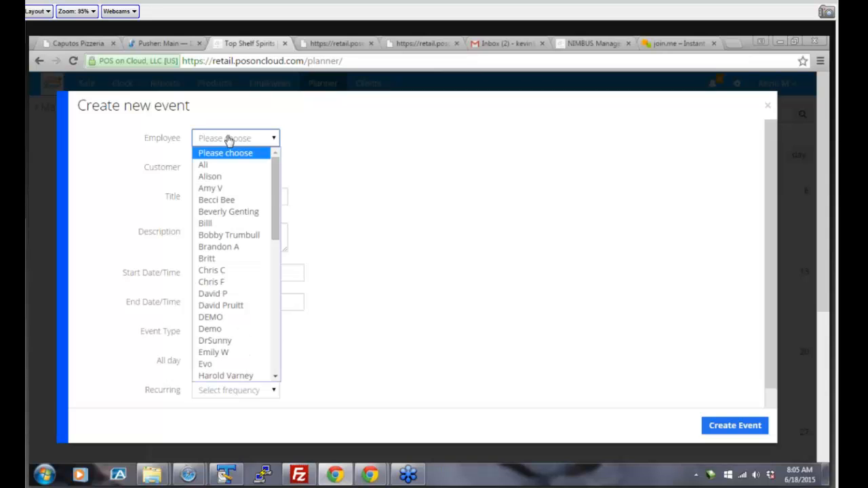
{"action": "left_click", "coordinate": [273, 293]}
{"action": "left_click_drag", "start_coordinate": [273, 294], "coordinate": [275, 196]}
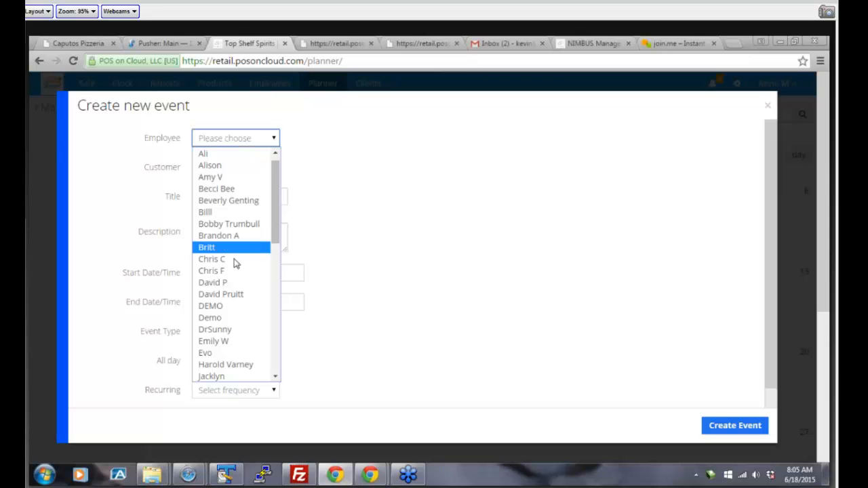
{"action": "left_click", "coordinate": [235, 263]}
{"action": "left_click", "coordinate": [246, 170]}
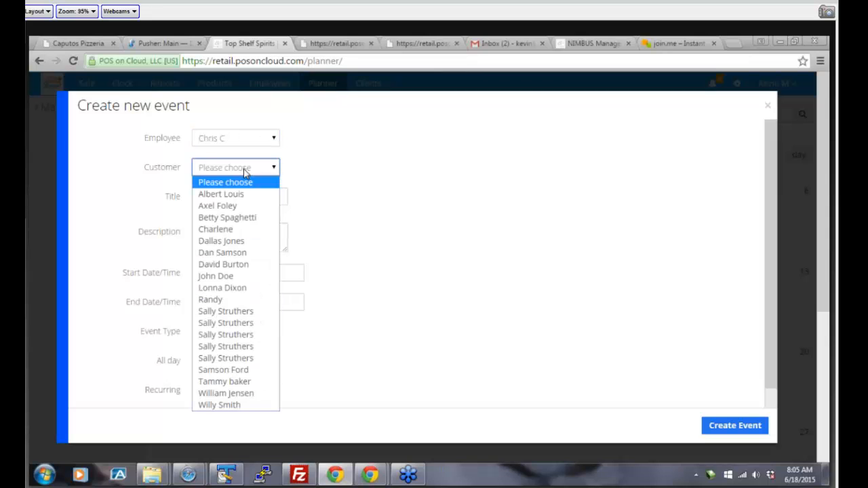
{"action": "left_click", "coordinate": [242, 217]}
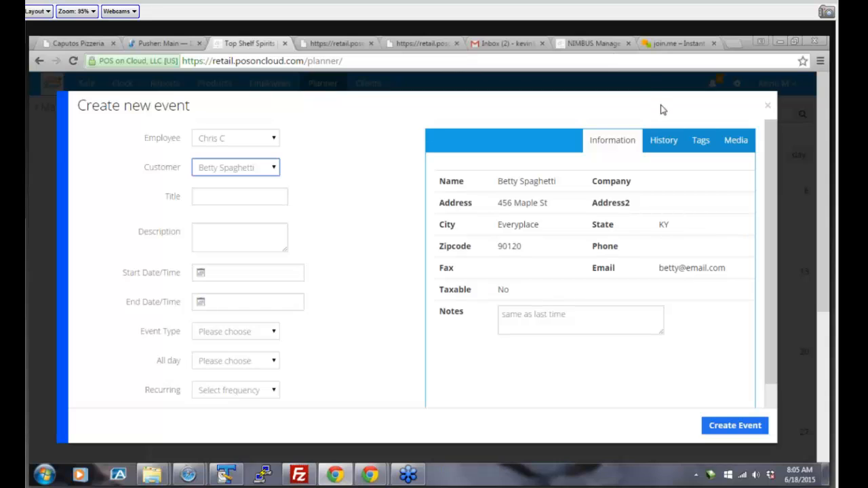
Step: Examine the selected customer's event history, tags, media and contact information in the new event form
{"action": "left_click", "coordinate": [665, 140]}
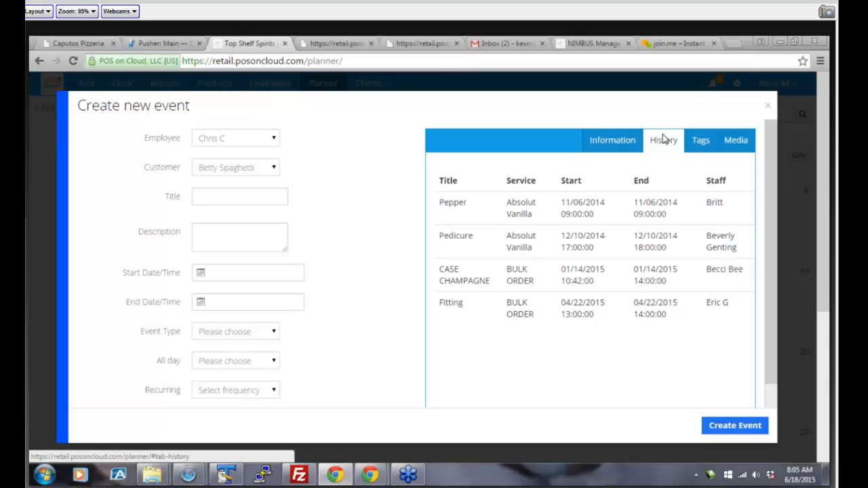
{"action": "left_click", "coordinate": [697, 141]}
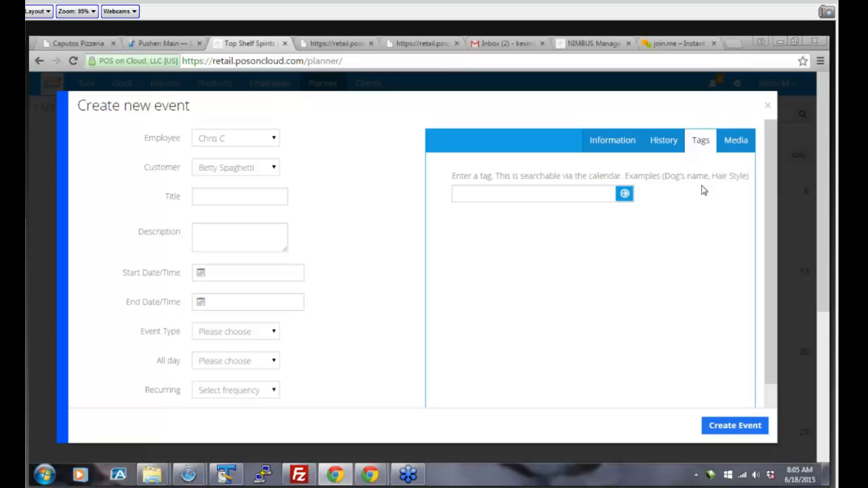
{"action": "left_click", "coordinate": [731, 146]}
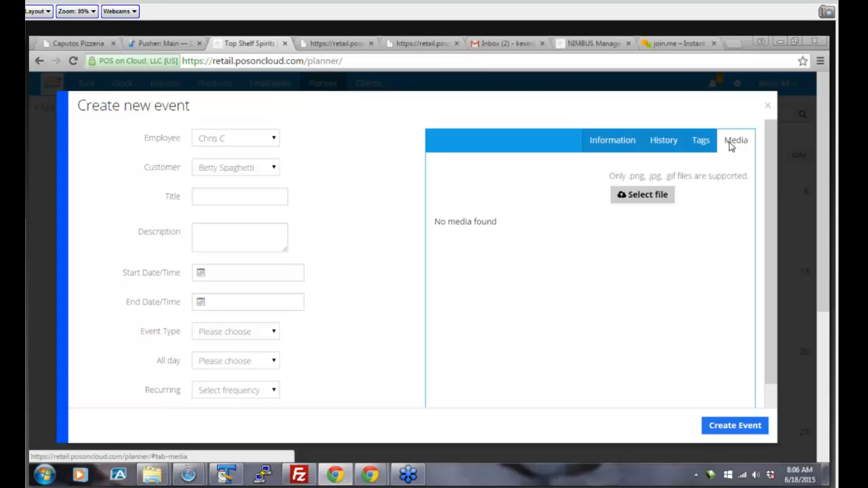
{"action": "left_click", "coordinate": [595, 143]}
Step: Preview the contact information of the first two listed customers, and reselect the original customer for the event
{"action": "left_click", "coordinate": [241, 171]}
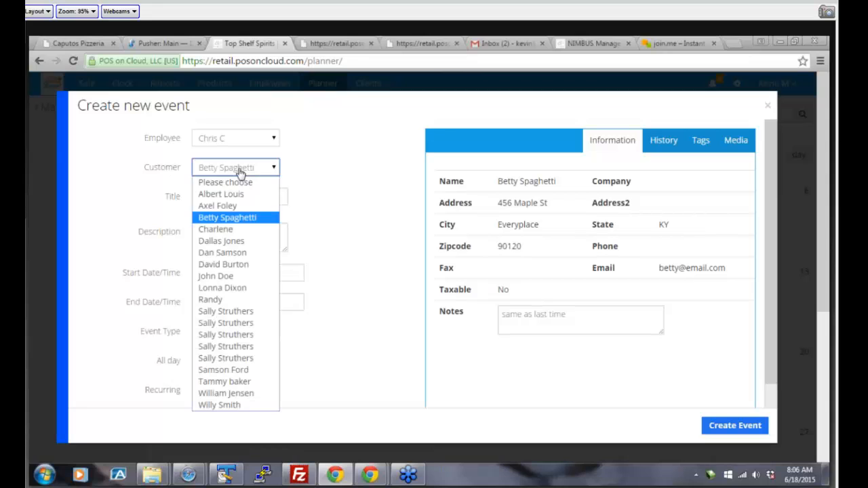
{"action": "left_click", "coordinate": [240, 194]}
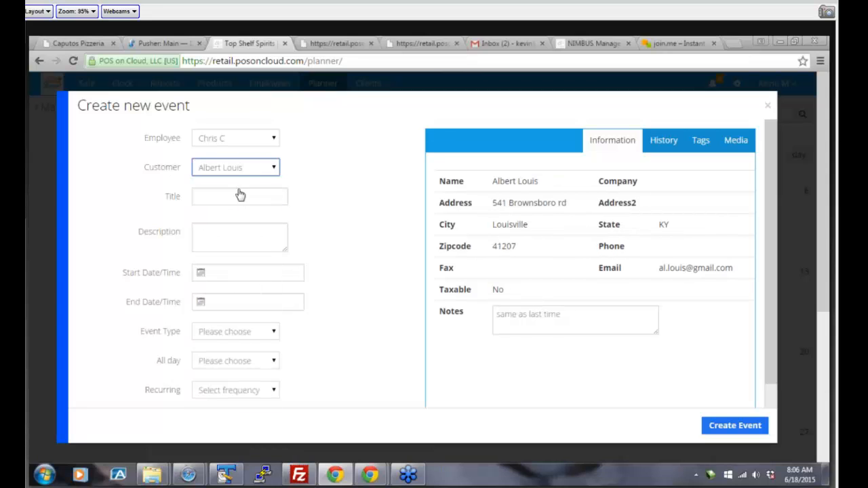
{"action": "left_click", "coordinate": [241, 171]}
{"action": "left_click", "coordinate": [236, 205]}
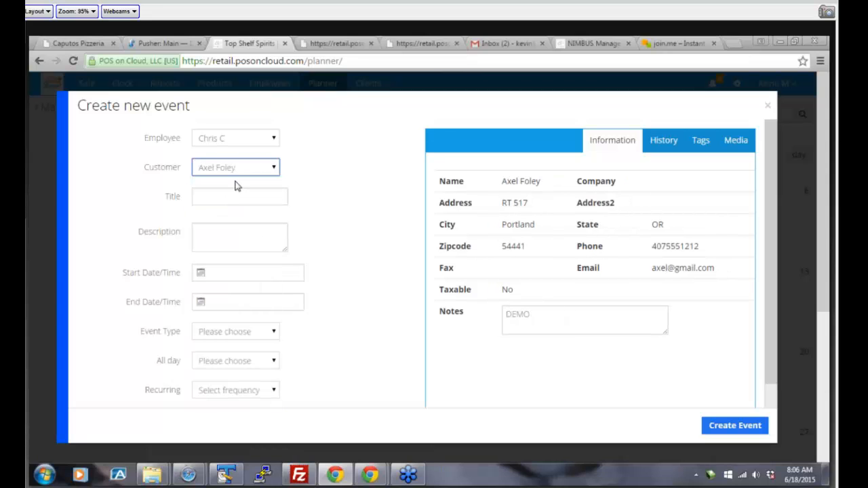
{"action": "left_click", "coordinate": [236, 173]}
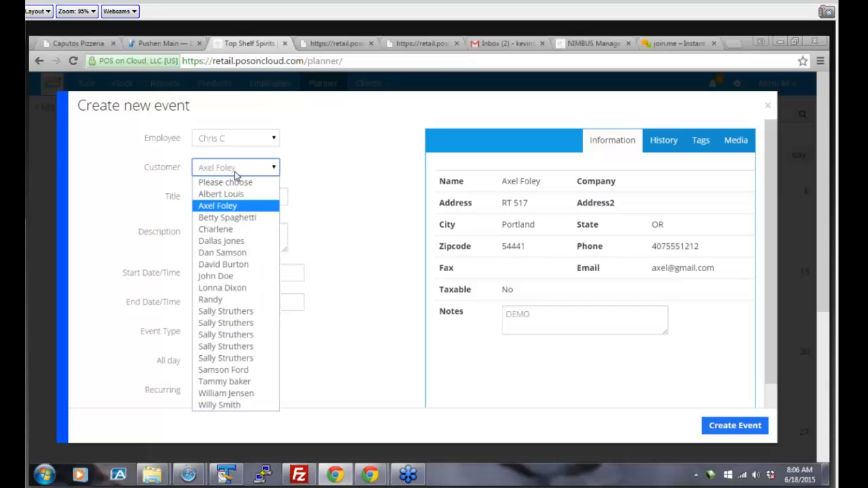
{"action": "left_click", "coordinate": [229, 217]}
Step: Title the event "Perm" and enter the description "Perm Full head"
{"action": "left_click", "coordinate": [230, 196]}
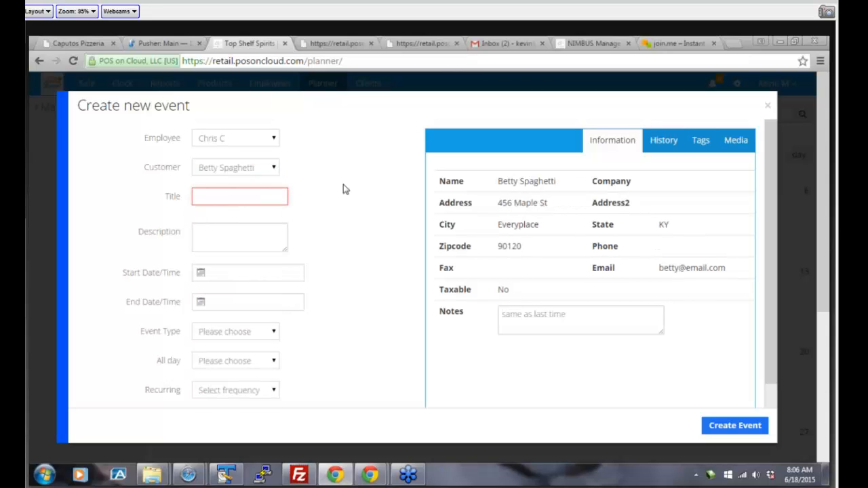
{"action": "type", "text": "Perm"}
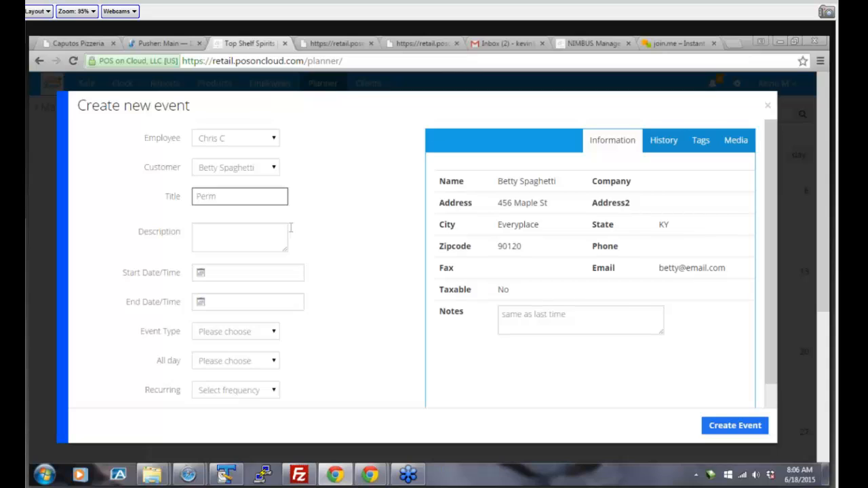
{"action": "left_click", "coordinate": [244, 230]}
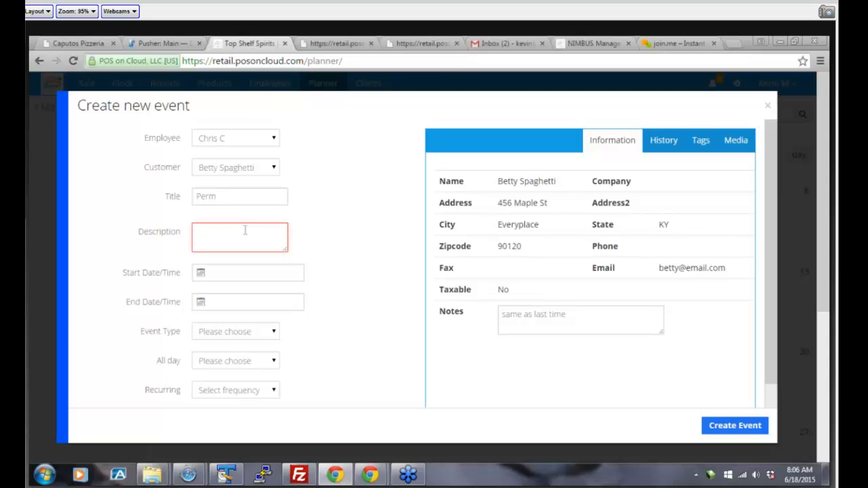
{"action": "type", "text": "Perm"}
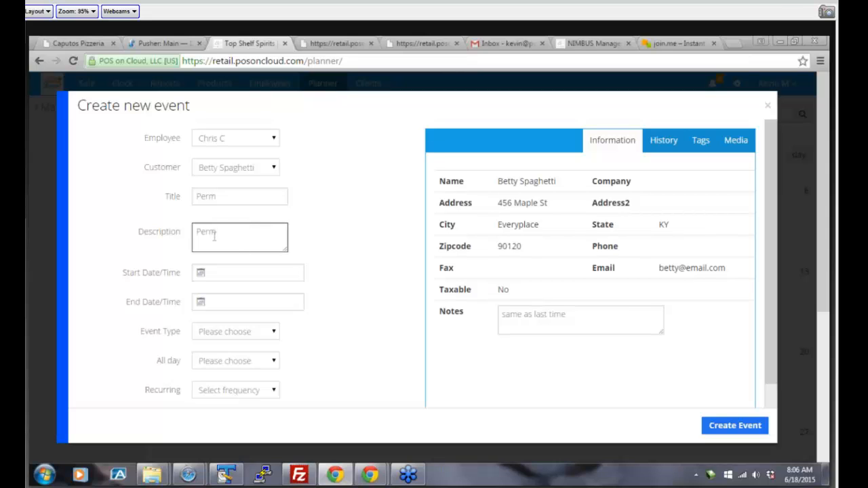
{"action": "type", "text": " Full head"}
Step: Set the event's start to 06/22/2015 10:00 and its end to 06/22/2015 12:00
{"action": "key", "text": "Tab"}
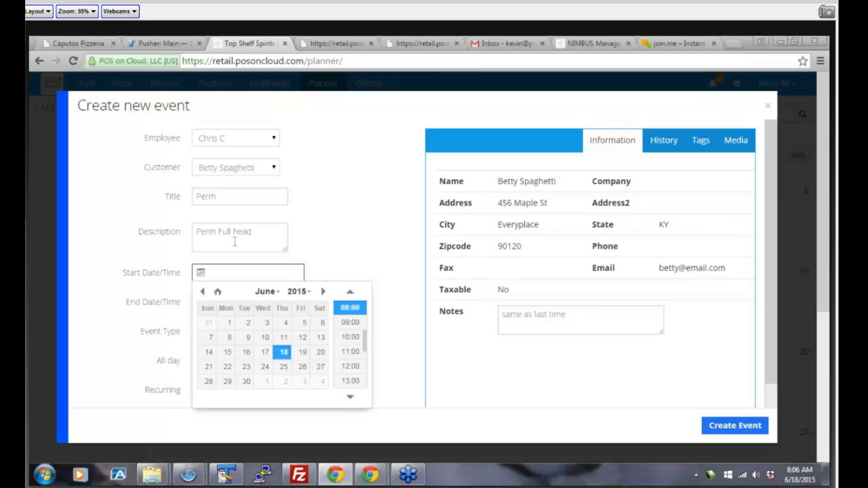
{"action": "left_click", "coordinate": [225, 368]}
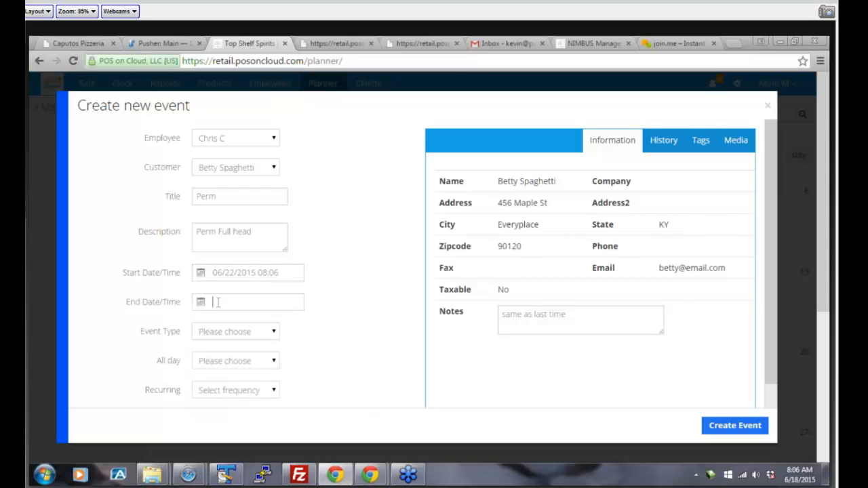
{"action": "left_click", "coordinate": [216, 301]}
{"action": "left_click", "coordinate": [228, 399]}
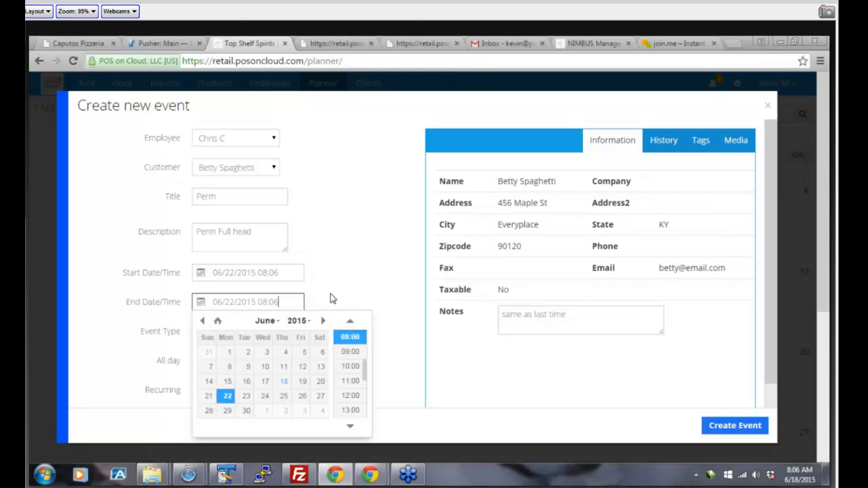
{"action": "left_click", "coordinate": [347, 360]}
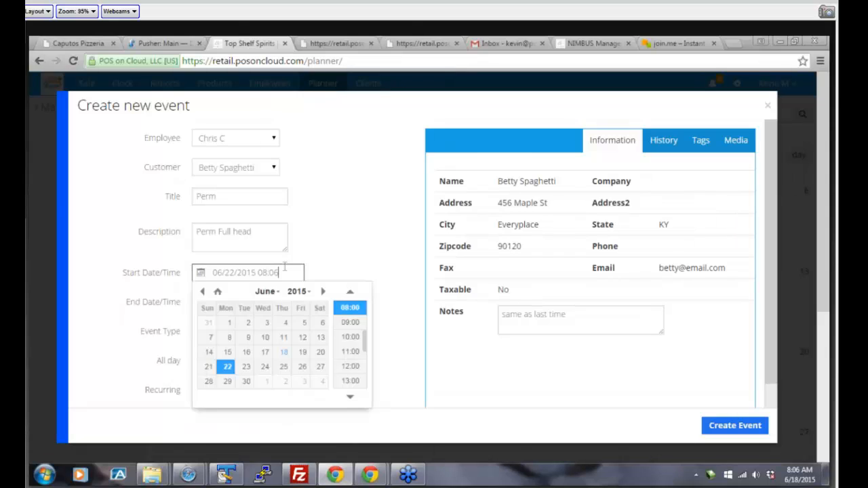
{"action": "left_click", "coordinate": [349, 337]}
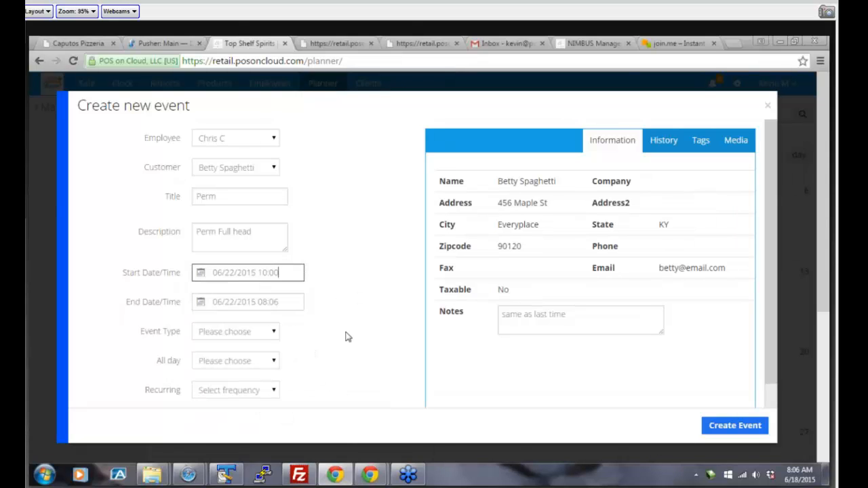
{"action": "left_click", "coordinate": [281, 300]}
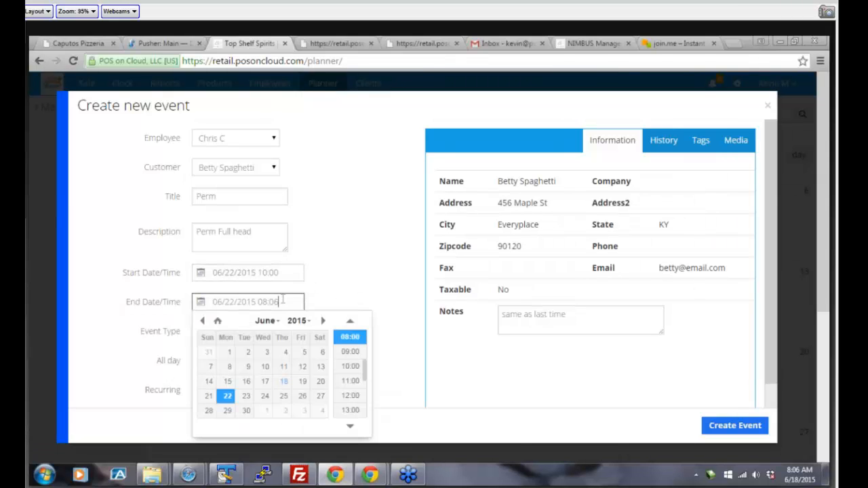
{"action": "left_click", "coordinate": [356, 397]}
Step: Set the event type to Absolut Vanilla, all day to No and the recurring frequency to One Time
{"action": "left_click", "coordinate": [249, 331]}
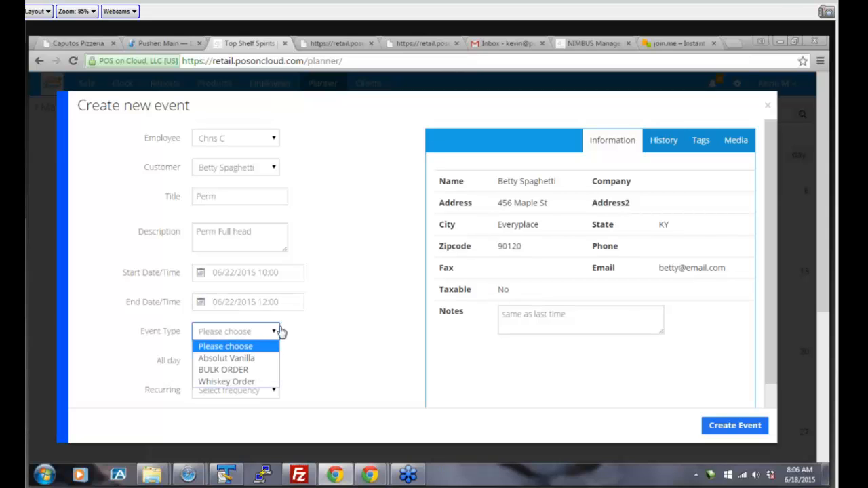
{"action": "left_click", "coordinate": [251, 357]}
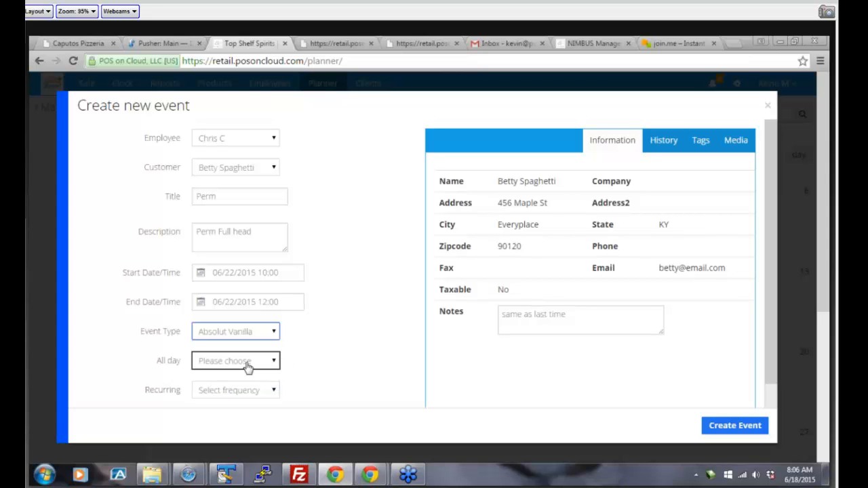
{"action": "left_click", "coordinate": [248, 365]}
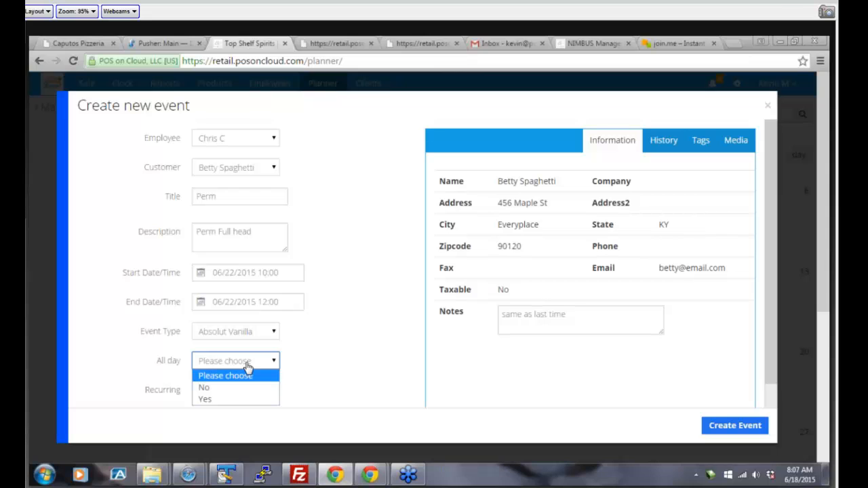
{"action": "left_click", "coordinate": [241, 387]}
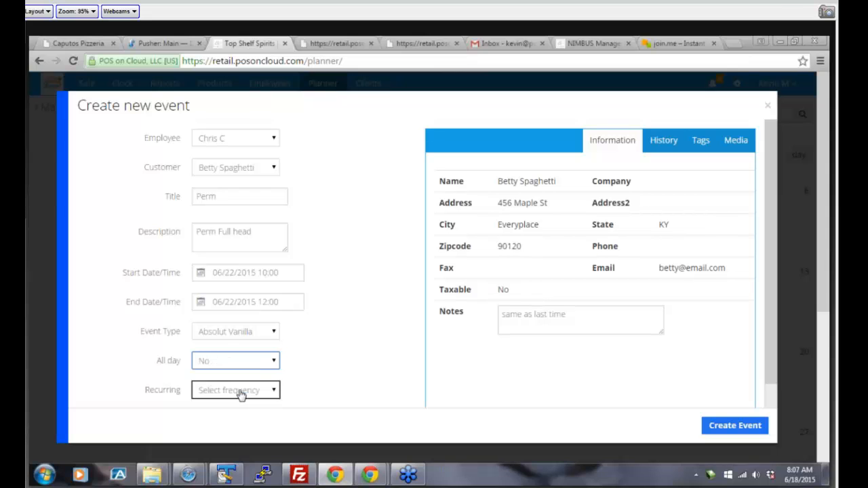
{"action": "left_click", "coordinate": [242, 391]}
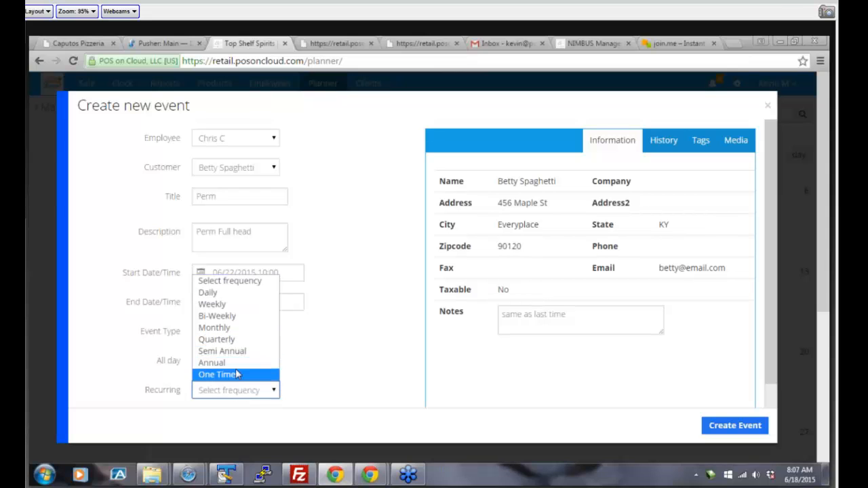
{"action": "left_click", "coordinate": [240, 374]}
{"action": "left_click", "coordinate": [320, 377]}
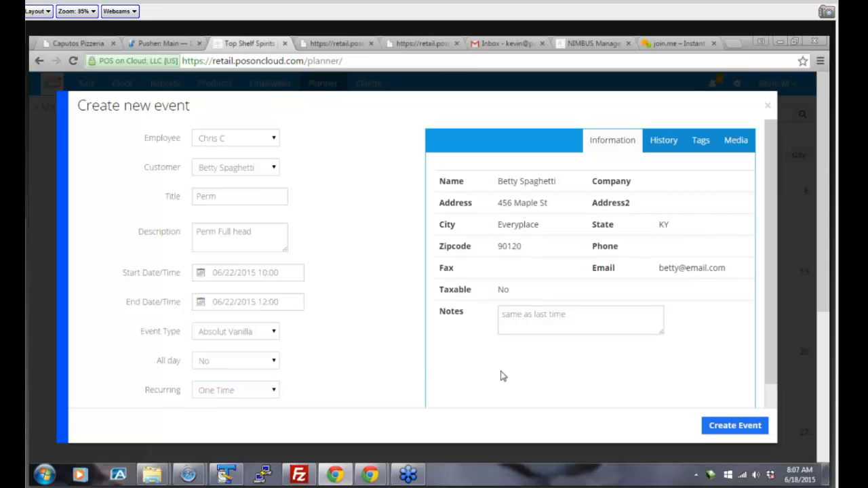
Step: Try to create the Perm event, and discard the form to return to the planner calendar
{"action": "left_click", "coordinate": [750, 429]}
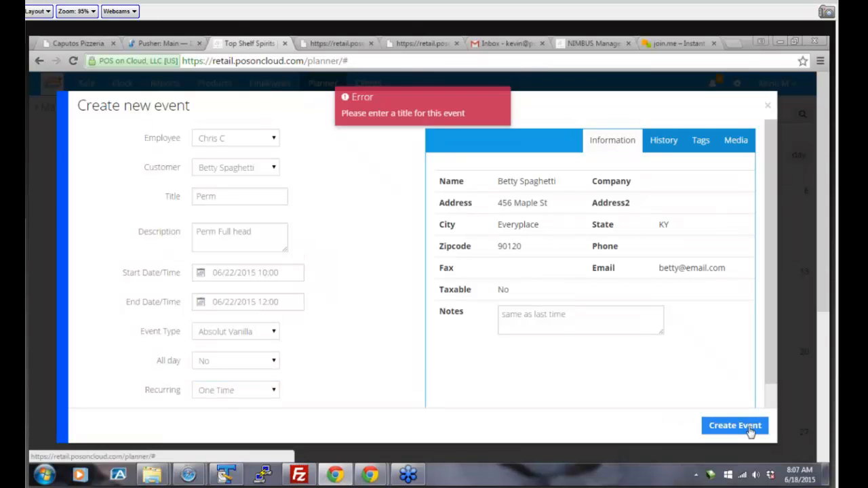
{"action": "left_click", "coordinate": [199, 196]}
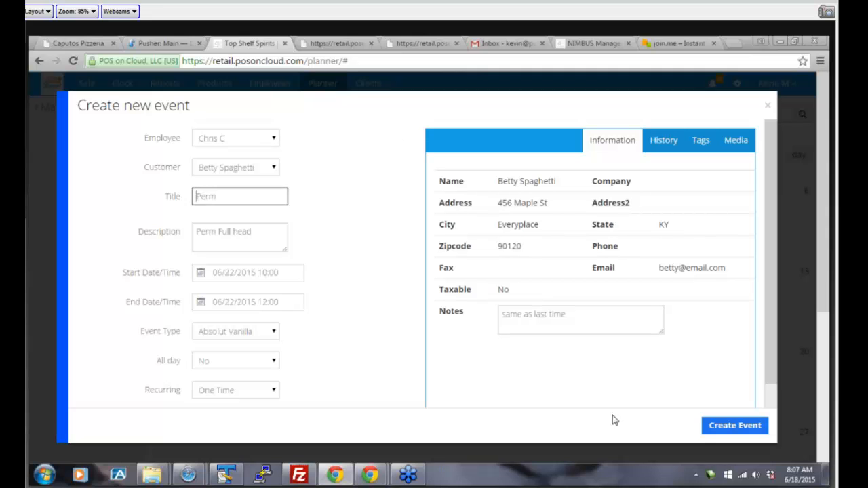
{"action": "left_click", "coordinate": [746, 426]}
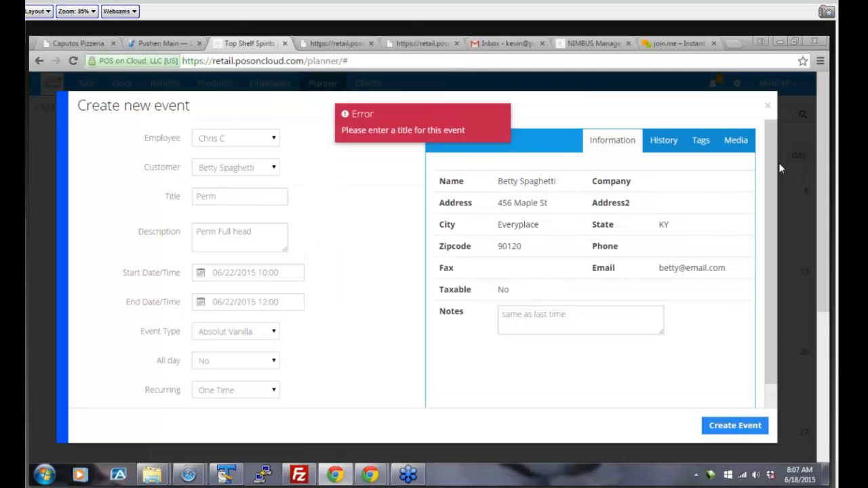
{"action": "left_click", "coordinate": [766, 108]}
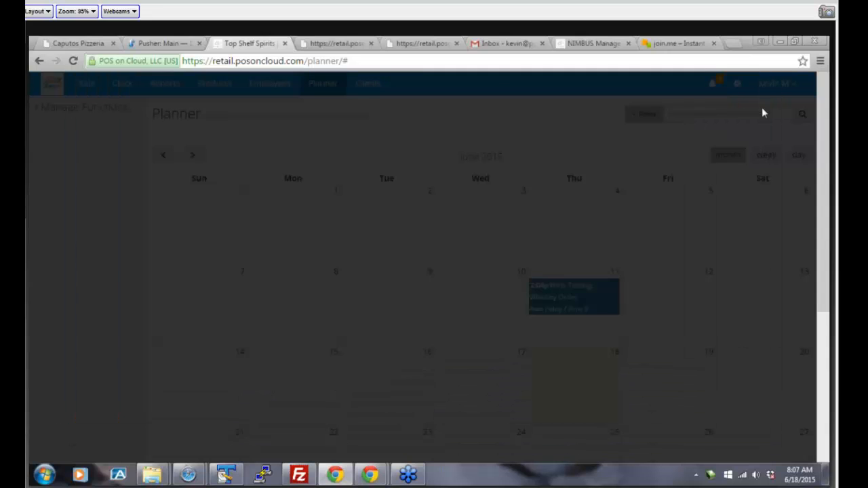
{"action": "left_click", "coordinate": [322, 84]}
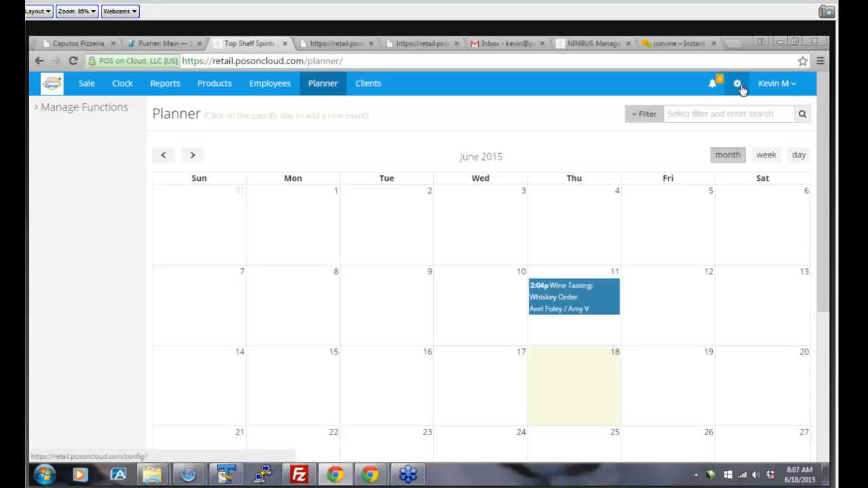
Step: Open the store configuration and review the module settings and the store information
{"action": "left_click", "coordinate": [737, 84]}
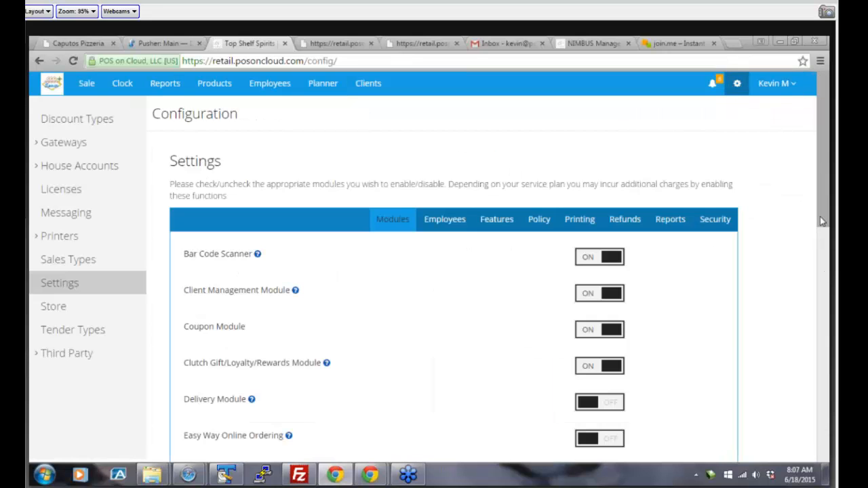
{"action": "left_click_drag", "start_coordinate": [820, 217], "coordinate": [819, 244]}
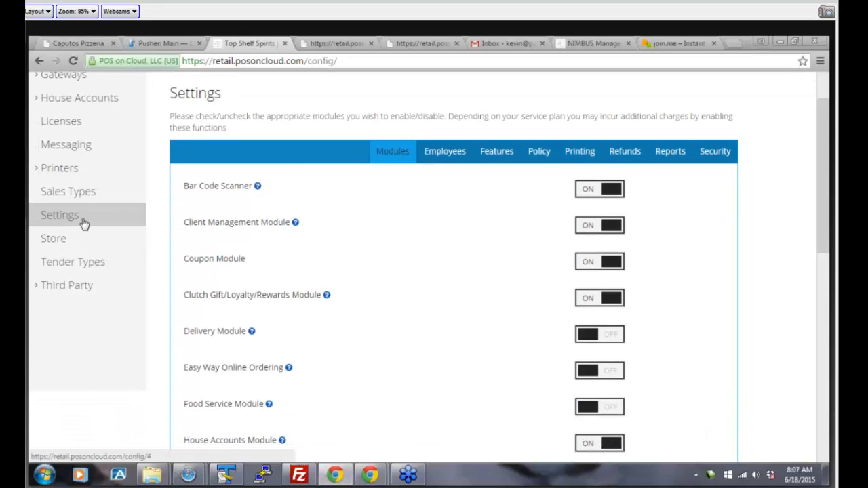
{"action": "left_click", "coordinate": [79, 241]}
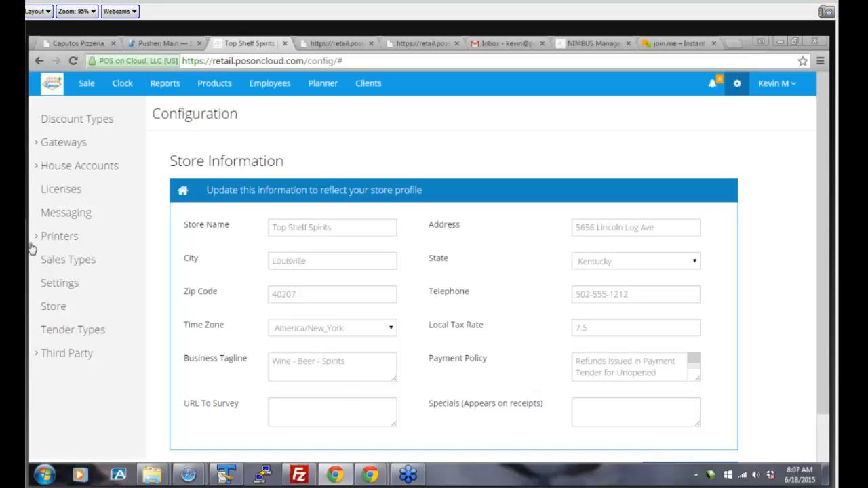
Step: Review the messaging, licenses and third-party sections of the configuration
{"action": "left_click", "coordinate": [77, 215]}
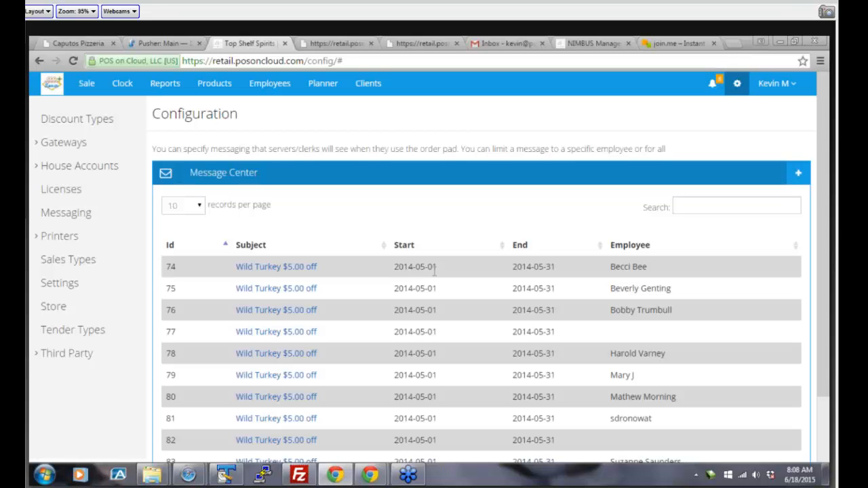
{"action": "left_click", "coordinate": [88, 192]}
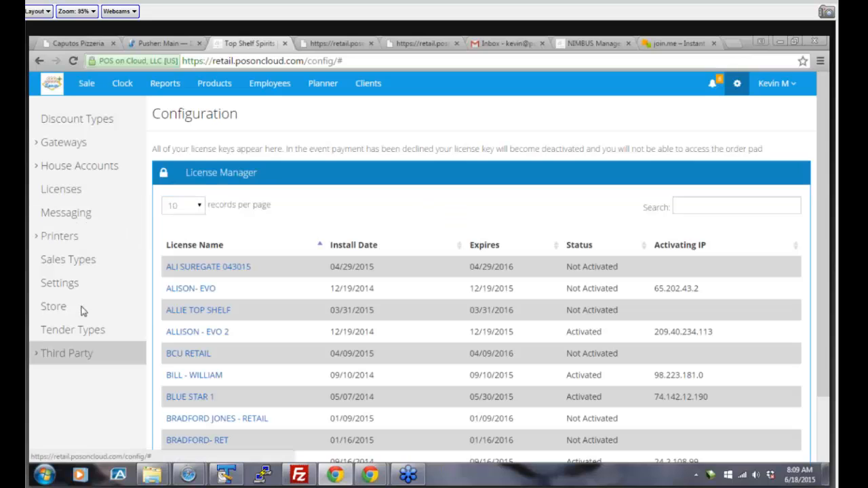
{"action": "left_click", "coordinate": [80, 371]}
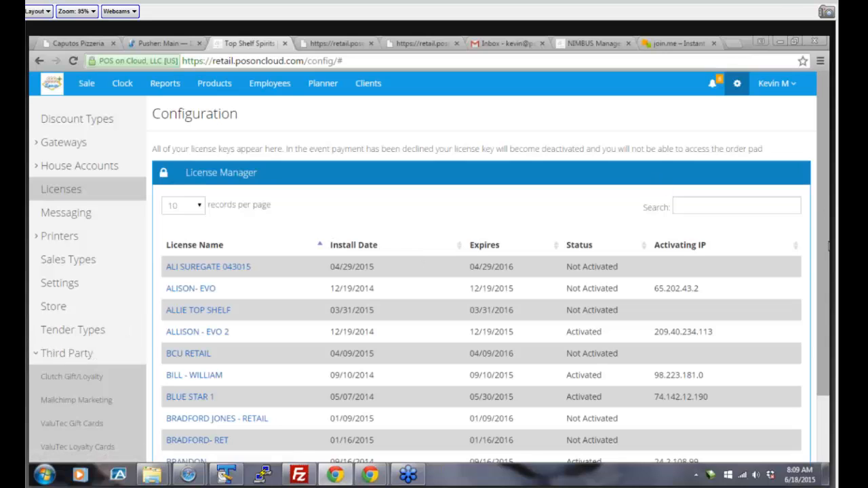
{"action": "left_click_drag", "start_coordinate": [828, 256], "coordinate": [827, 276]}
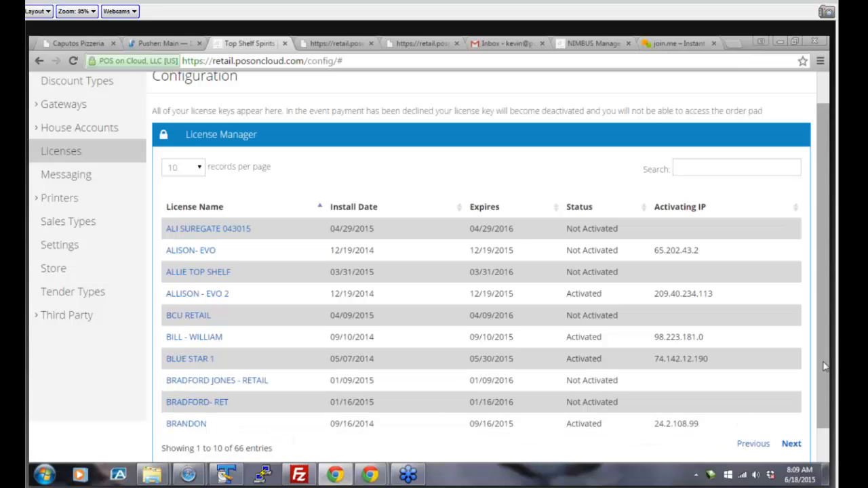
{"action": "scroll", "coordinate": [488, 215], "scroll_direction": "up", "scroll_amount": 2}
Step: Return to the sale screen, review the list of new notifications and close it
{"action": "left_click", "coordinate": [86, 83]}
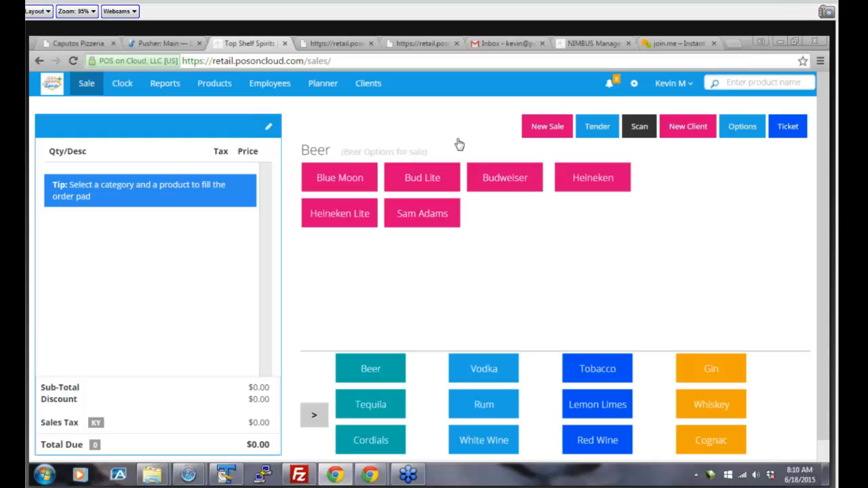
{"action": "left_click", "coordinate": [608, 85]}
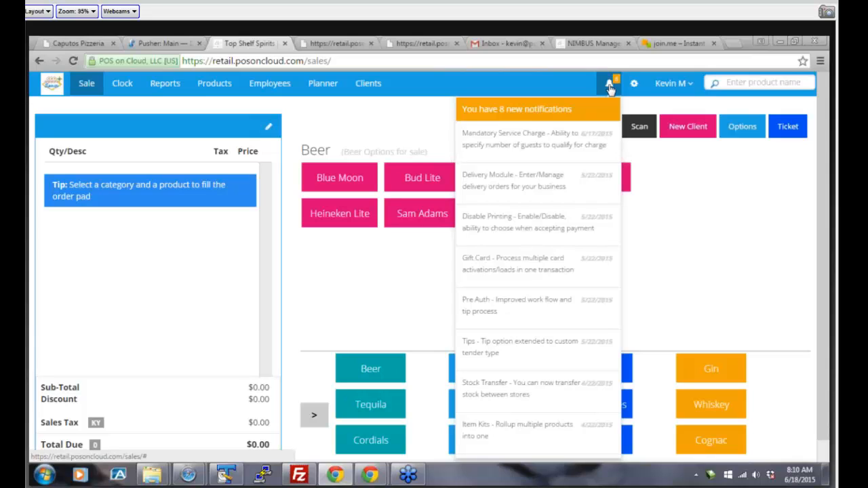
{"action": "left_click", "coordinate": [732, 238]}
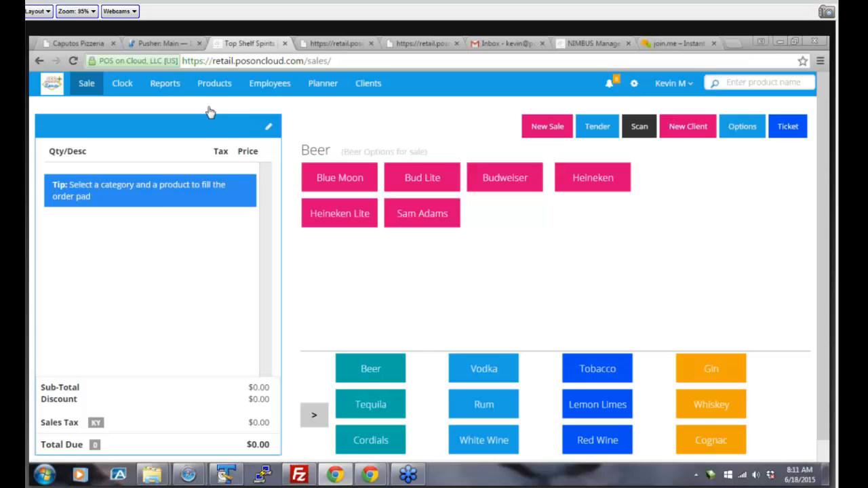
Step: Open the Absolut Mandarin product in the Absolut category, review its custom fields and pricing, and close it
{"action": "left_click", "coordinate": [210, 83]}
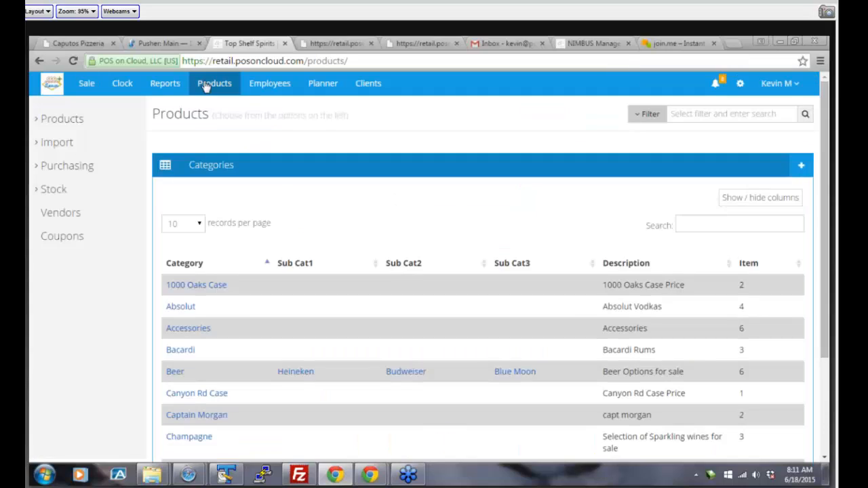
{"action": "left_click", "coordinate": [179, 306]}
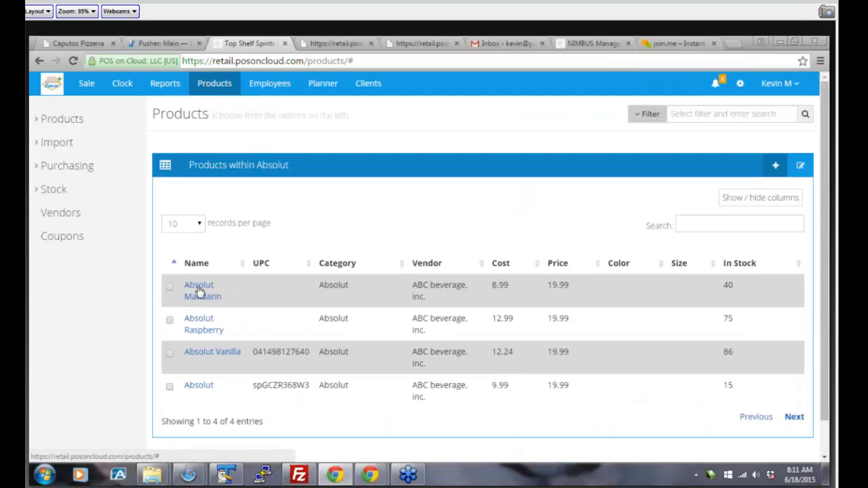
{"action": "left_click", "coordinate": [200, 288]}
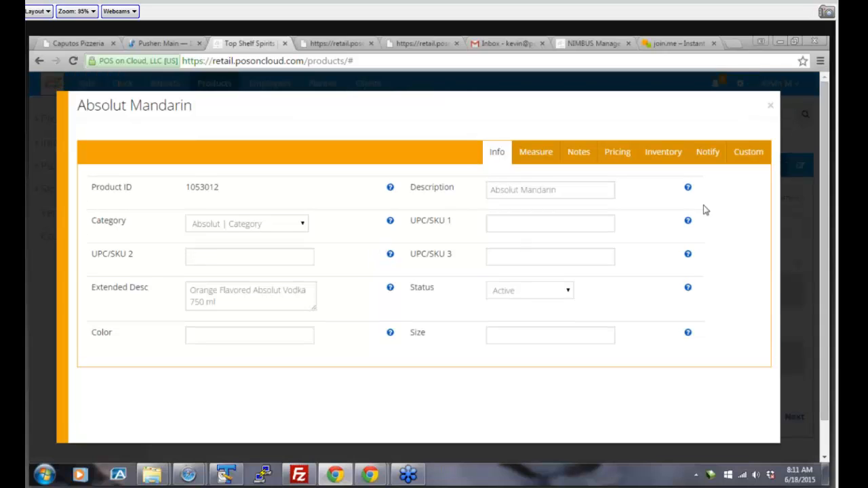
{"action": "left_click", "coordinate": [742, 154]}
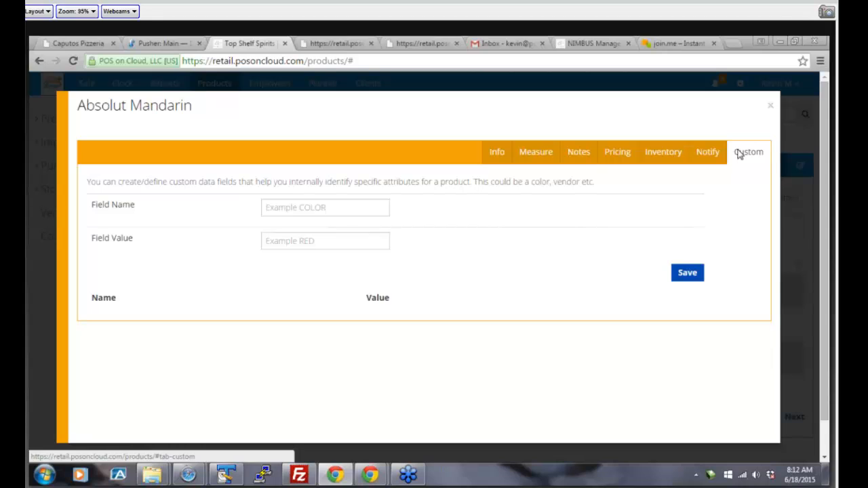
{"action": "left_click", "coordinate": [619, 157]}
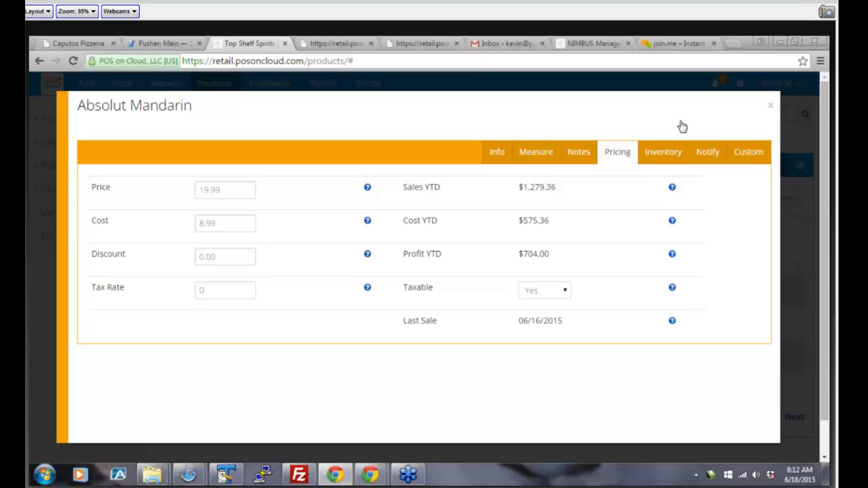
{"action": "left_click", "coordinate": [770, 108]}
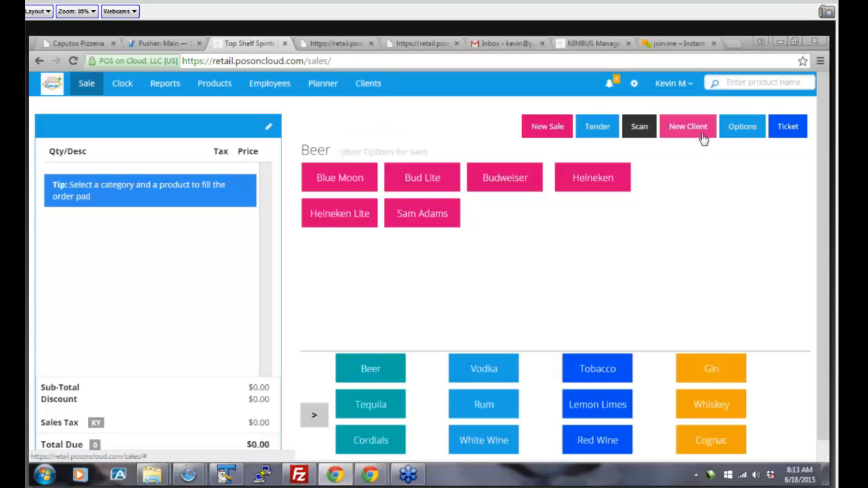
Step: Open the client search from the sale screen's client options to view the existing clients
{"action": "left_click", "coordinate": [746, 131]}
{"action": "left_click", "coordinate": [350, 193]}
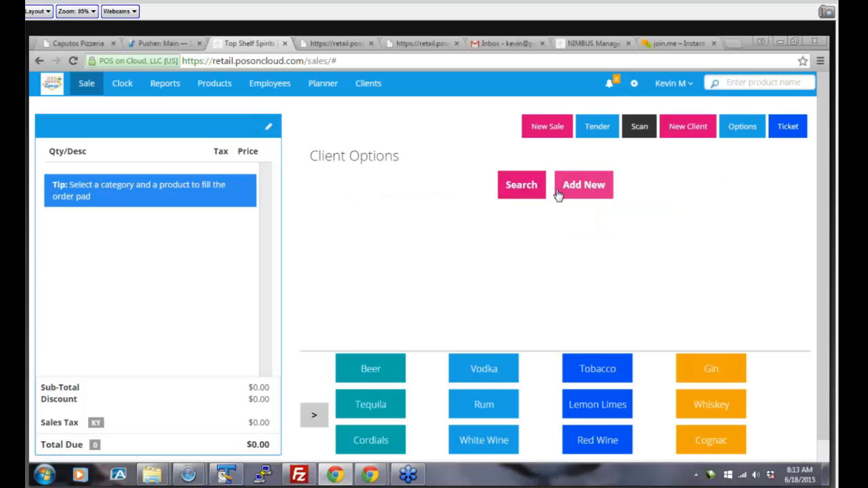
{"action": "left_click", "coordinate": [519, 192]}
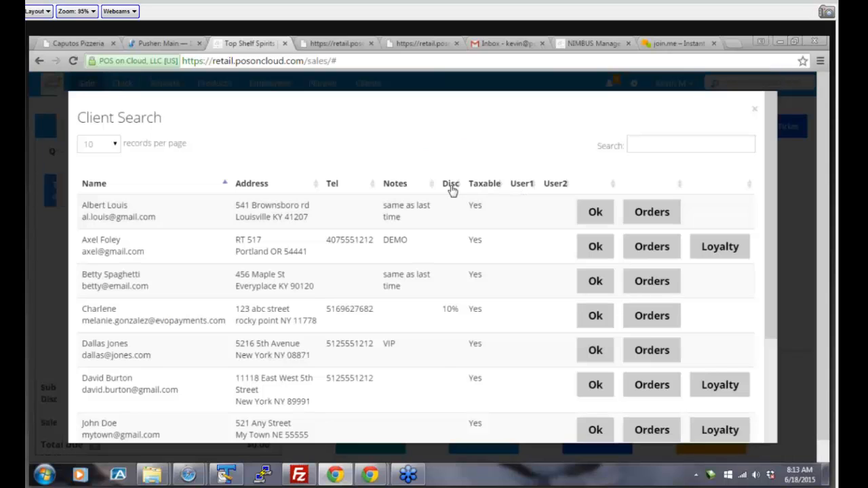